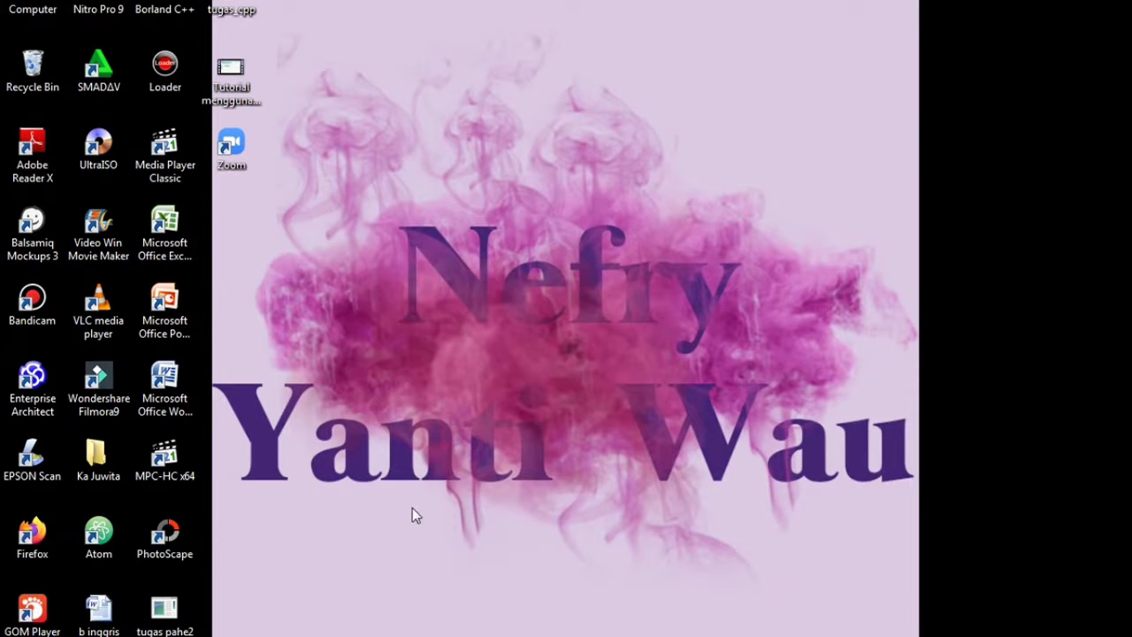
Step: Switch to the Excel workbook and look over the HARGA and SALESMAN columns of the upper table
click(407, 619)
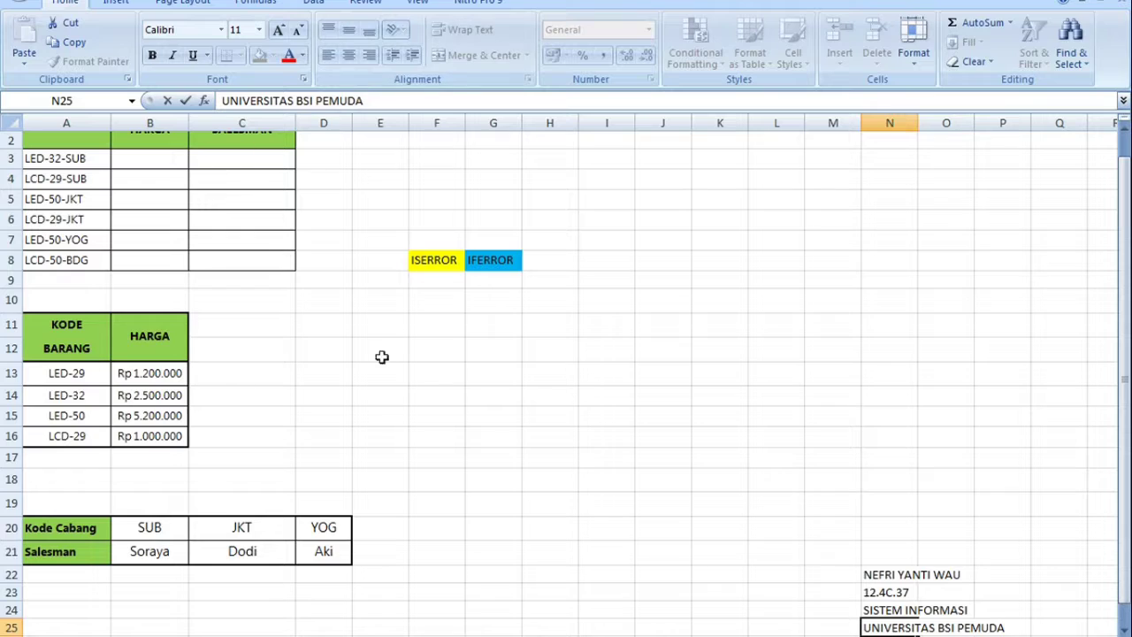
scroll(312, 206, up, 1)
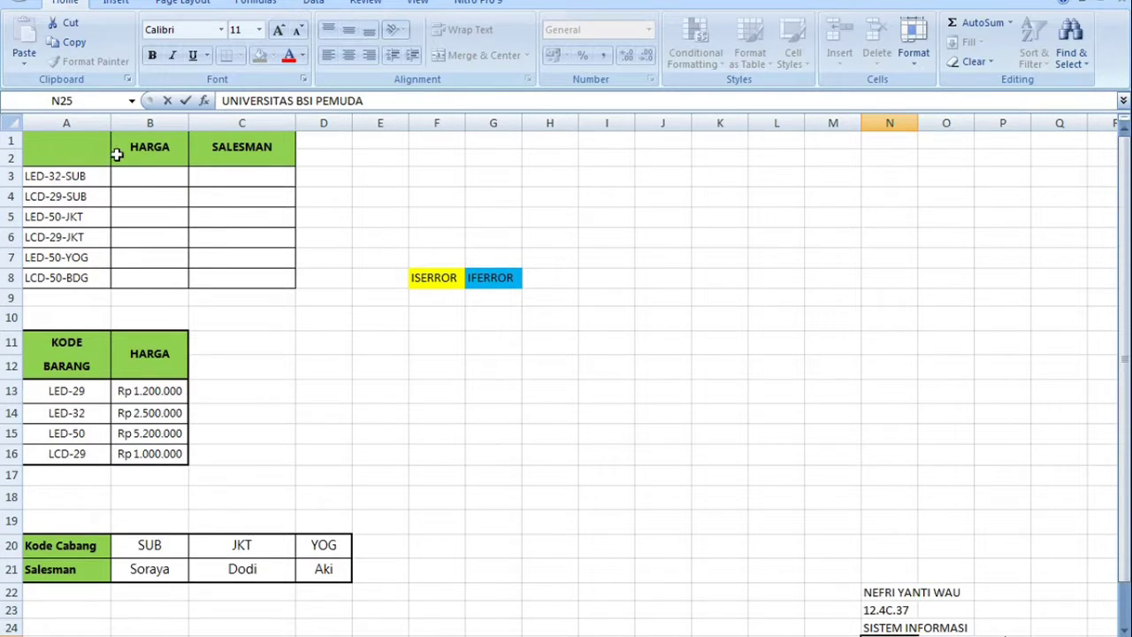
click(144, 151)
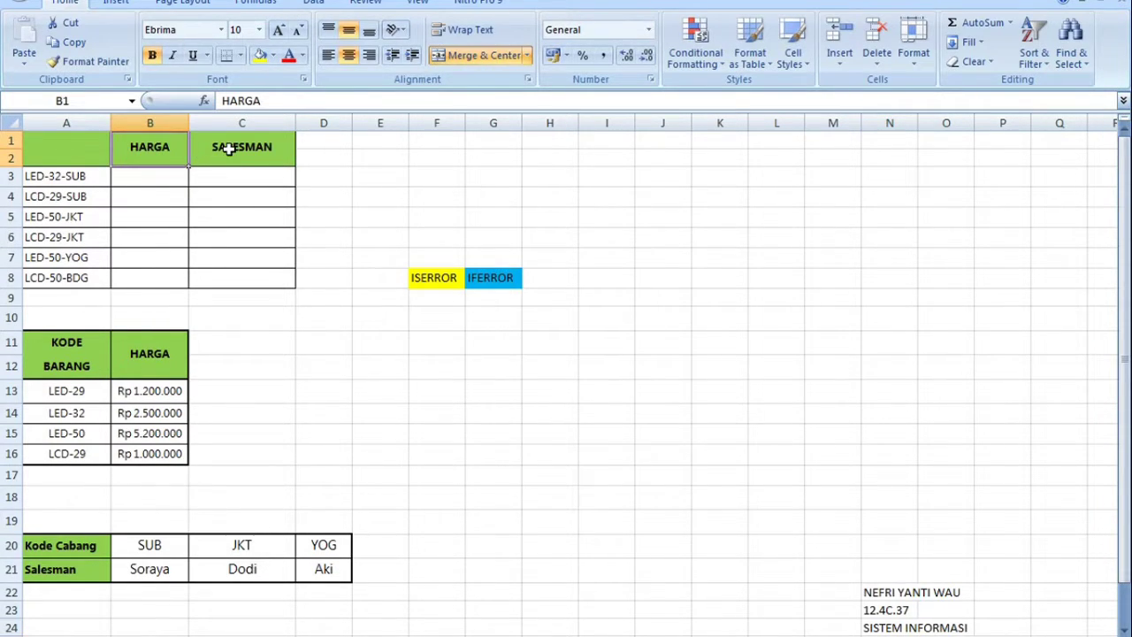
click(227, 148)
click(147, 157)
Step: Start a VLOOKUP formula in cell B3 with LEFT(A3;6) as the lookup value
click(159, 181)
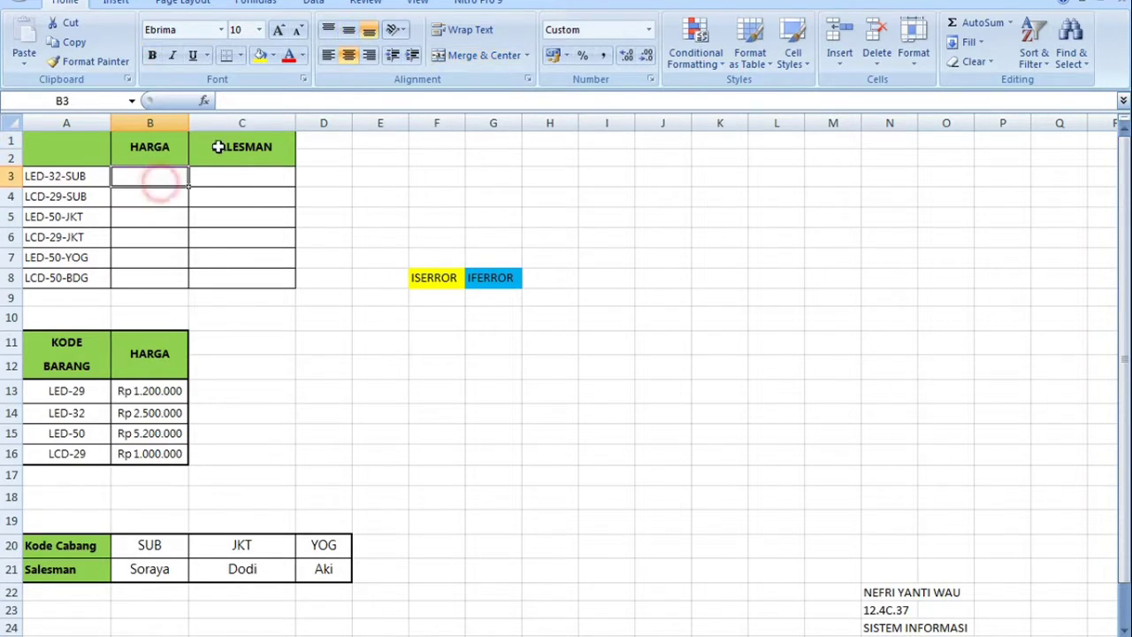
click(256, 100)
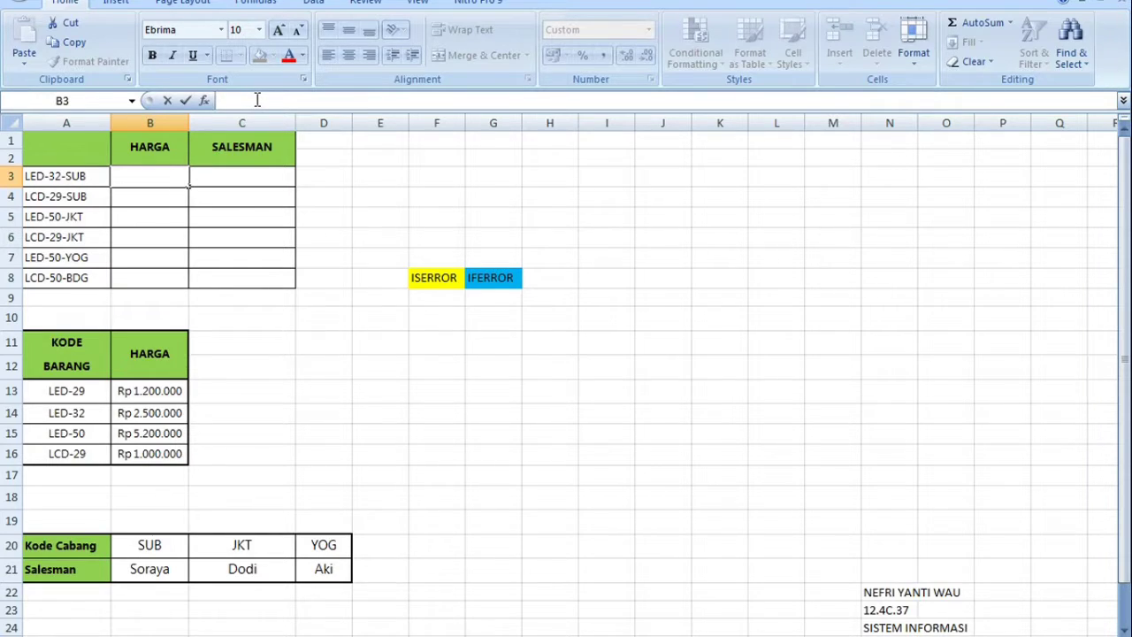
text(=)
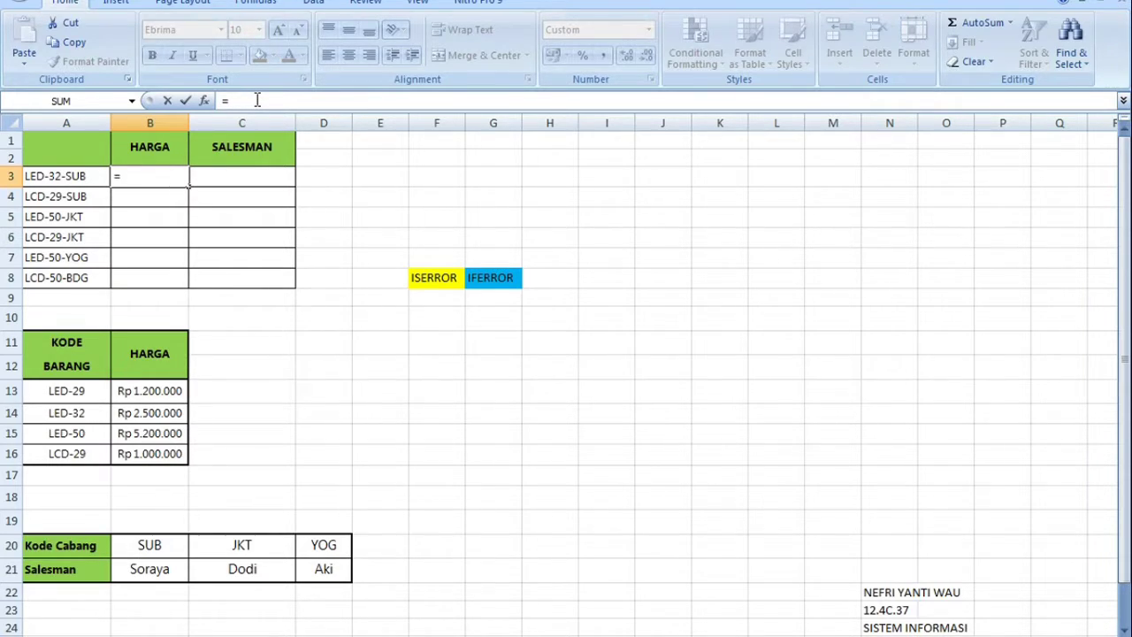
text(V)
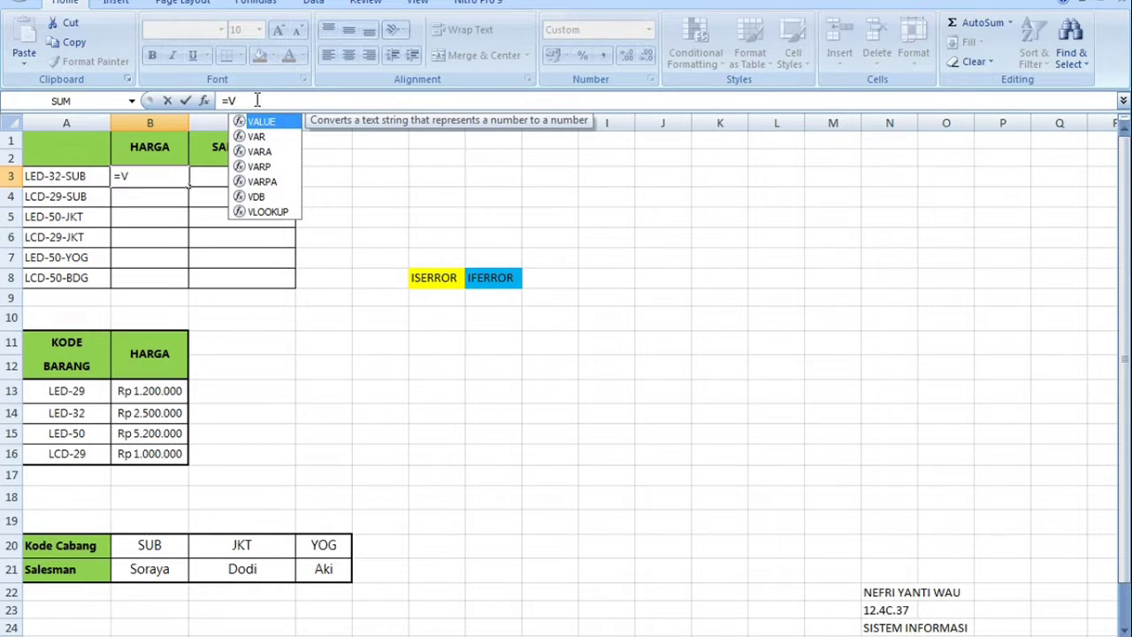
text(L)
double_click(258, 121)
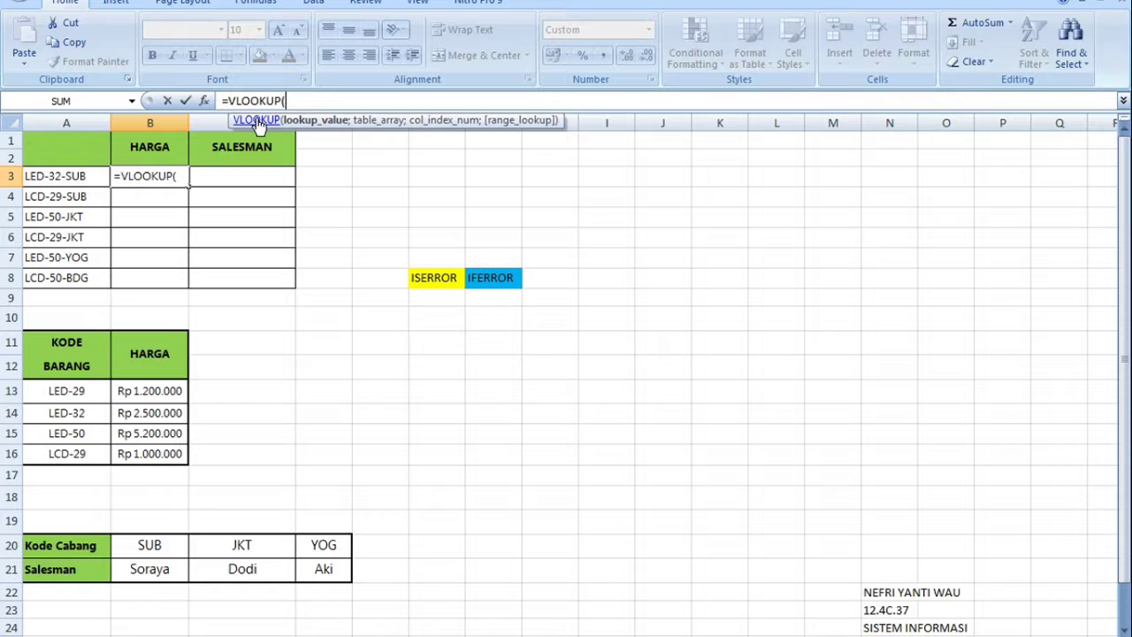
text(LEFT)
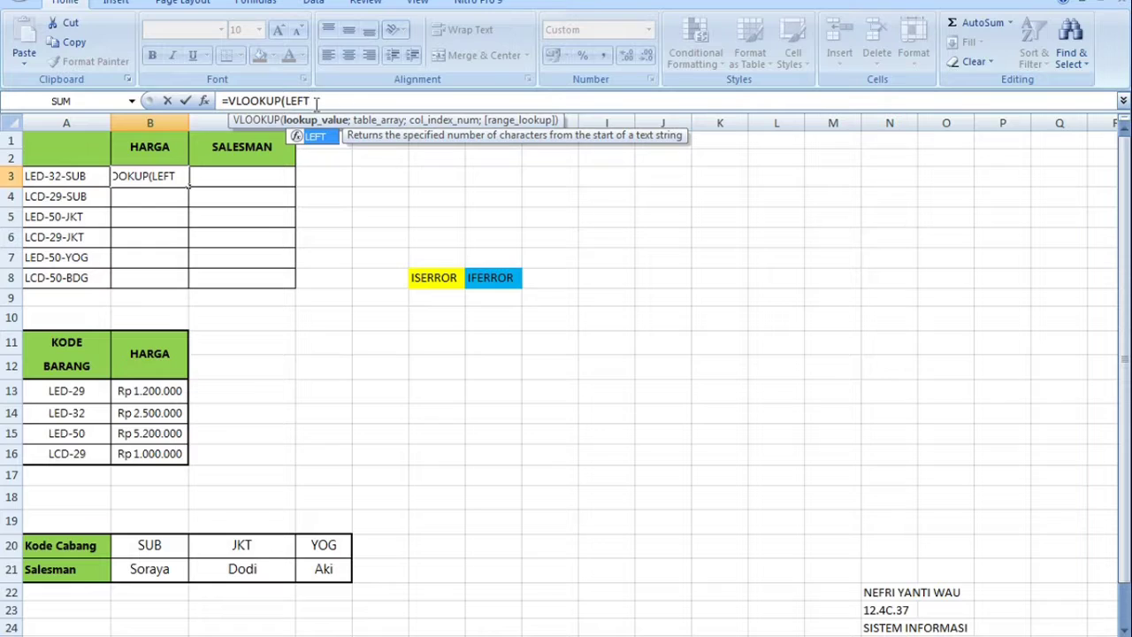
double_click(316, 137)
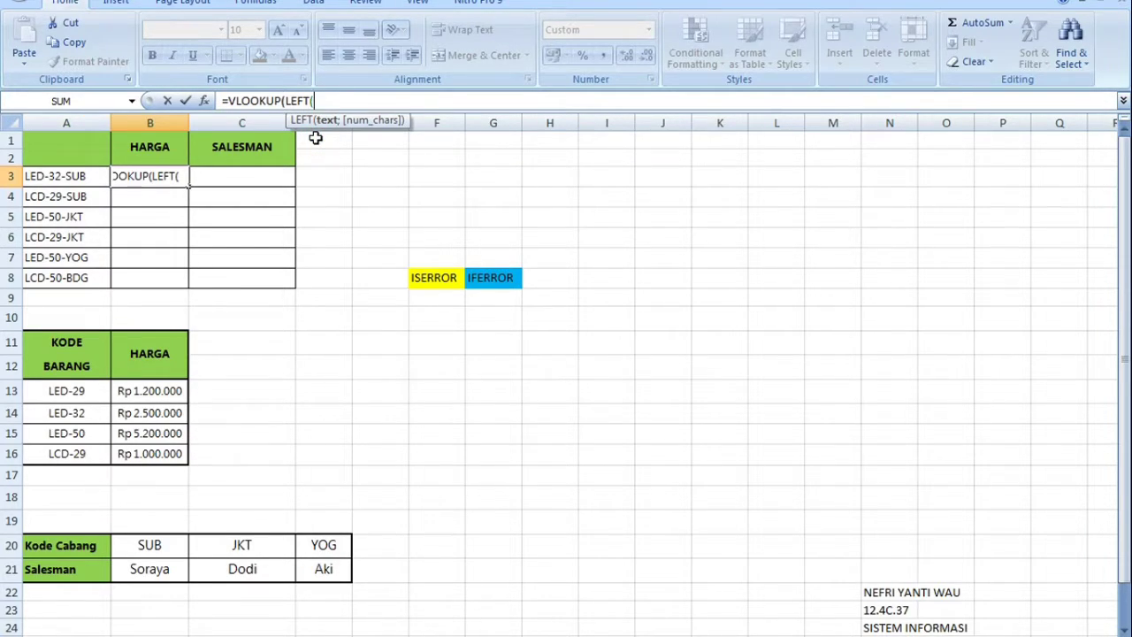
click(66, 182)
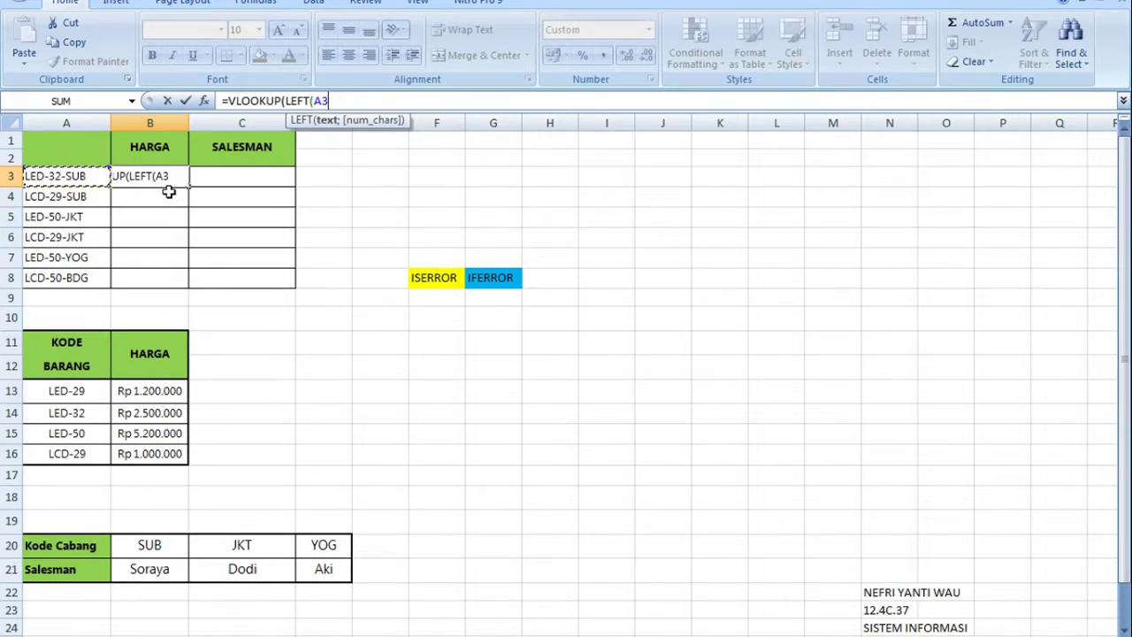
text(;)
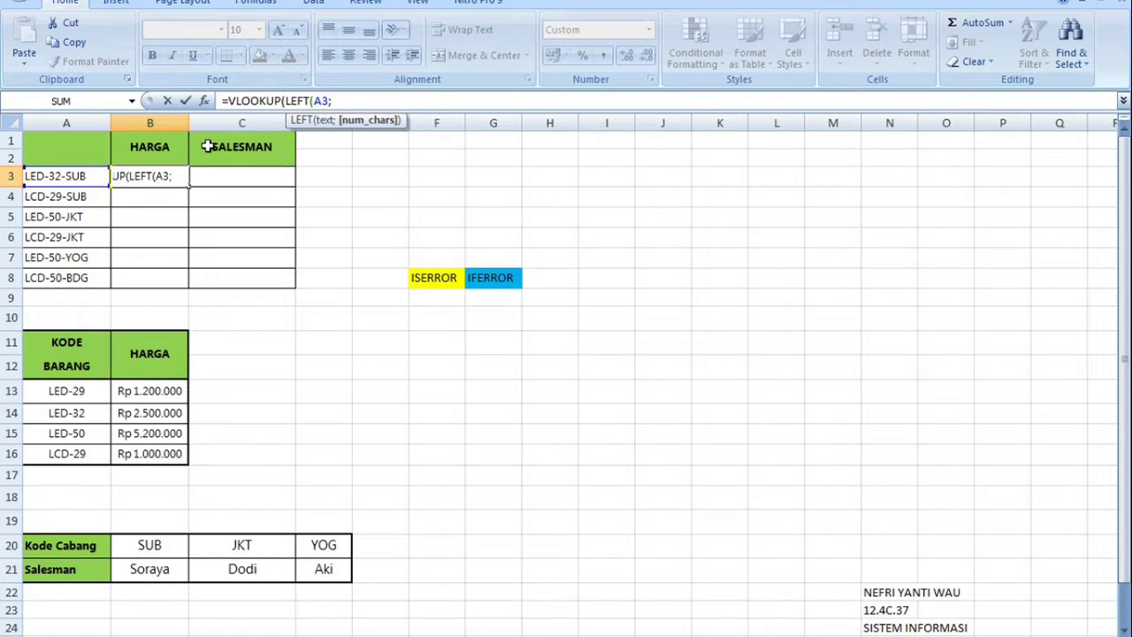
text(6)
text();)
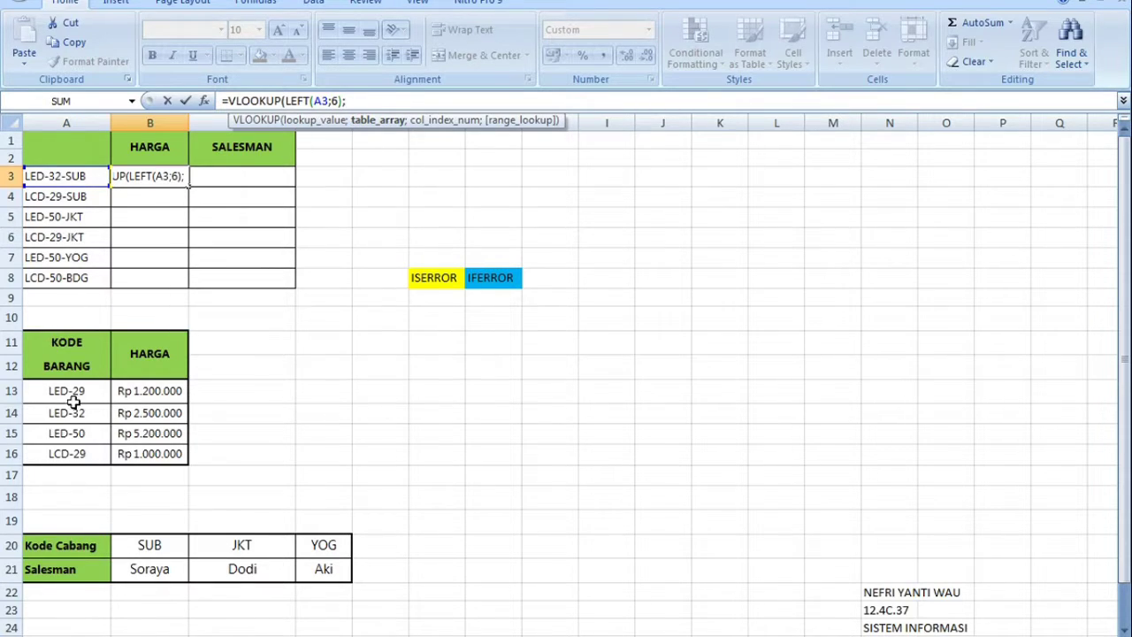
Step: Complete the B3 VLOOKUP with the absolute range $A$13:$B$16, column 2 and FALSE, and fill the formula down to B8
drag(51, 392, 159, 451)
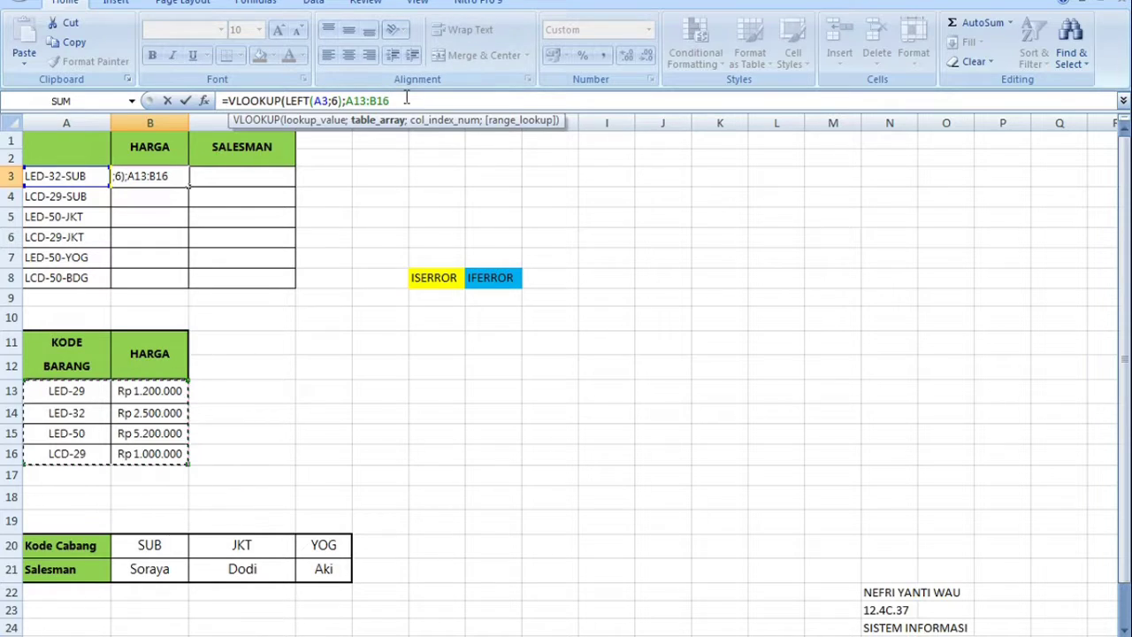
key(F4)
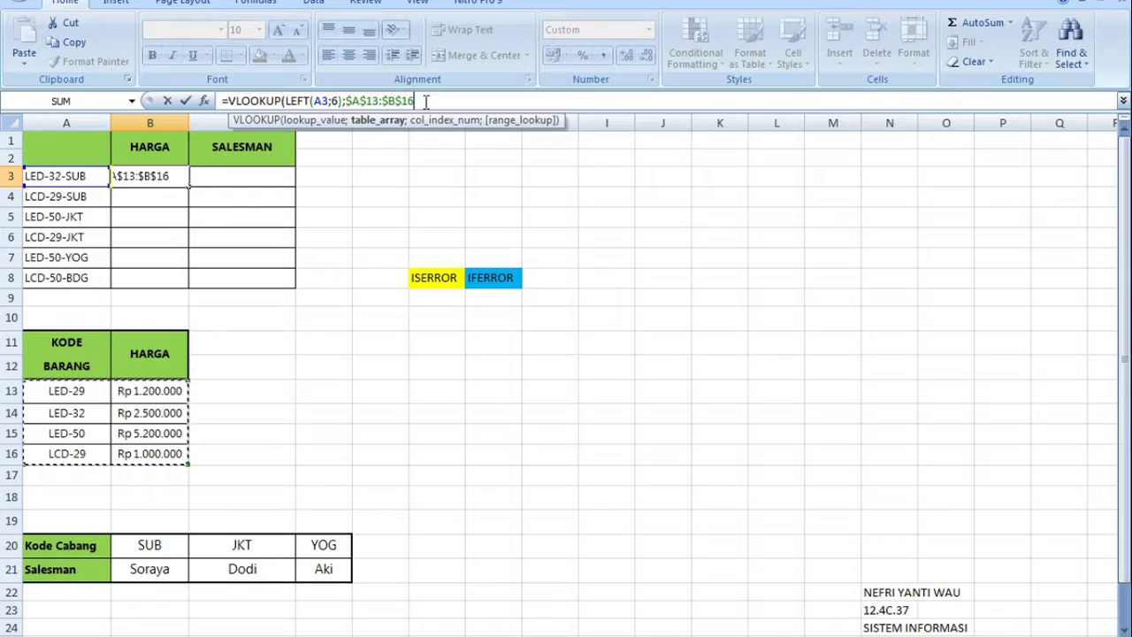
text(;)
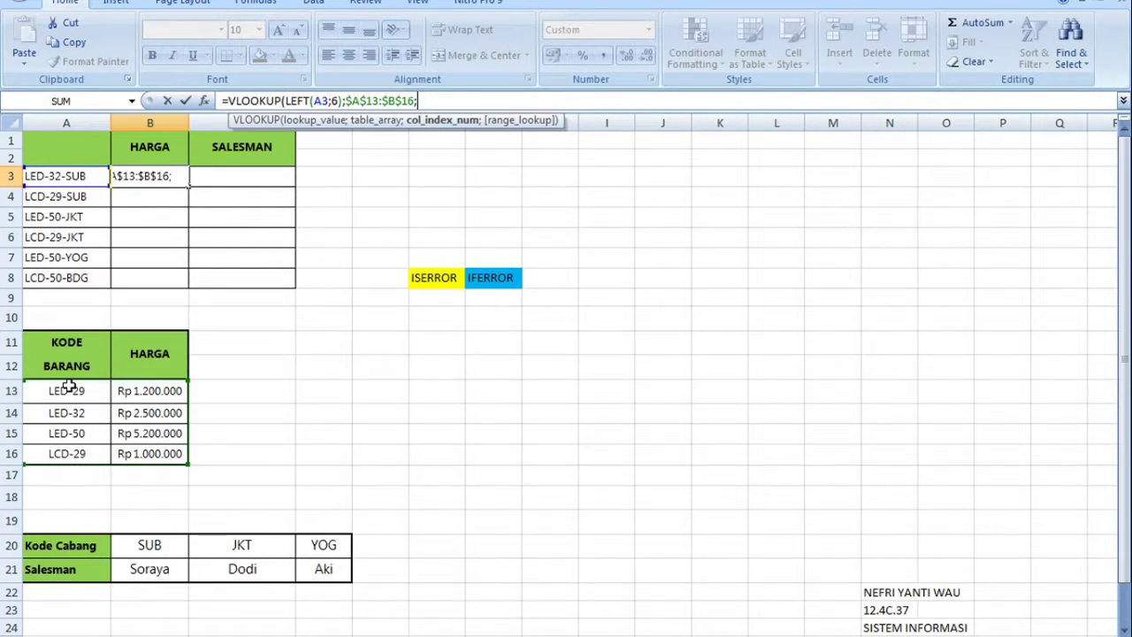
text(2)
text(;)
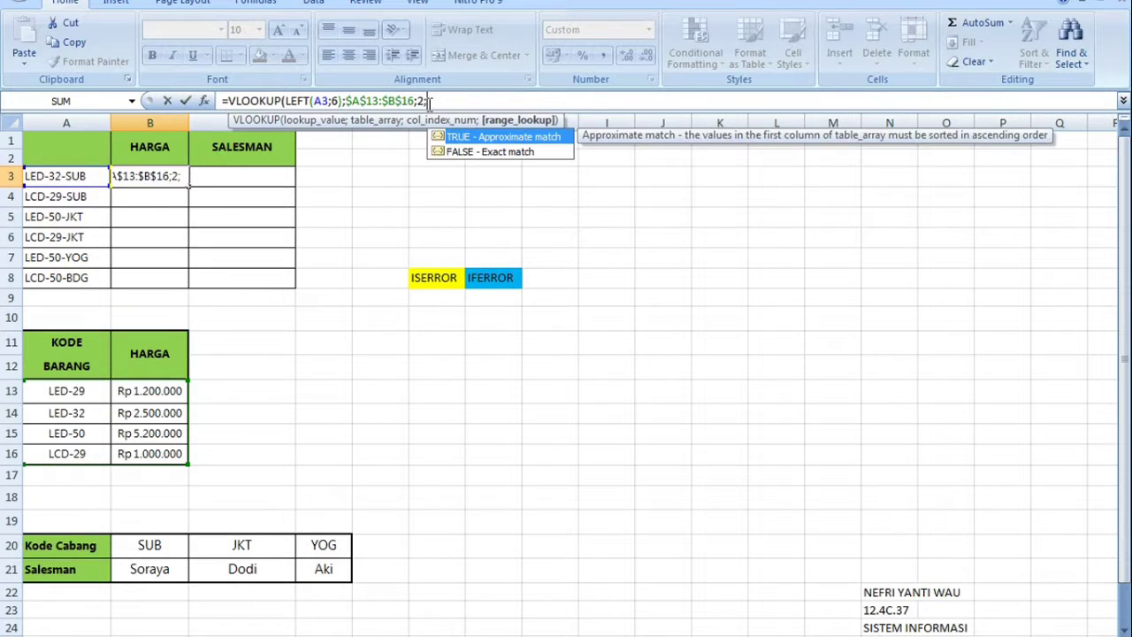
double_click(475, 151)
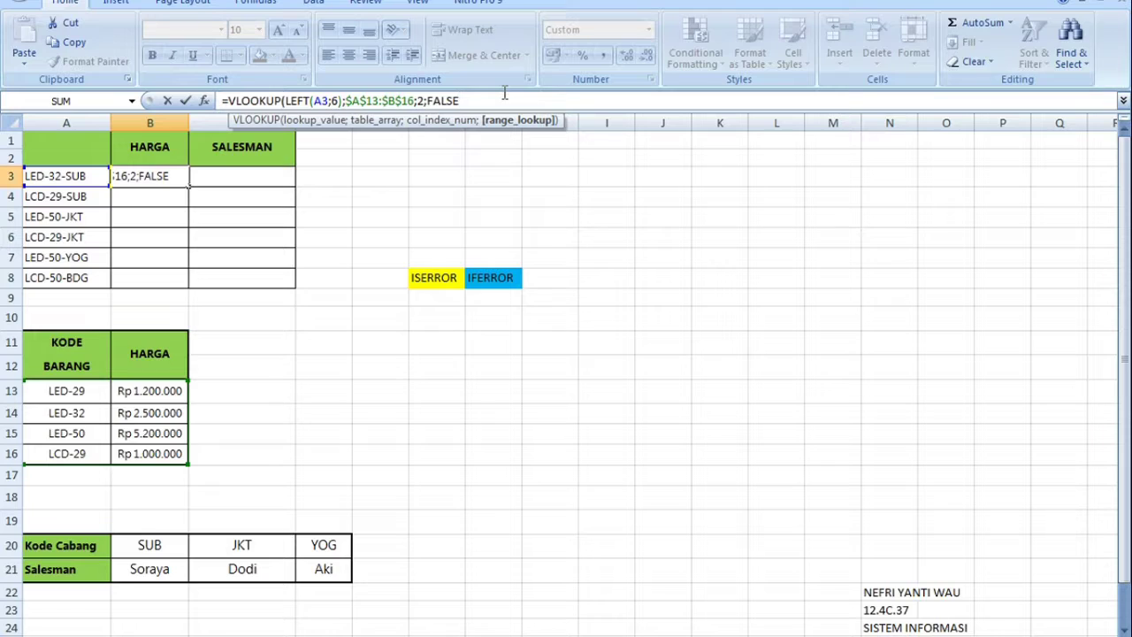
text())
key(Return)
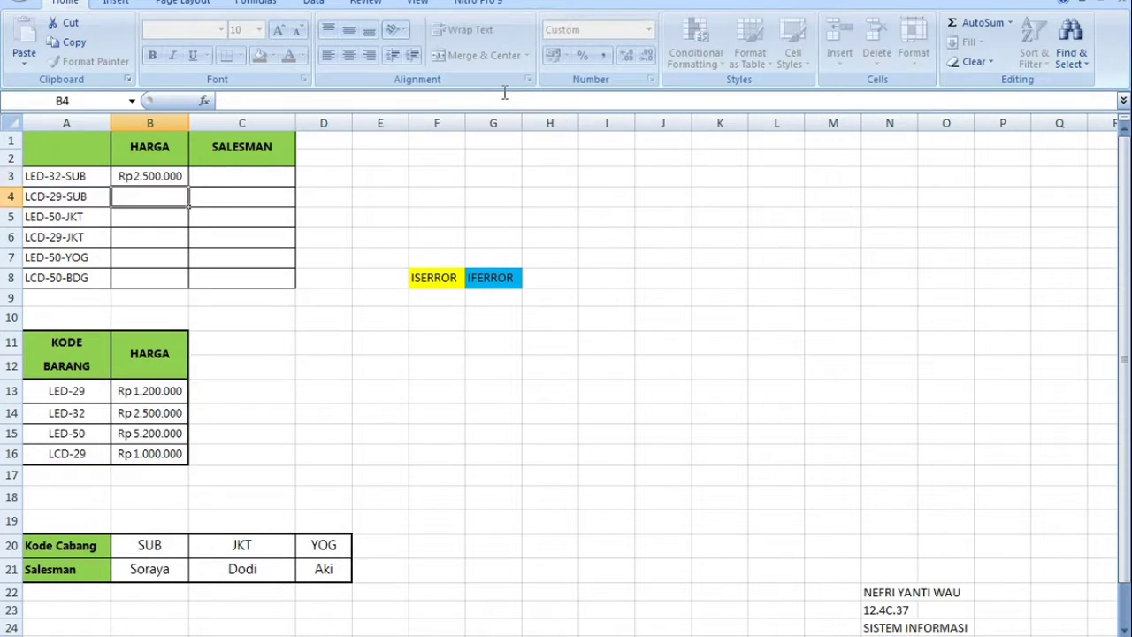
click(144, 177)
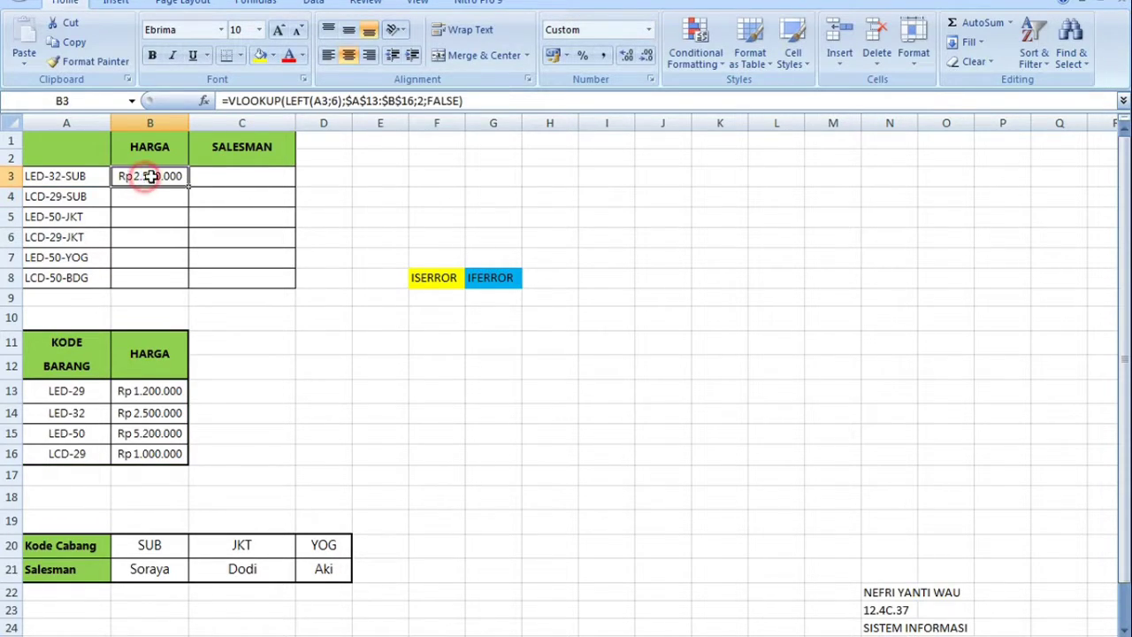
drag(189, 187, 186, 278)
Step: Start an HLOOKUP formula in cell C3 with RIGHT(A3;3) as the lookup value
click(246, 176)
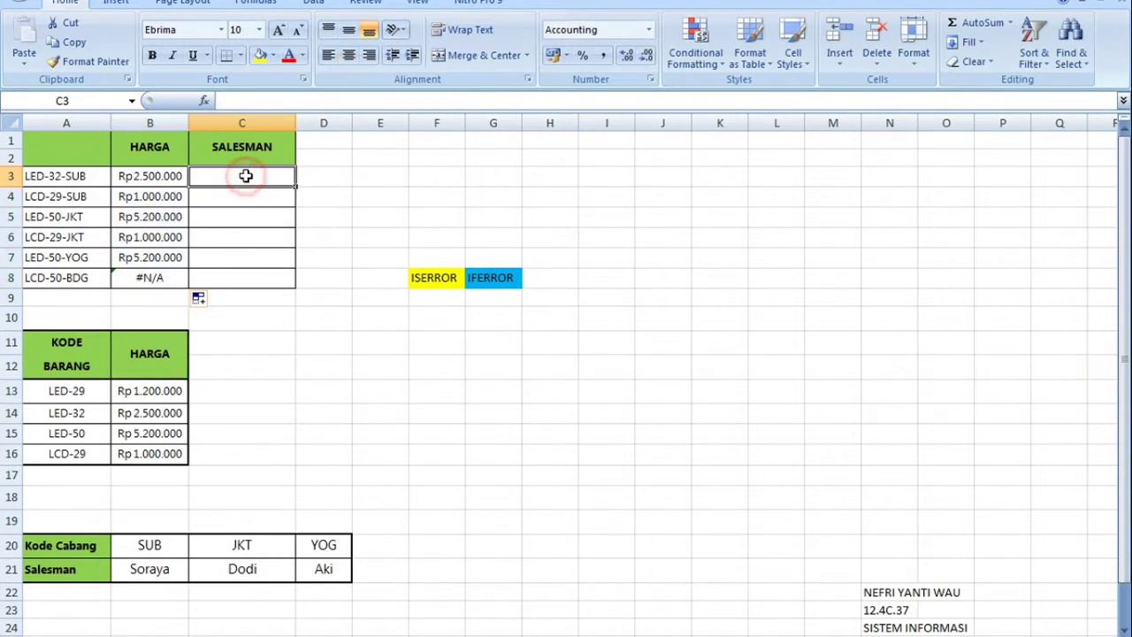
click(235, 100)
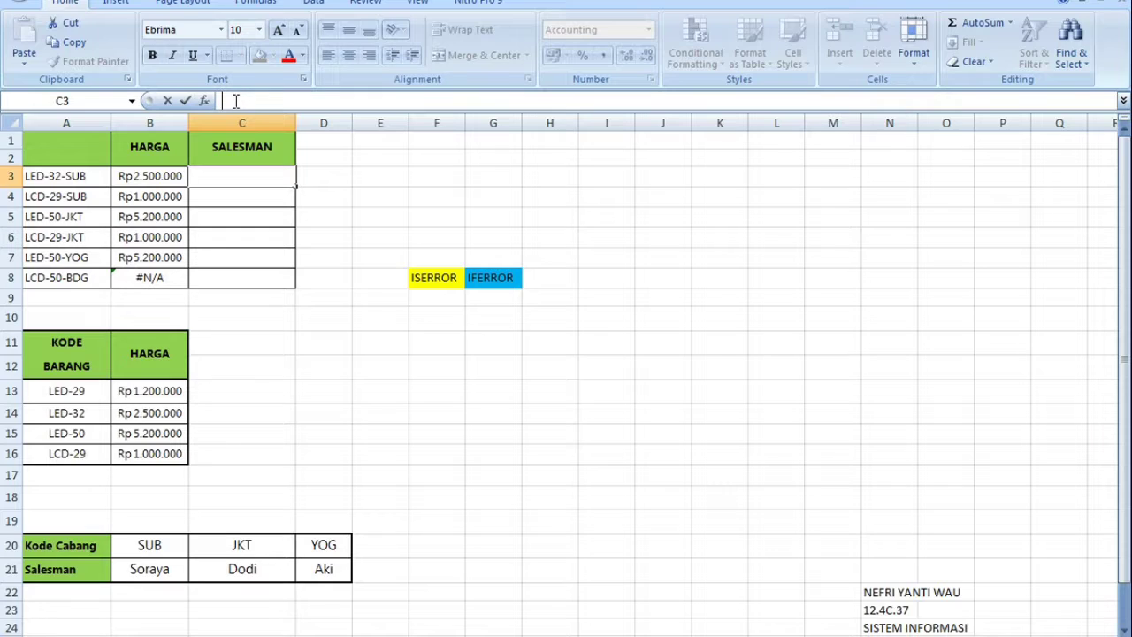
text(=)
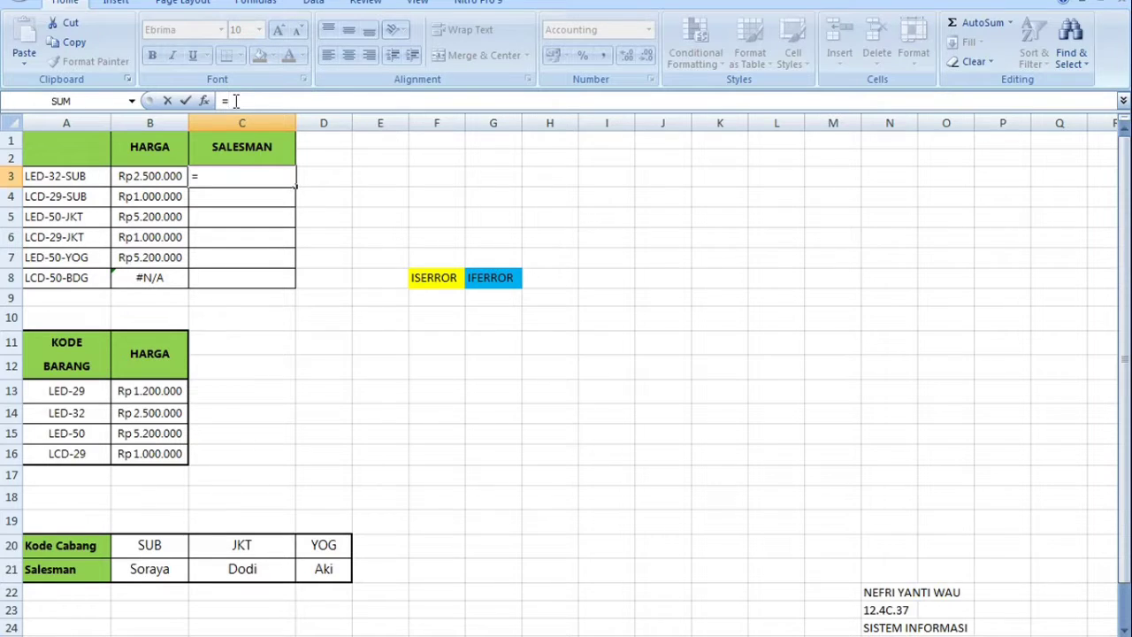
text(H)
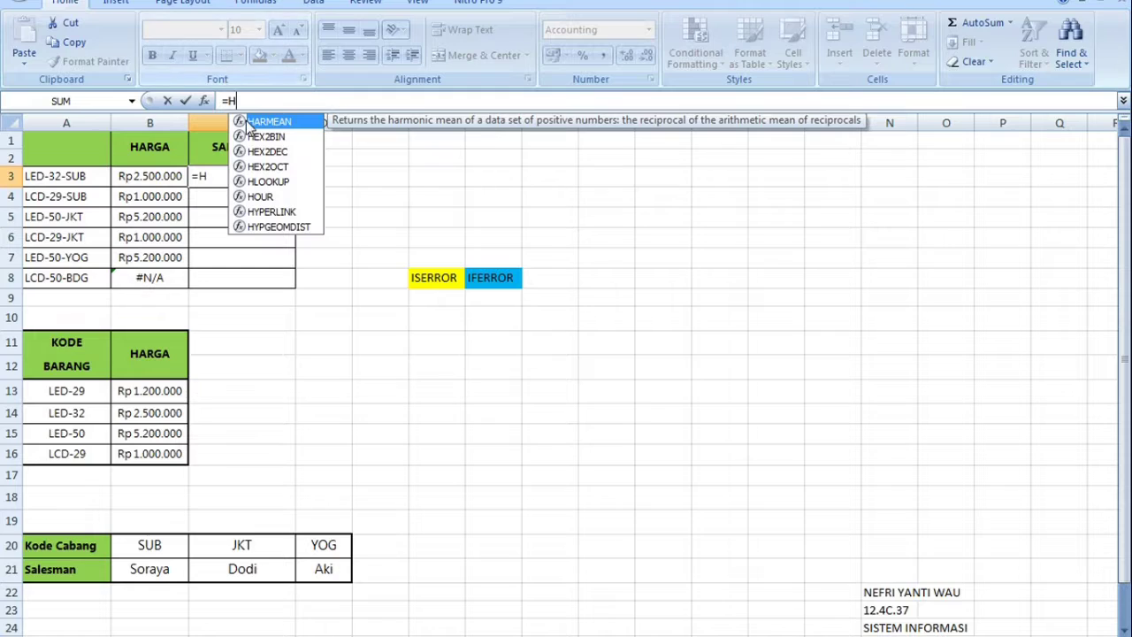
click(252, 183)
double_click(252, 183)
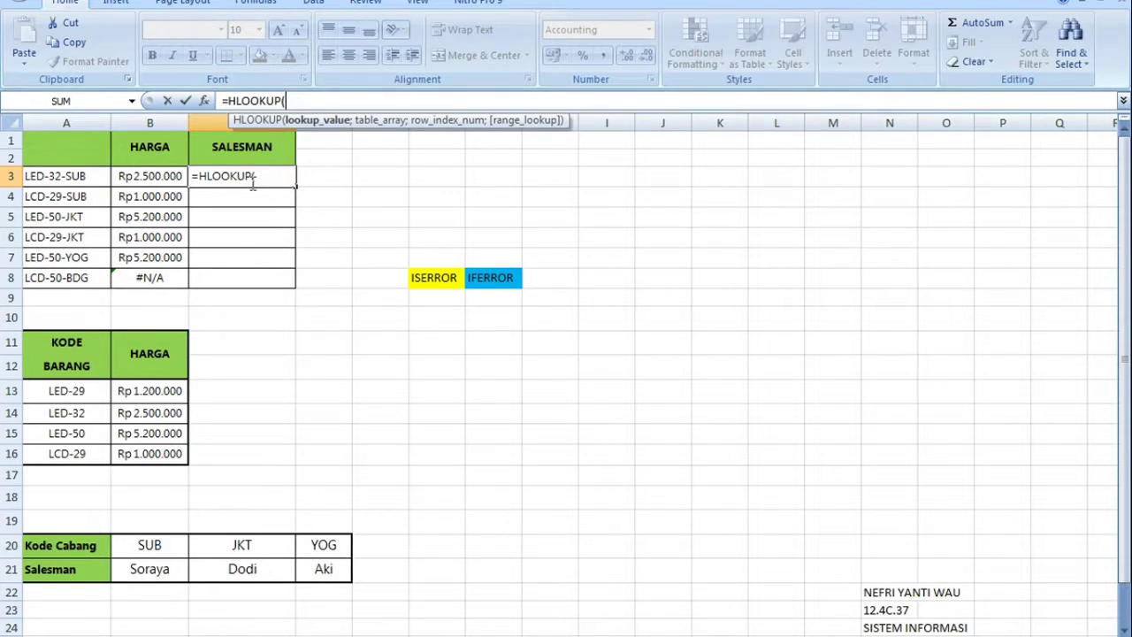
text(RI)
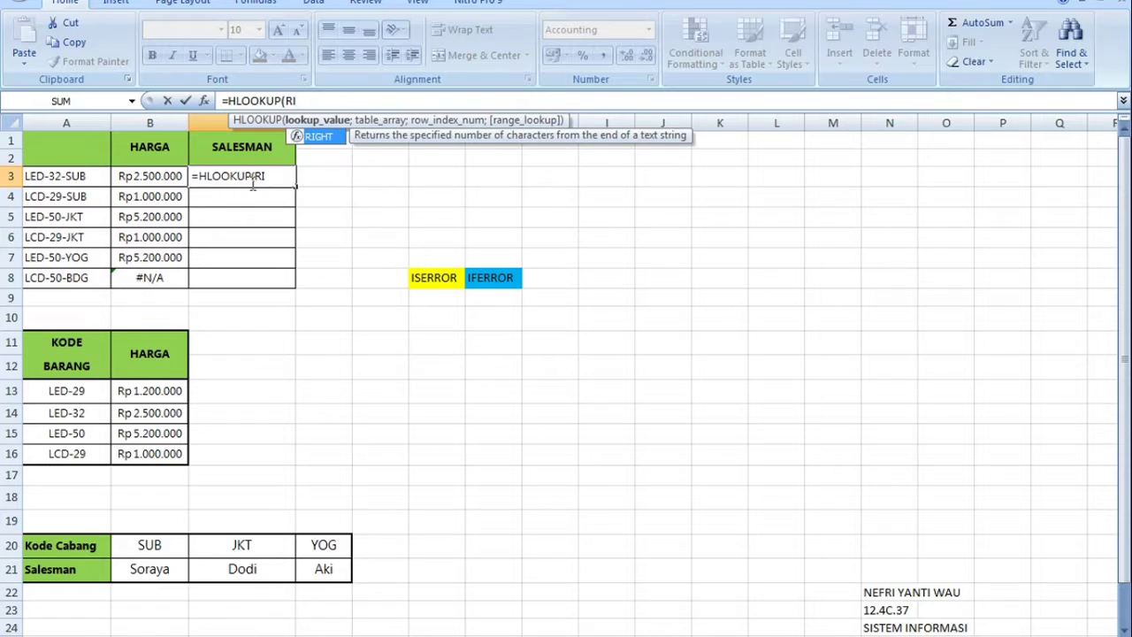
double_click(316, 137)
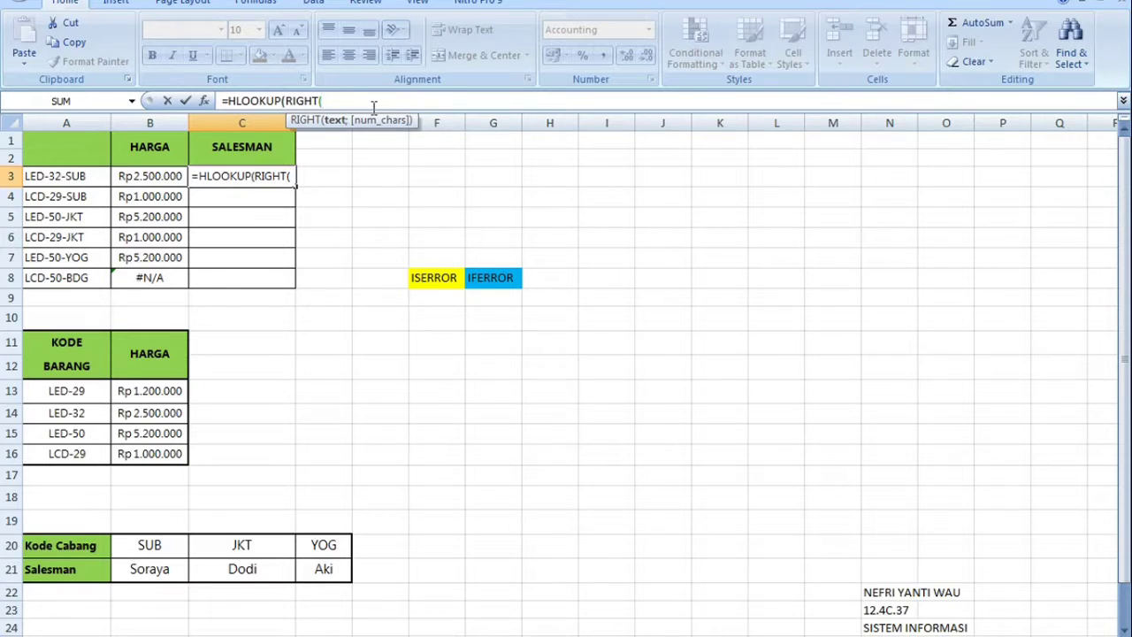
click(58, 177)
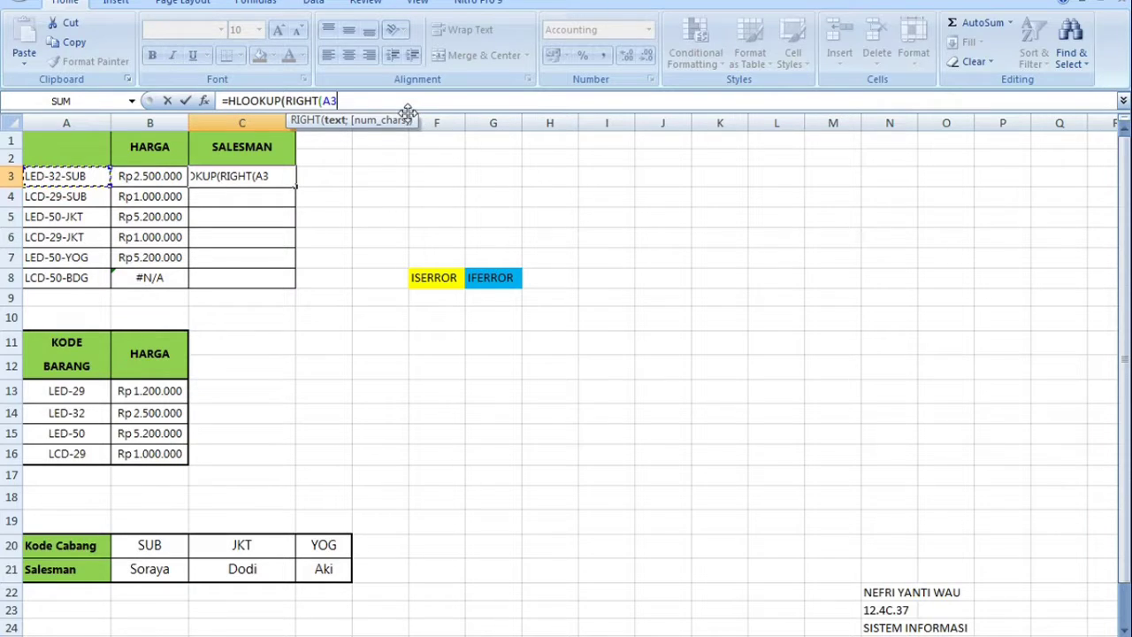
text(;)
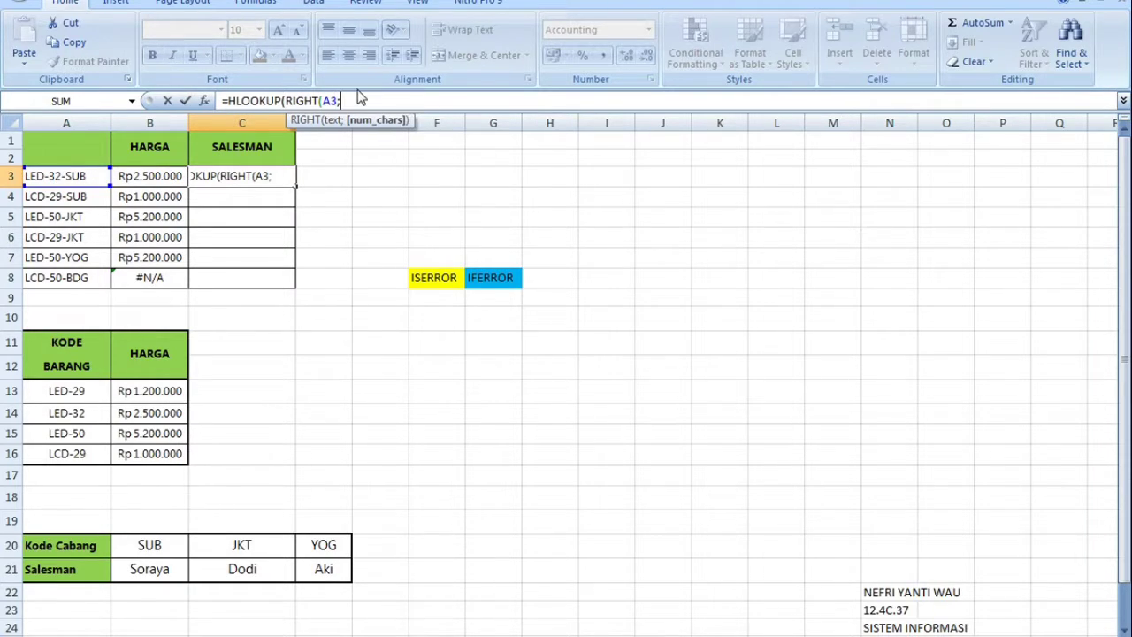
text(3)
text();)
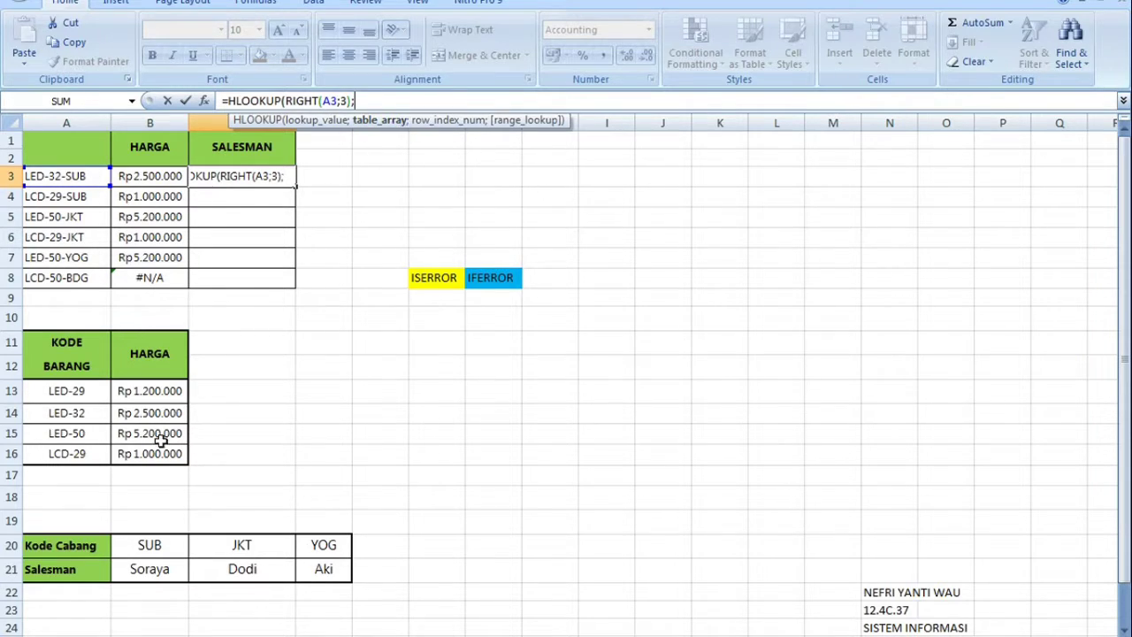
Step: Complete the C3 HLOOKUP with the absolute range $B$20:$D$21, row 2 and FALSE for an exact match
click(139, 550)
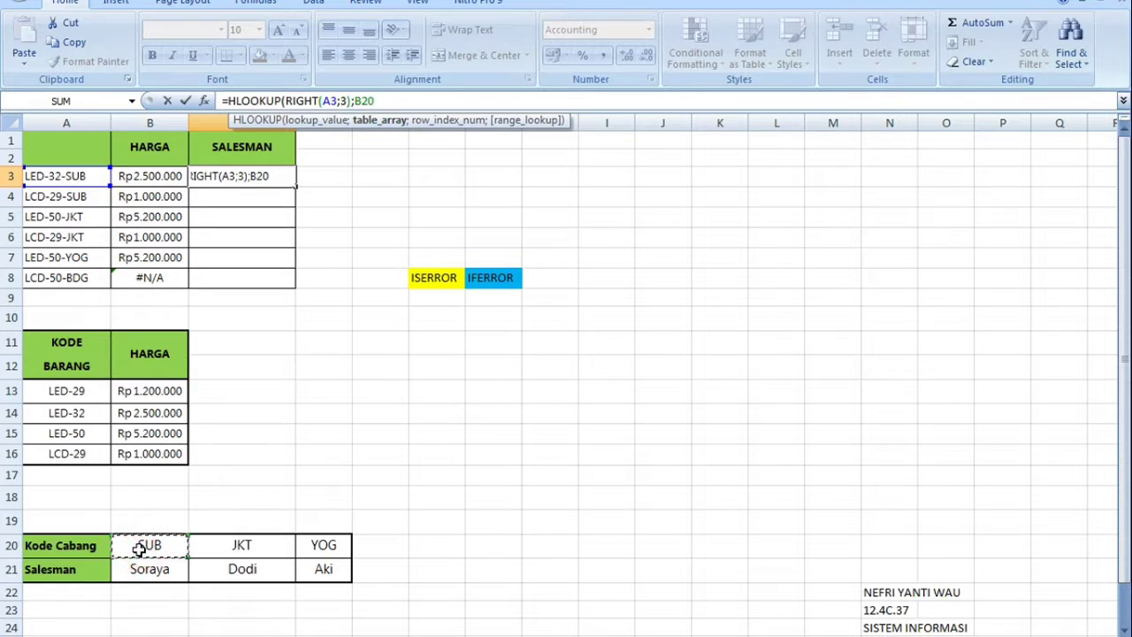
drag(139, 549, 330, 577)
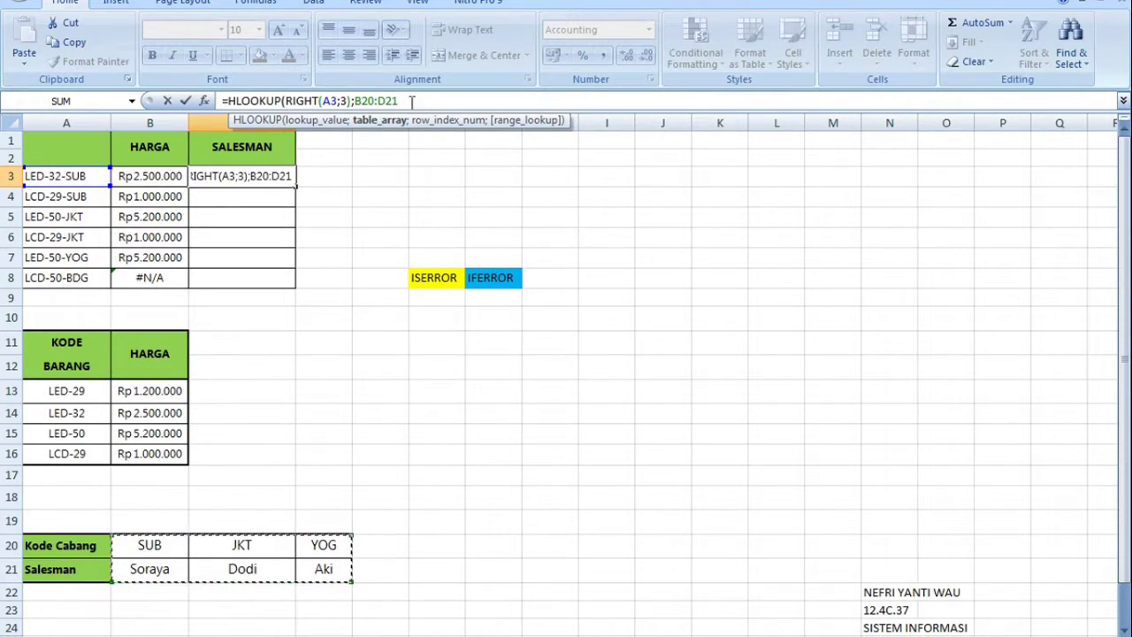
key(F4)
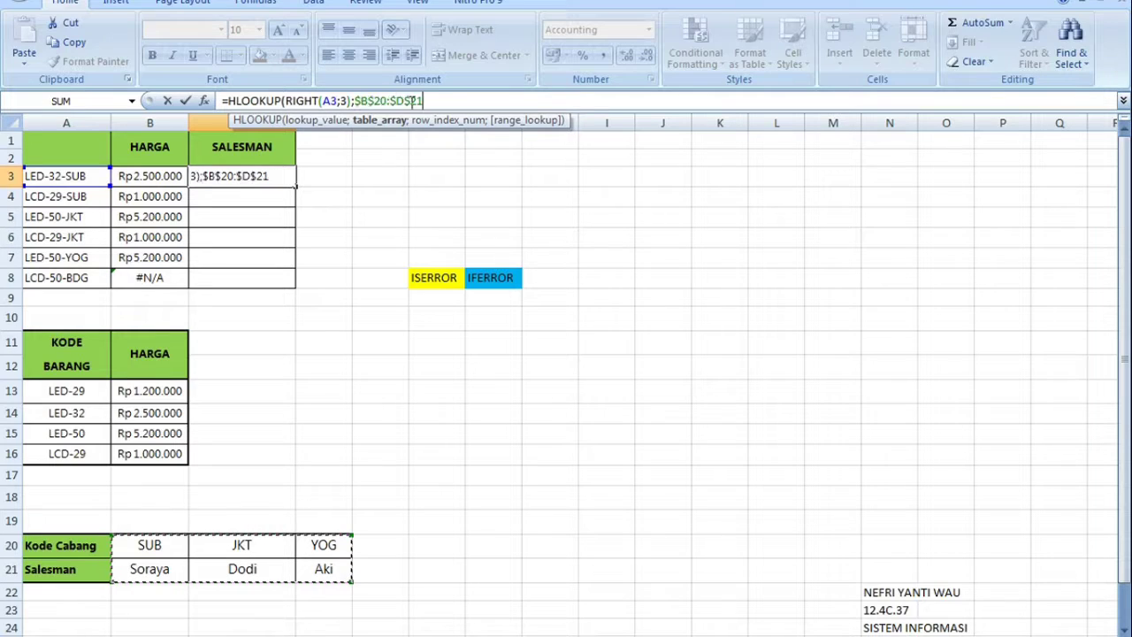
text(;)
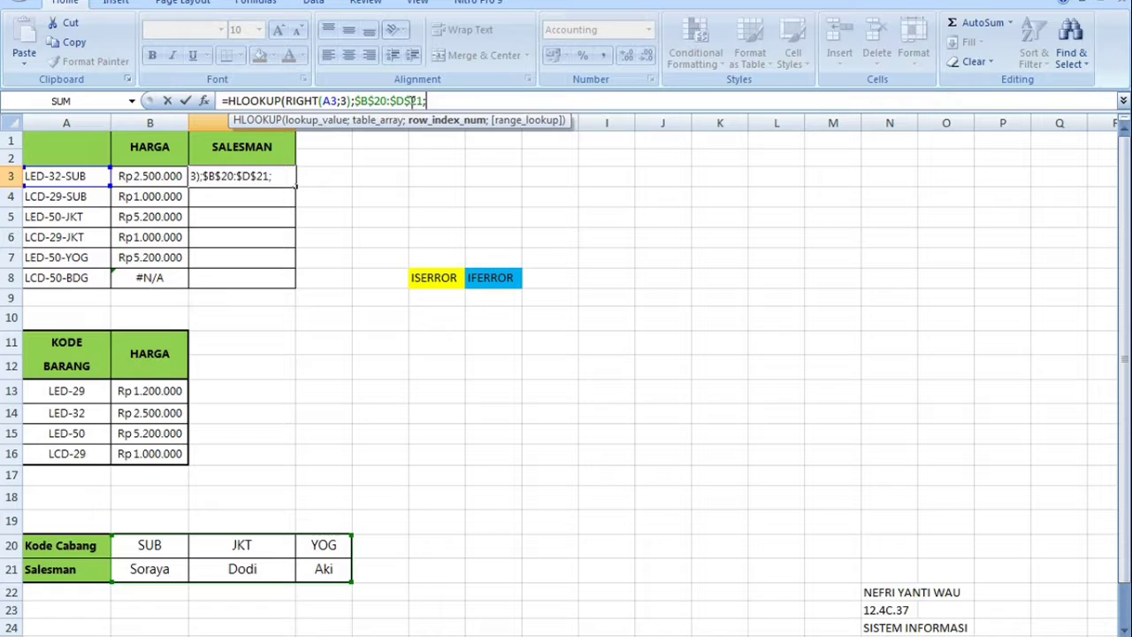
text(2;)
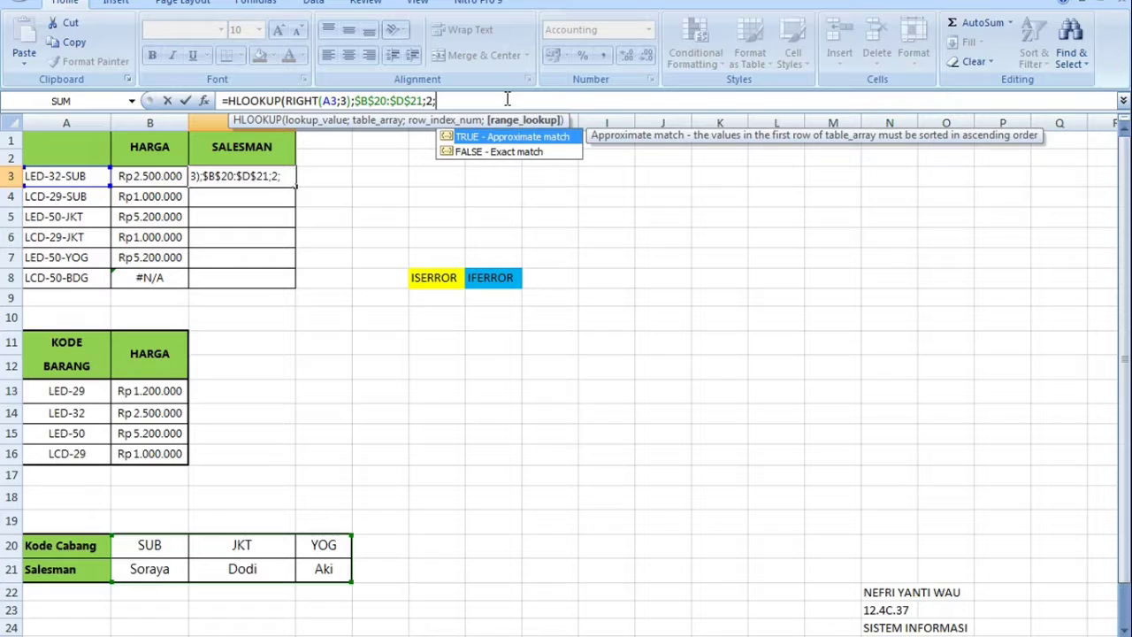
double_click(476, 152)
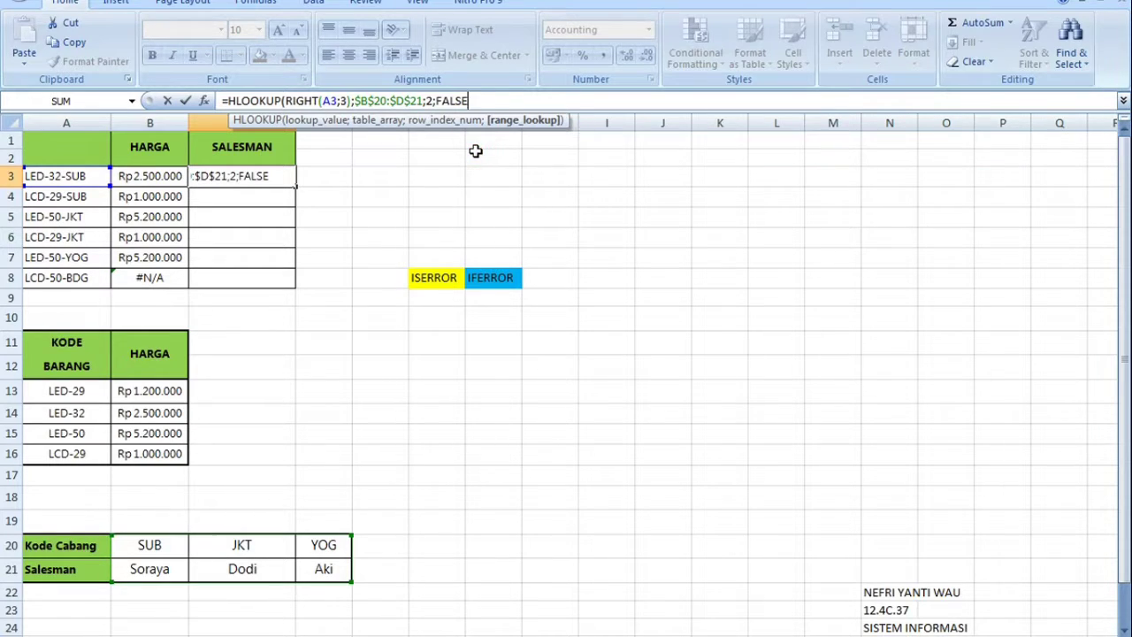
text())
key(Return)
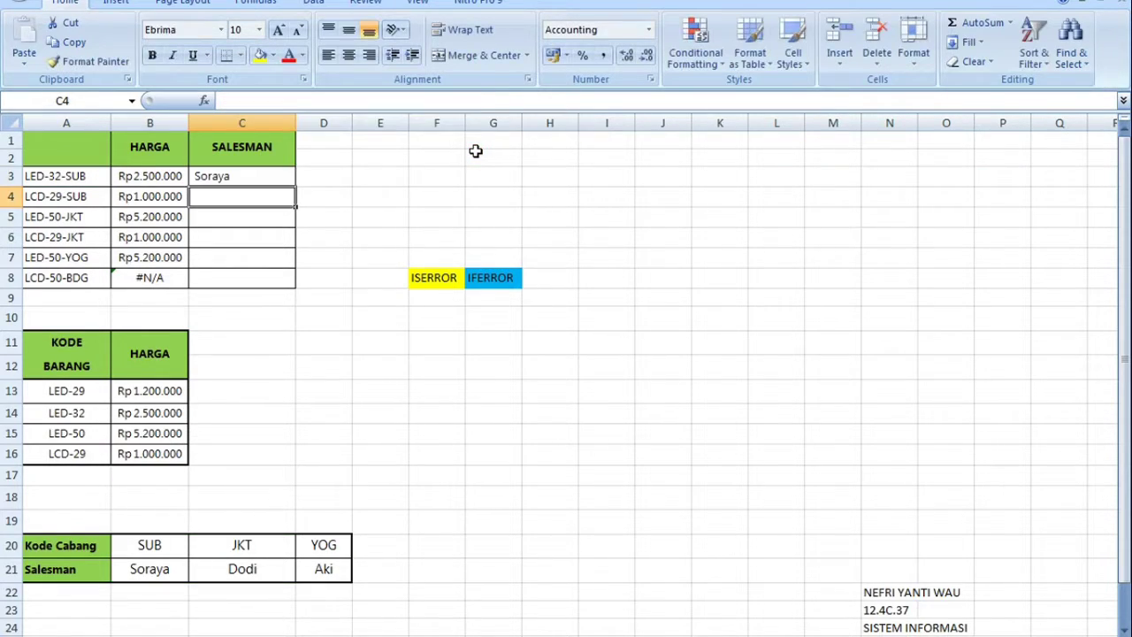
Step: Fill the C3 HLOOKUP formula down the SALESMAN column to C8
click(212, 175)
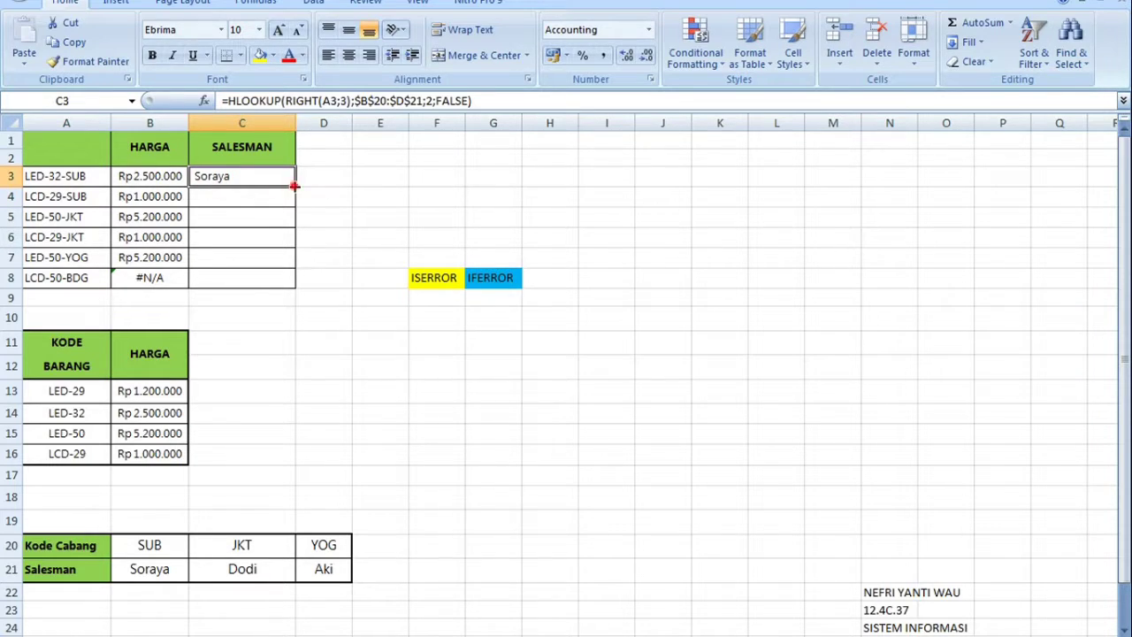
drag(294, 186, 283, 280)
click(346, 200)
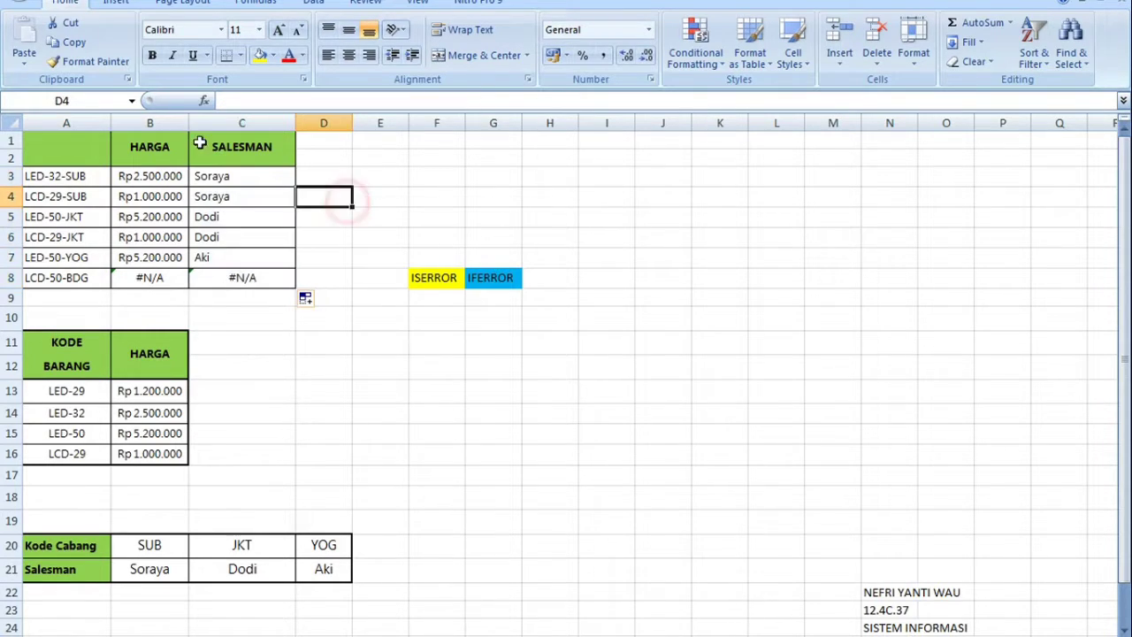
Step: Clear the VLOOKUP formula in cell B8 and start a new one with IF and a nested ISERROR
click(144, 278)
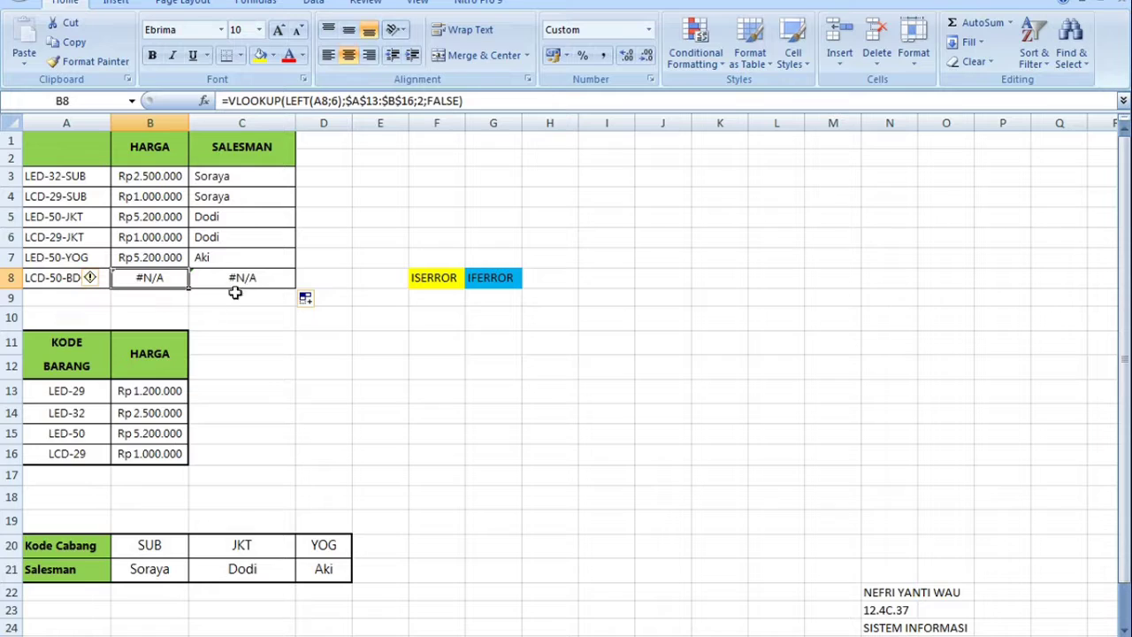
click(462, 101)
triple_click(462, 100)
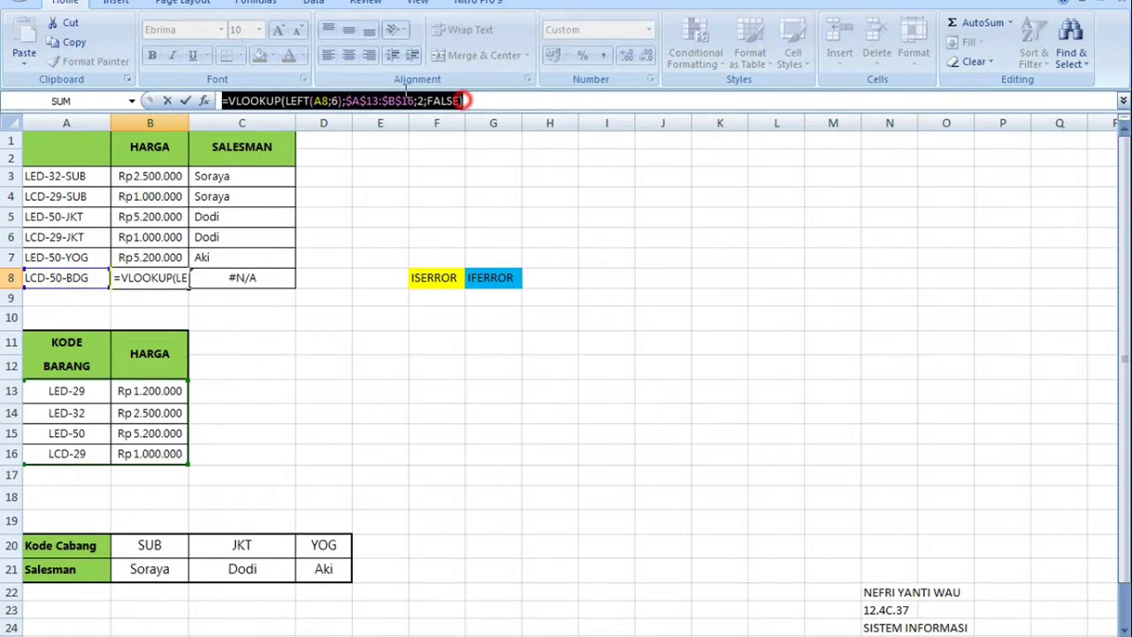
key(Delete)
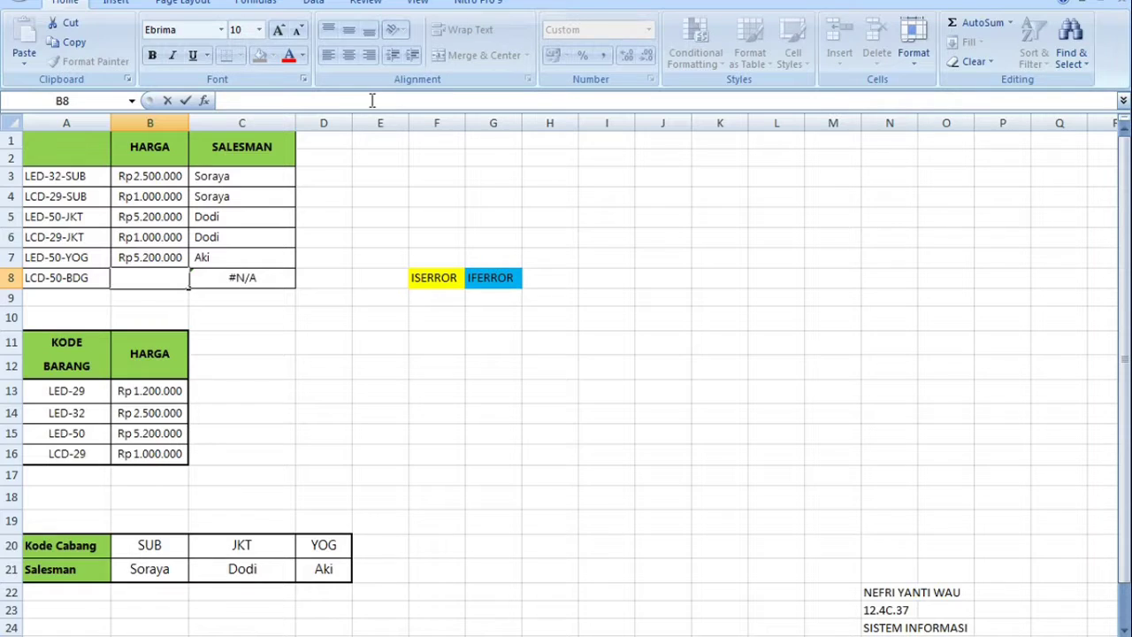
text(=)
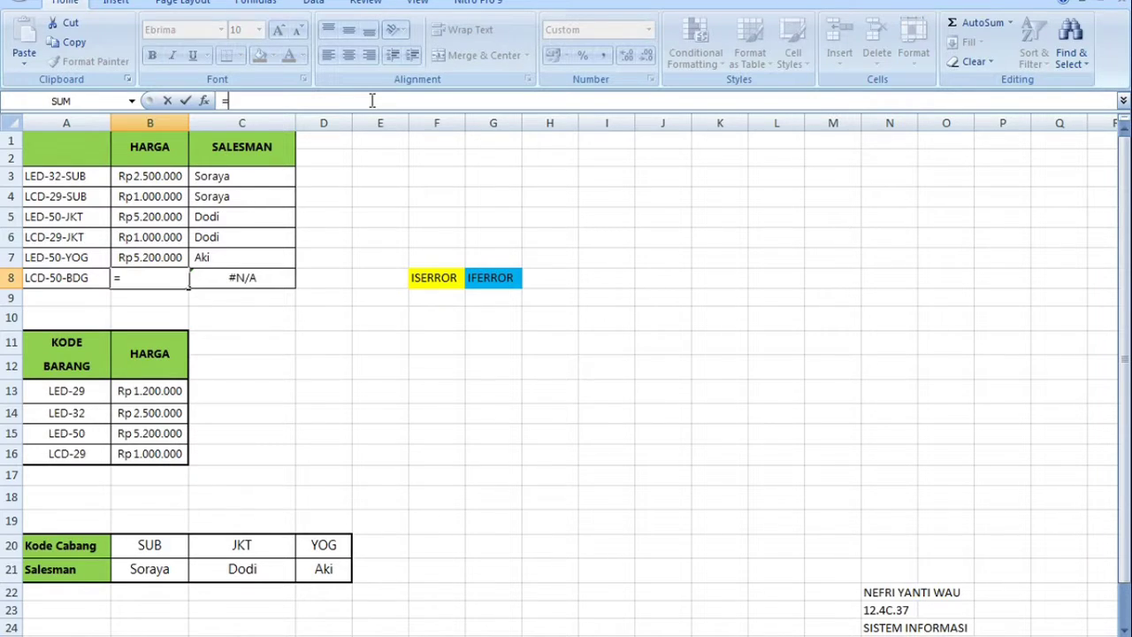
text(IF)
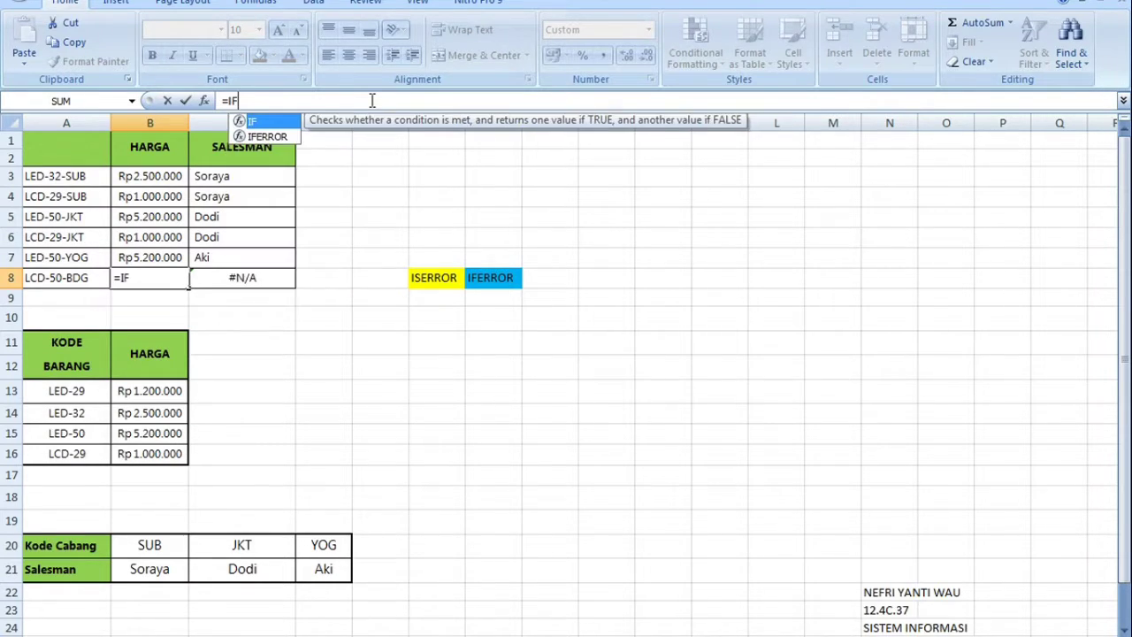
double_click(268, 123)
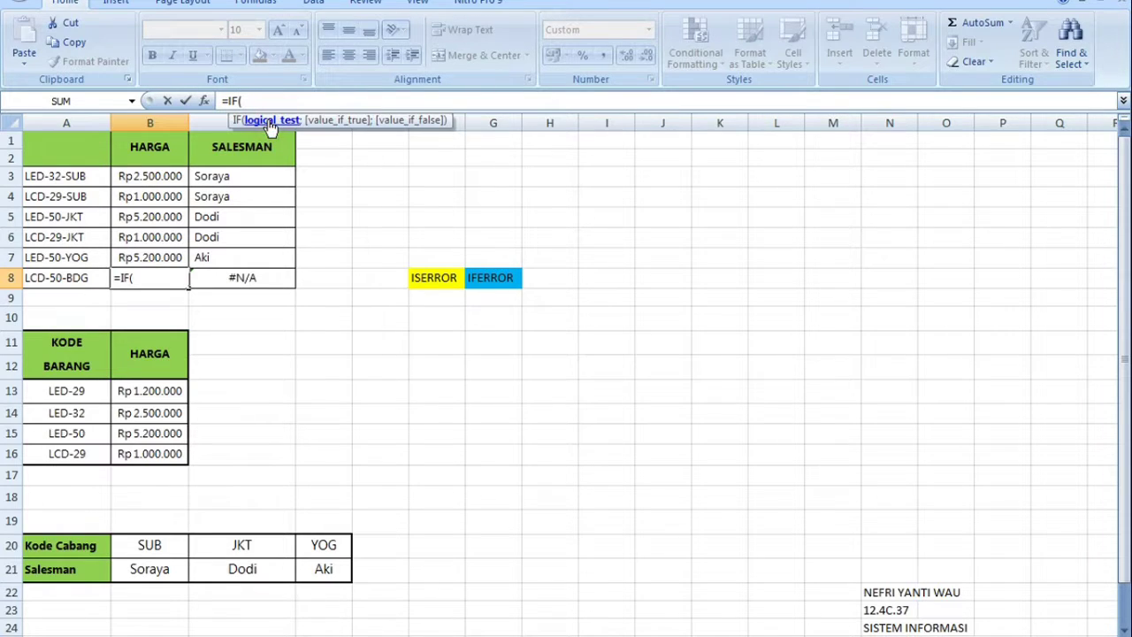
text(IS)
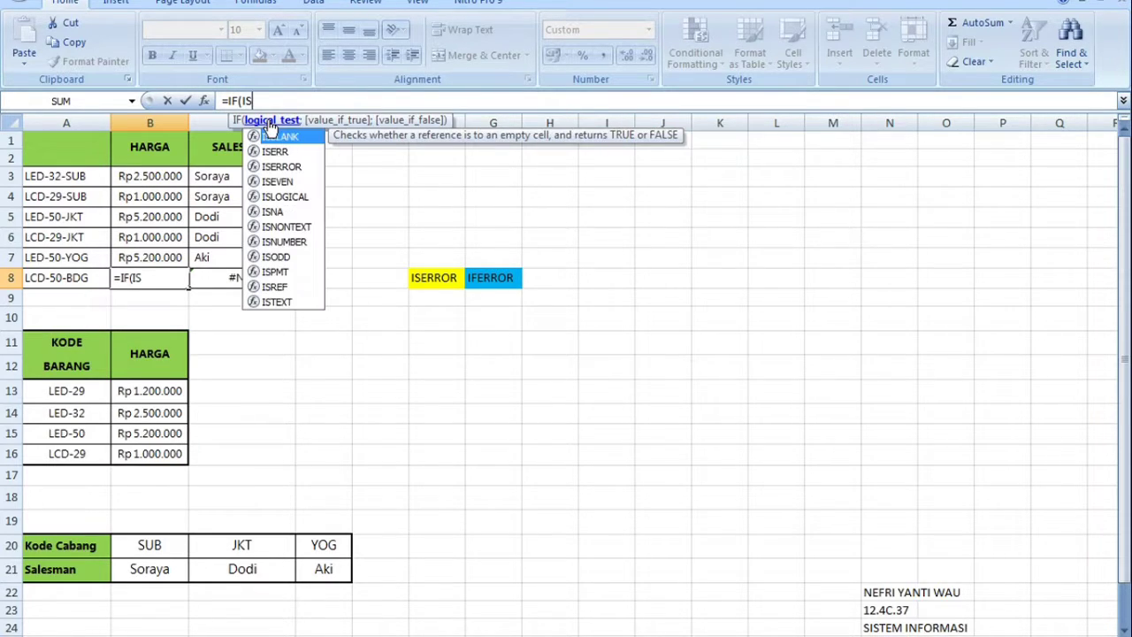
double_click(284, 166)
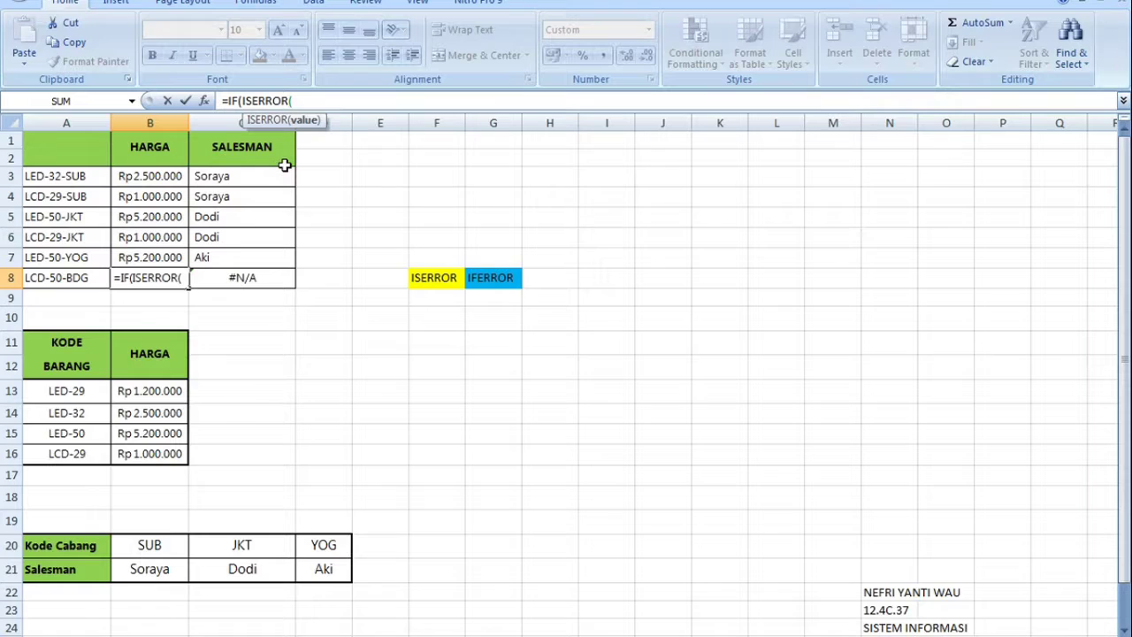
Step: Nest a VLOOKUP inside the B8 ISERROR, with LEFT(A8;6) as its lookup value
text(LEFT)
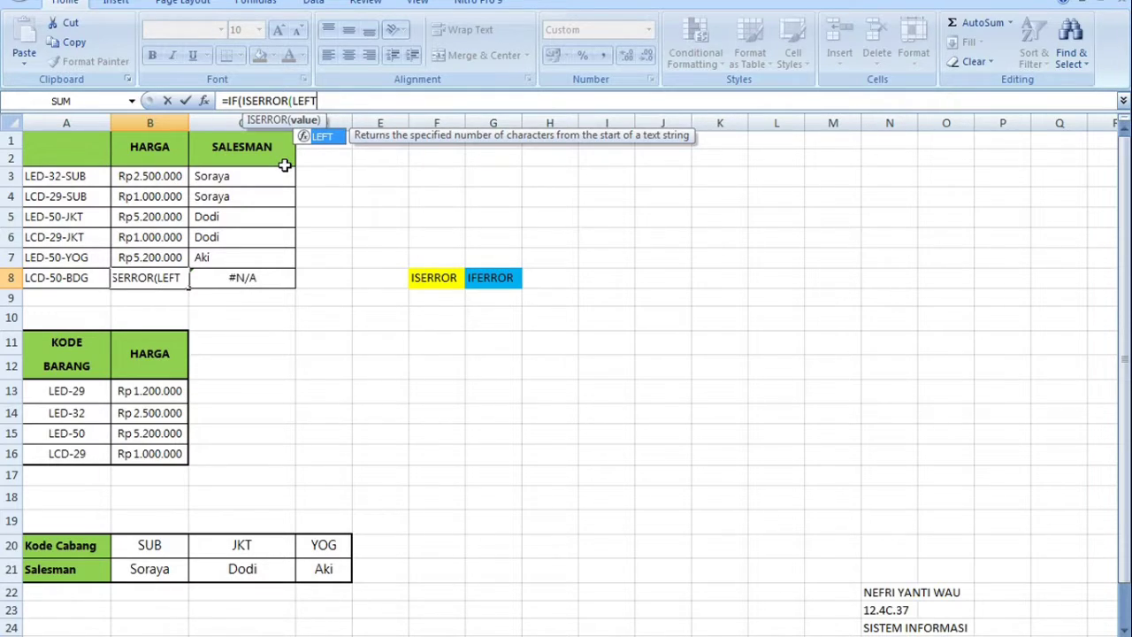
text(()
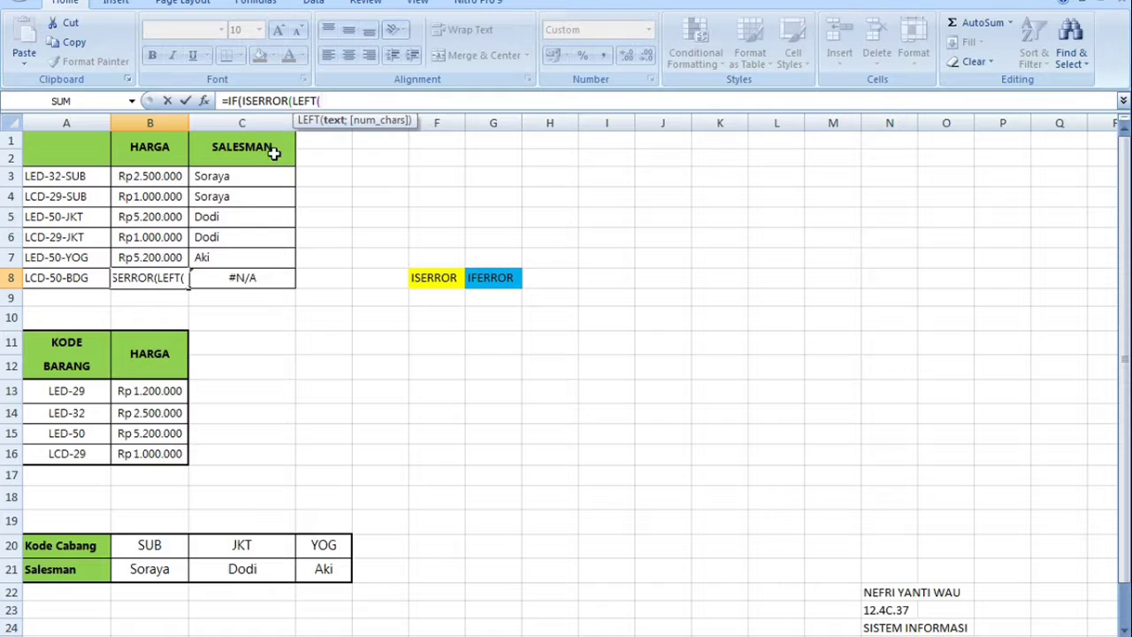
click(55, 281)
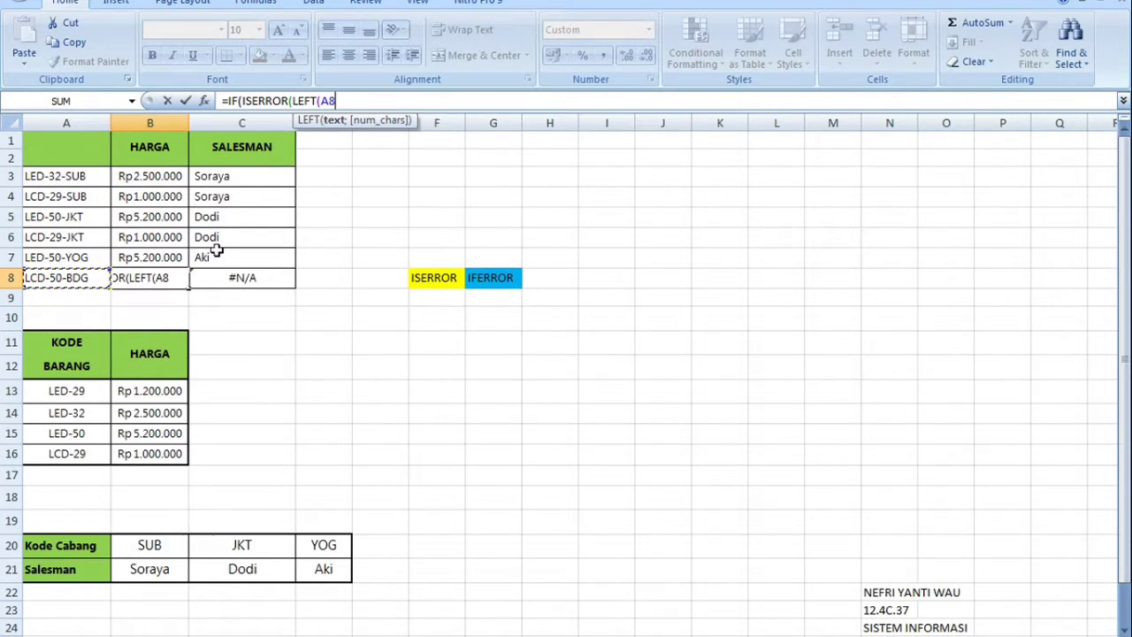
text(;)
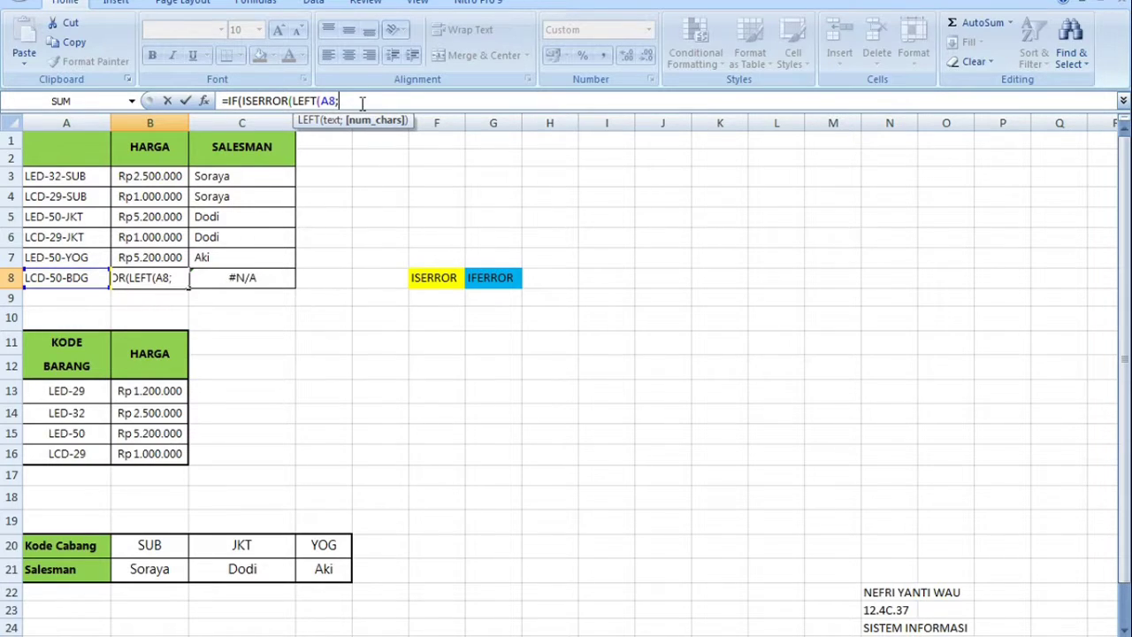
text(6);)
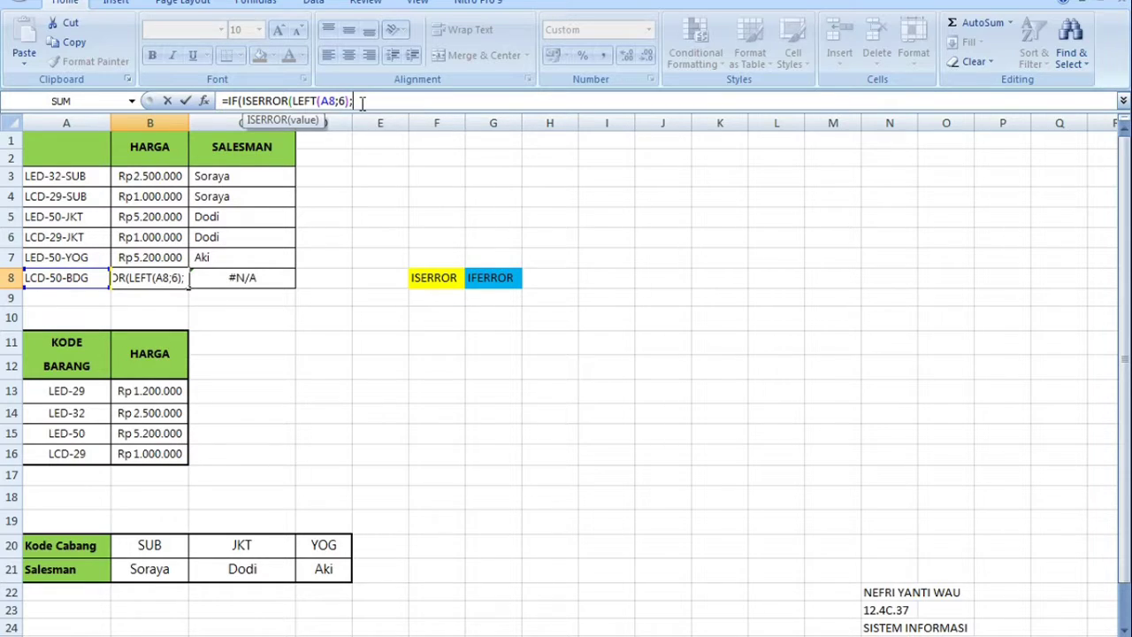
click(287, 101)
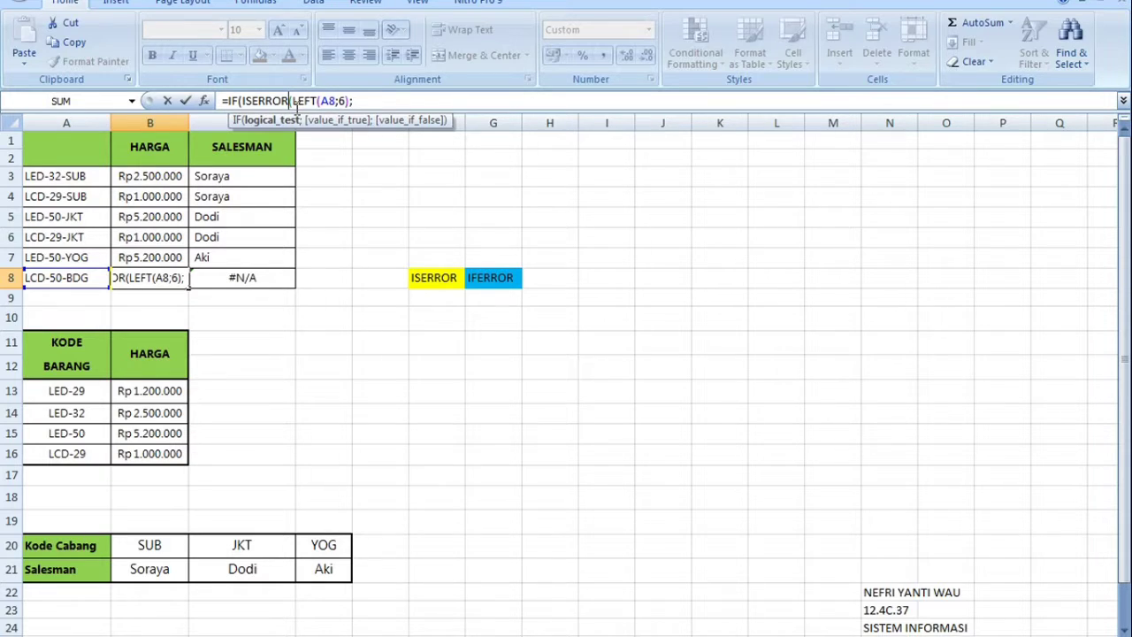
text(()
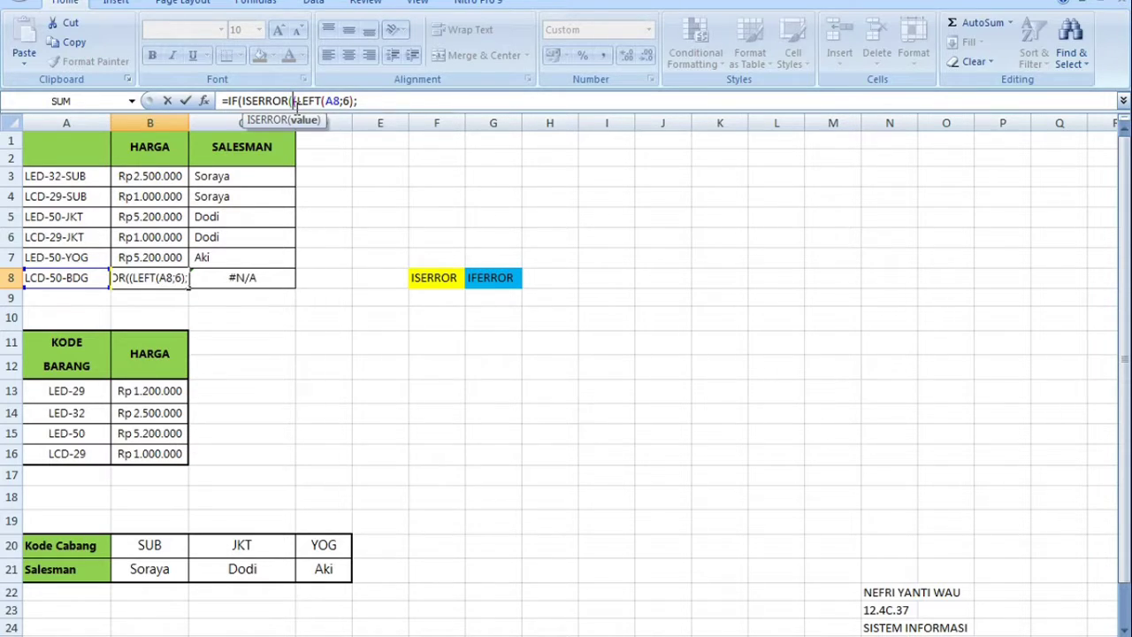
text(VLOO)
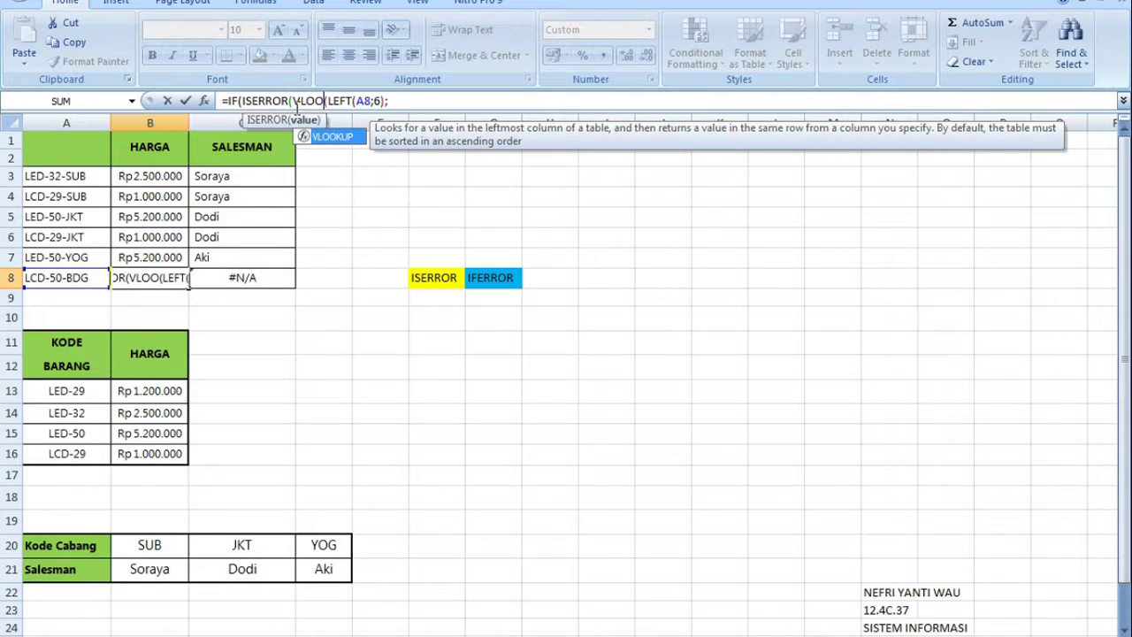
text(KUP)
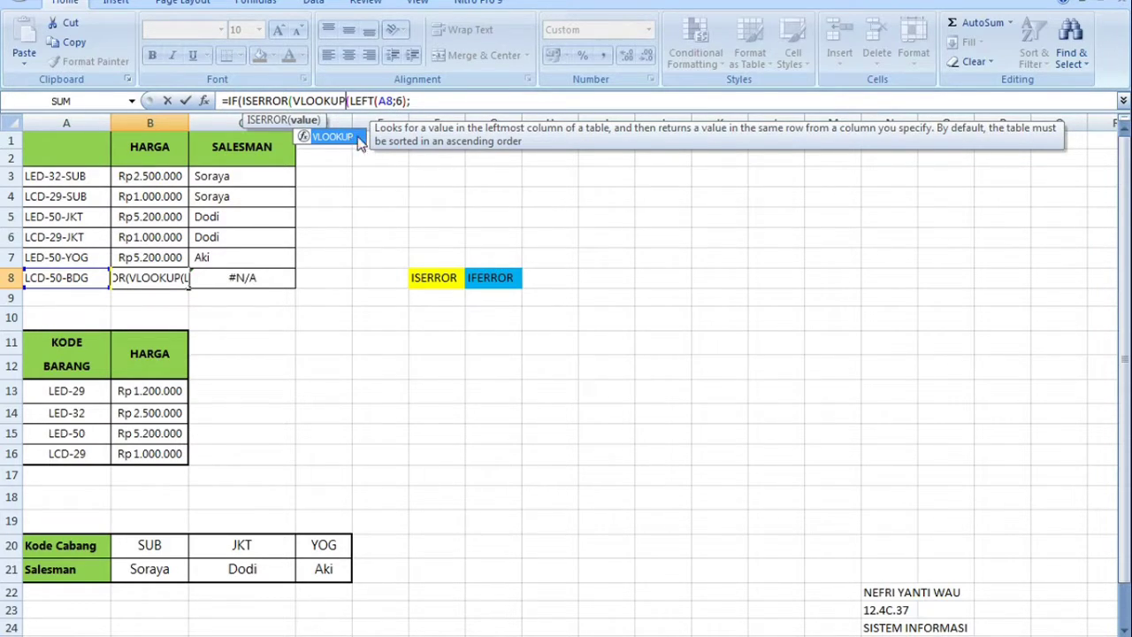
Step: Complete the nested VLOOKUP in B8 with the absolute range $A$13:$B$16, column 2 and FALSE, and close the ISERROR test
click(424, 100)
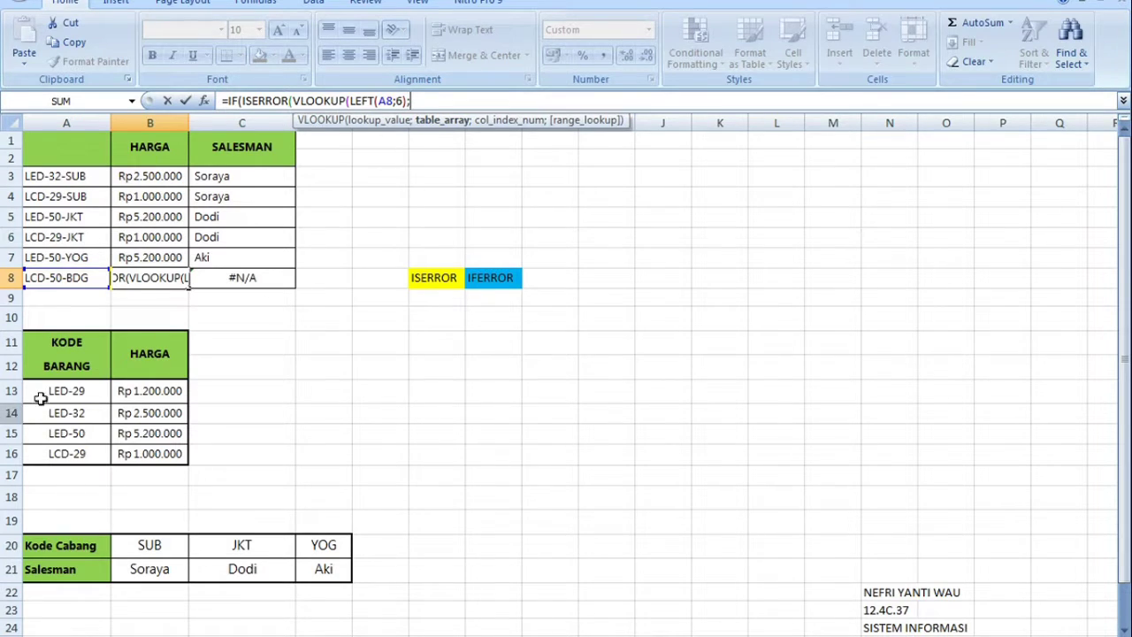
drag(58, 386, 155, 456)
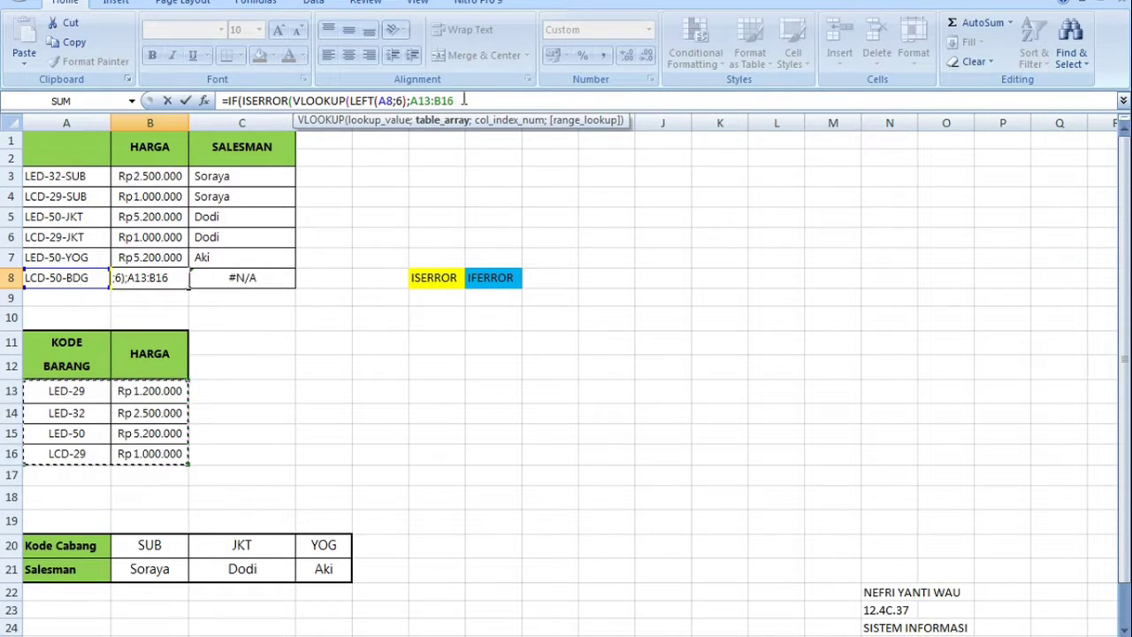
key(F4)
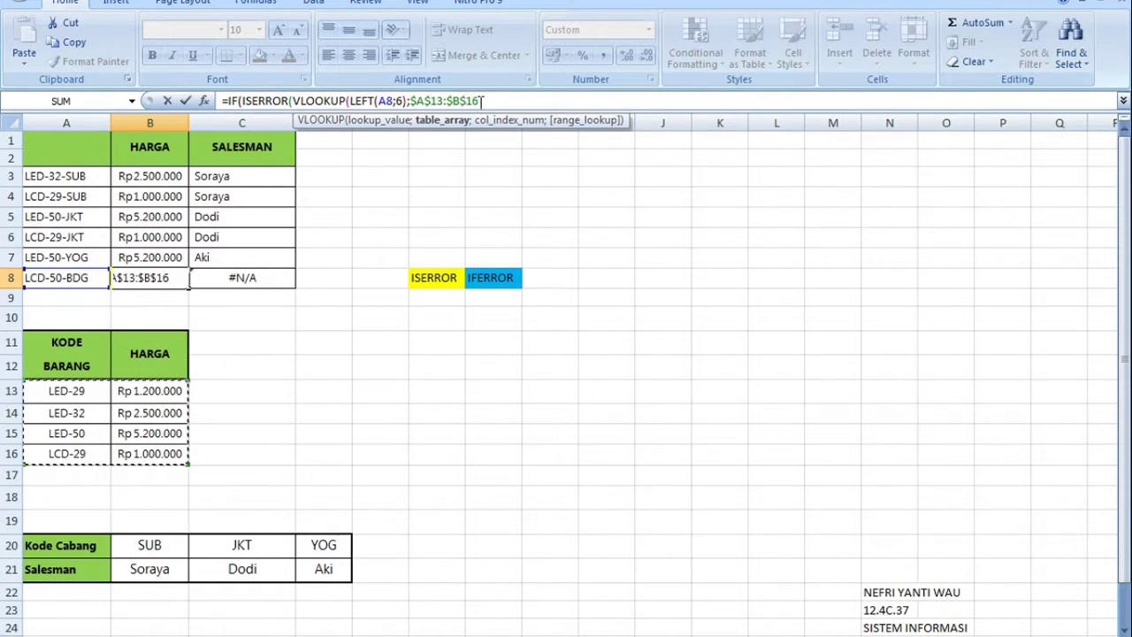
text(;)
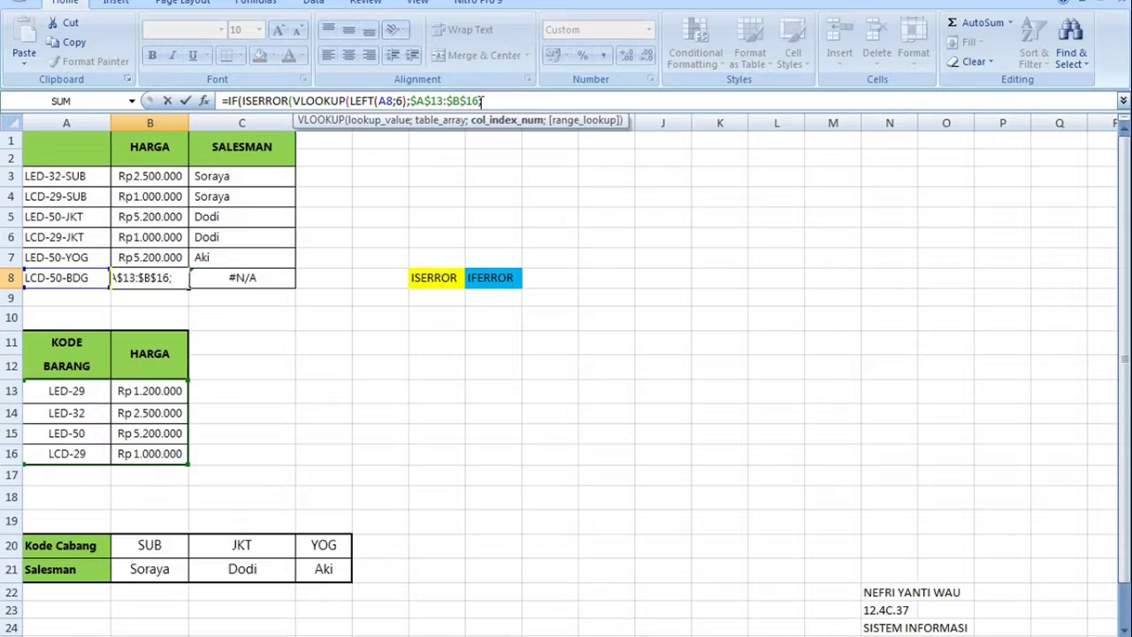
text(2;)
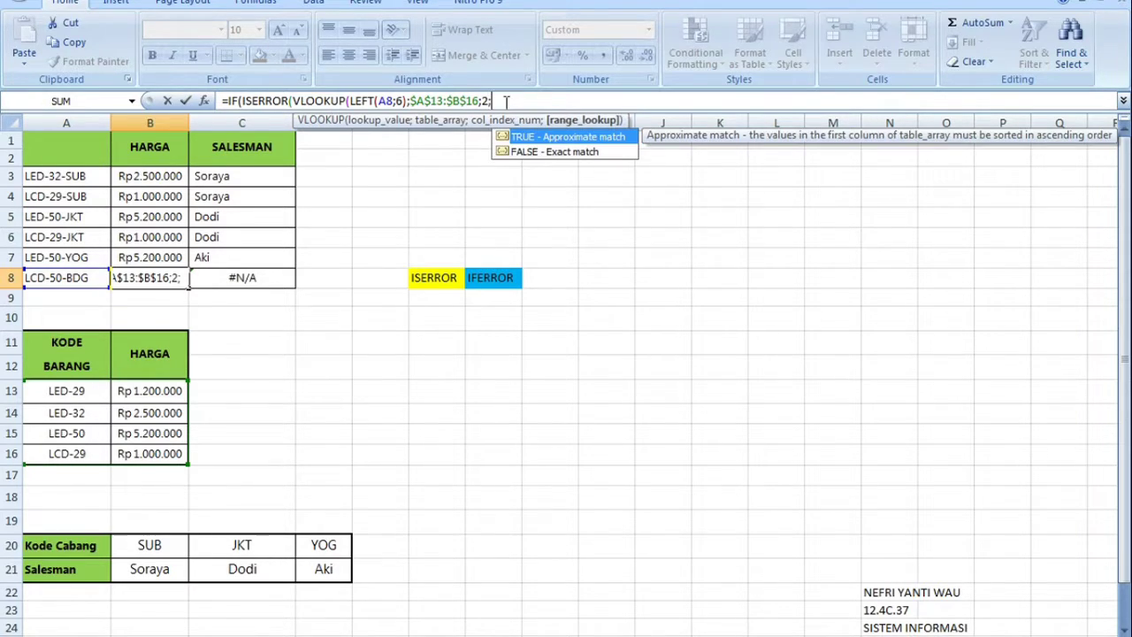
double_click(530, 152)
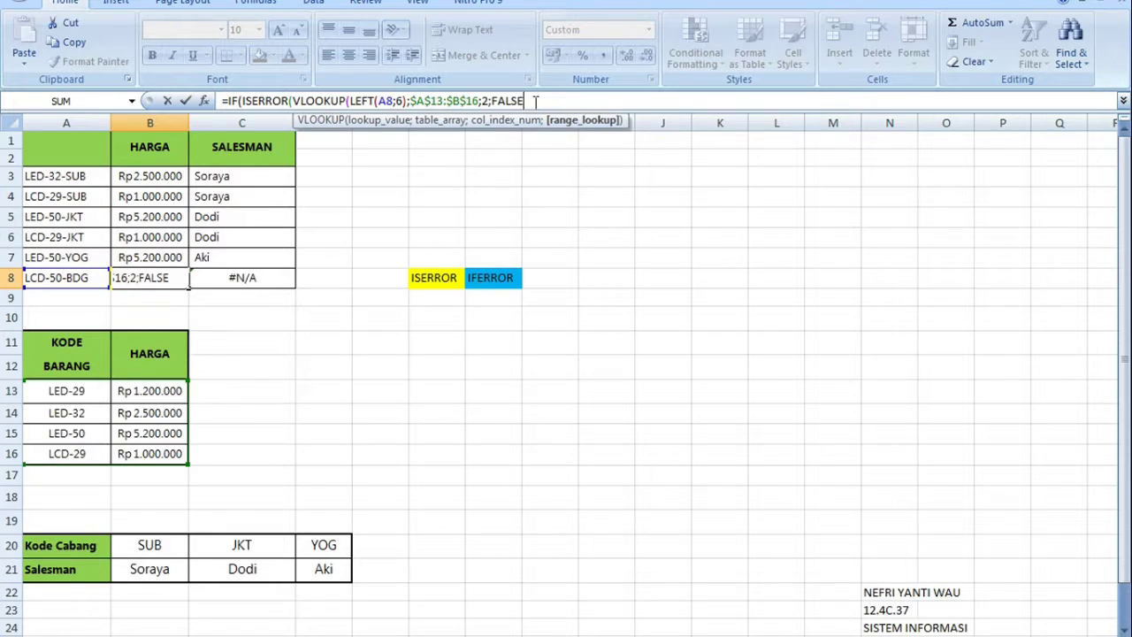
text()))
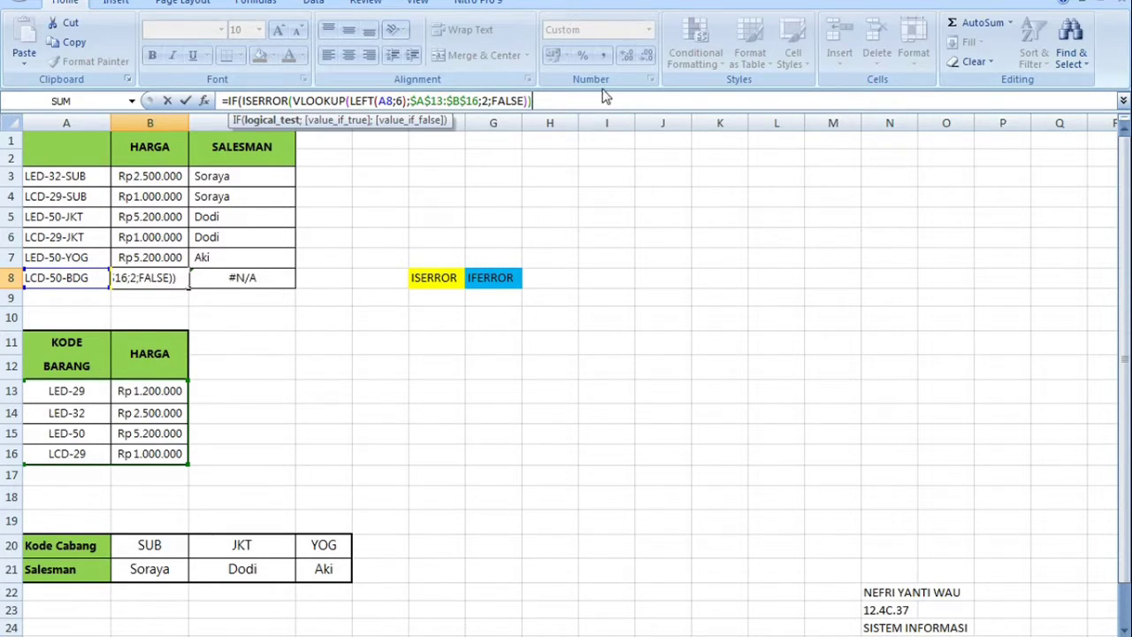
Step: Give the B8 IF formula 0 as its value if true, and start its value if false with ISERROR around a VLOOKUP
text(;)
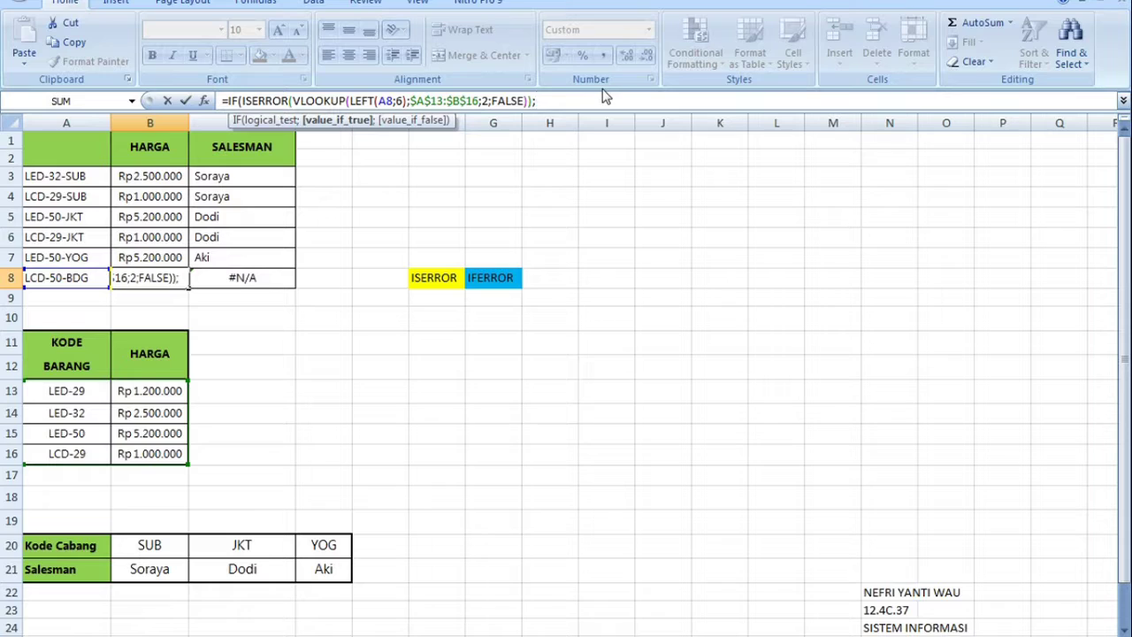
text(0;IS)
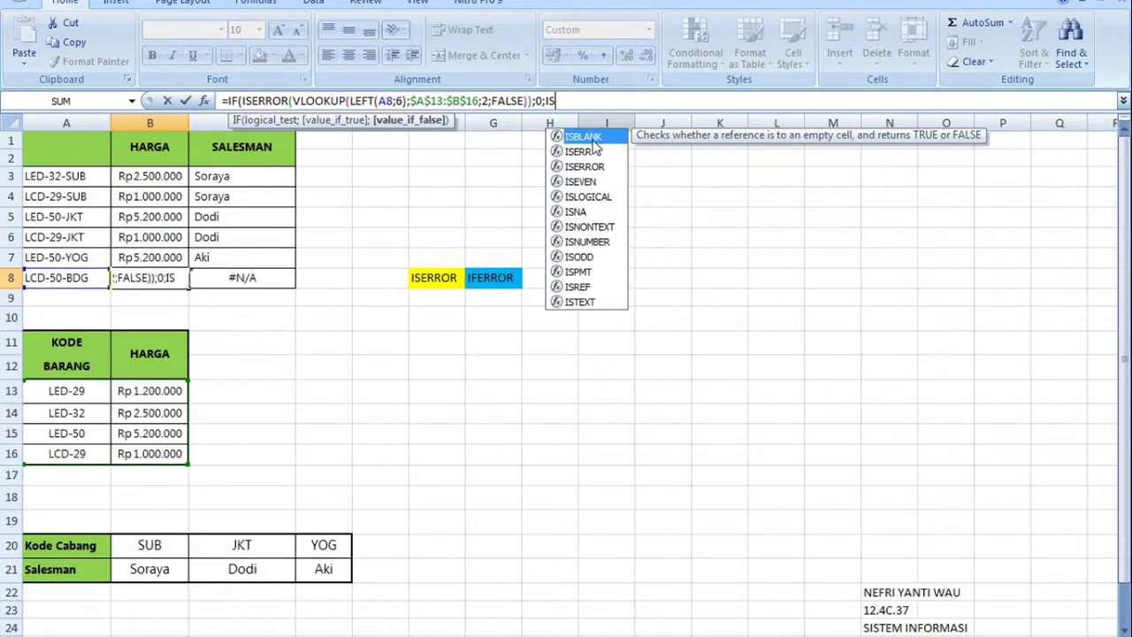
double_click(584, 166)
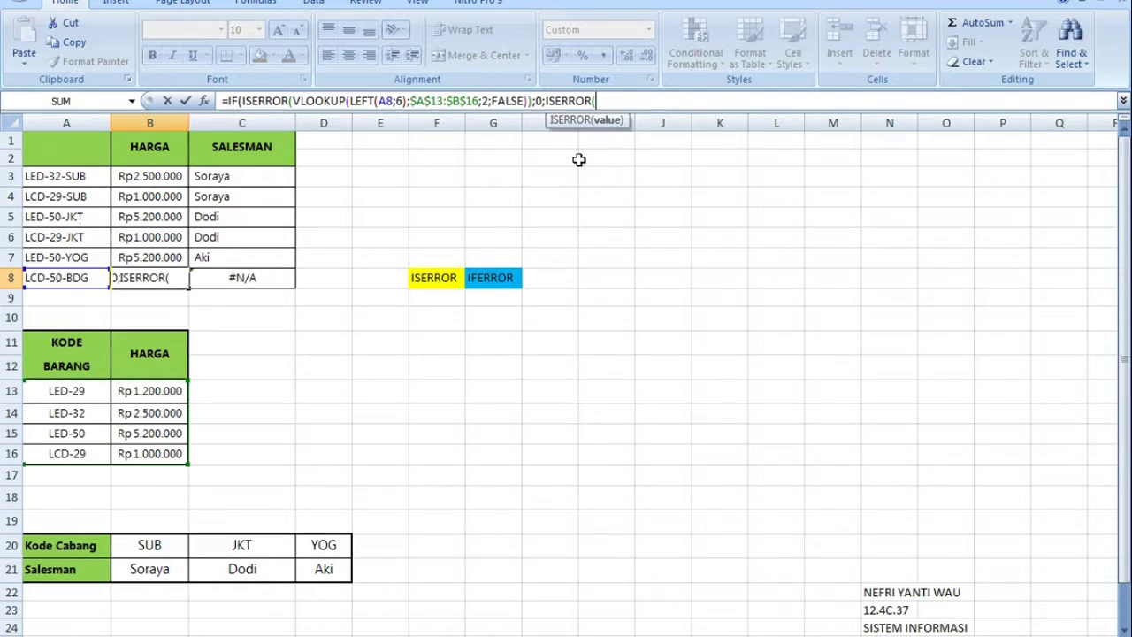
text(VLOO)
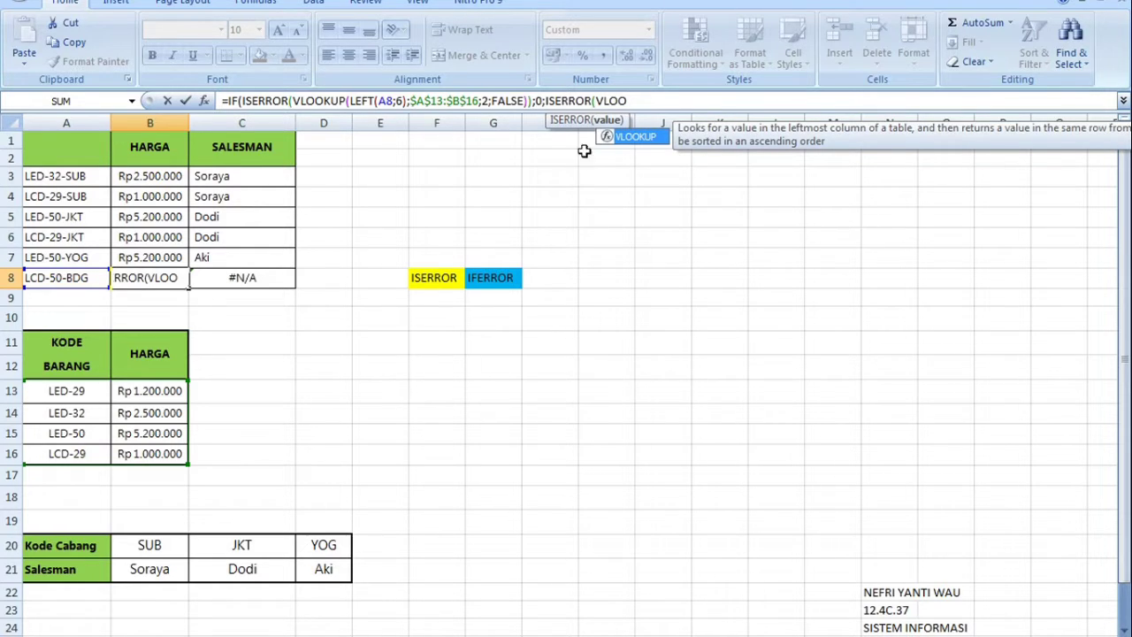
double_click(638, 137)
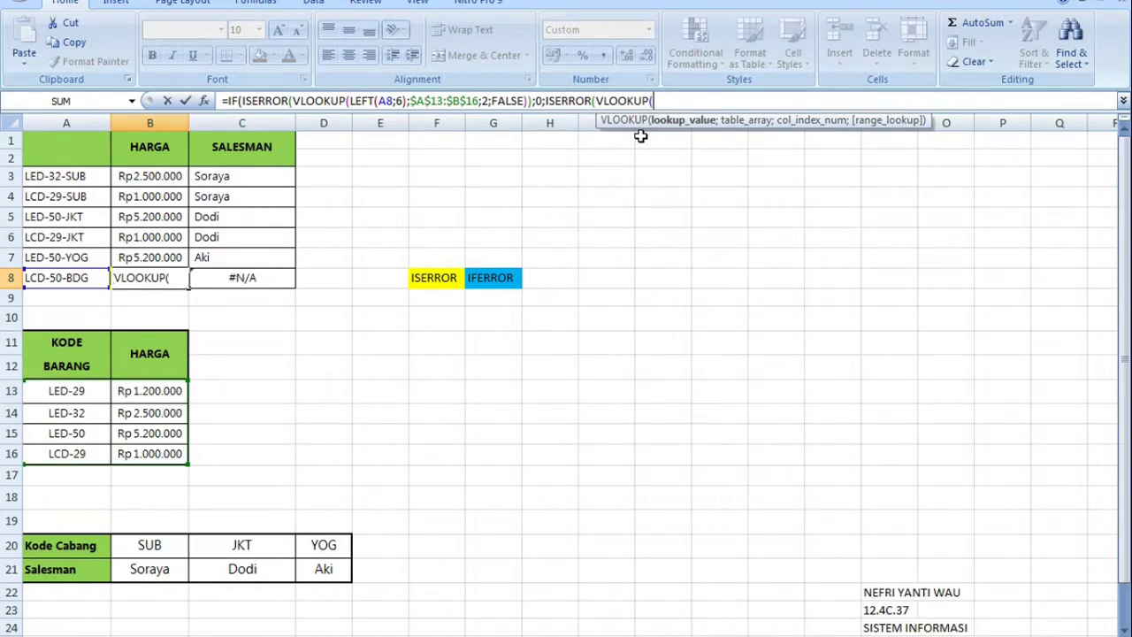
Step: Use LEFT(A8;6) as the lookup value of the second VLOOKUP in B8
text(LEFT)
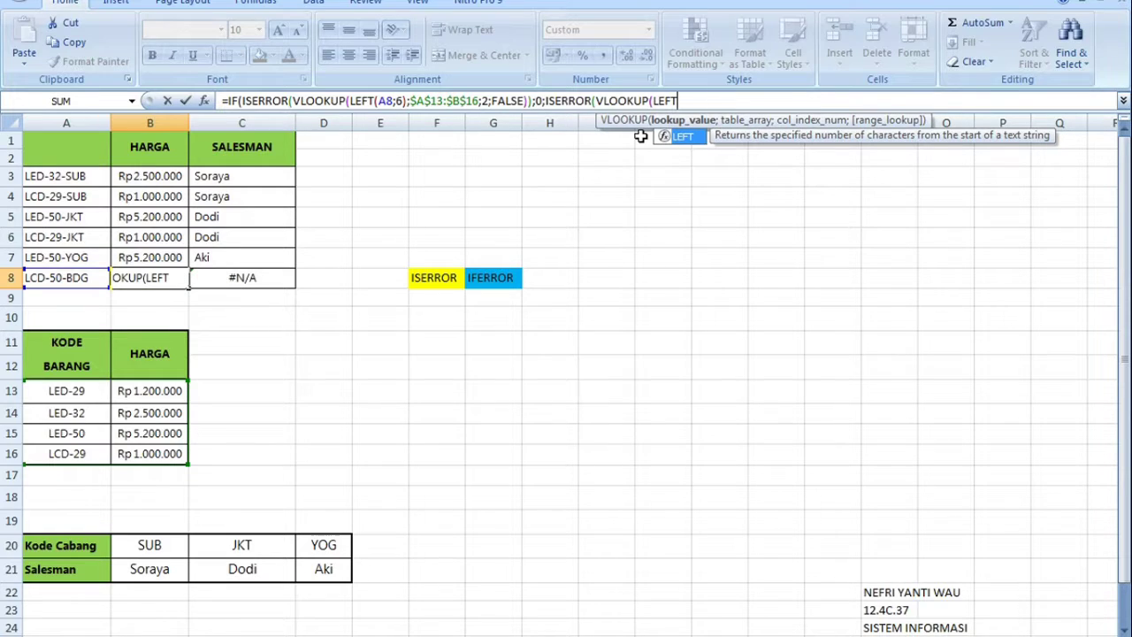
double_click(640, 135)
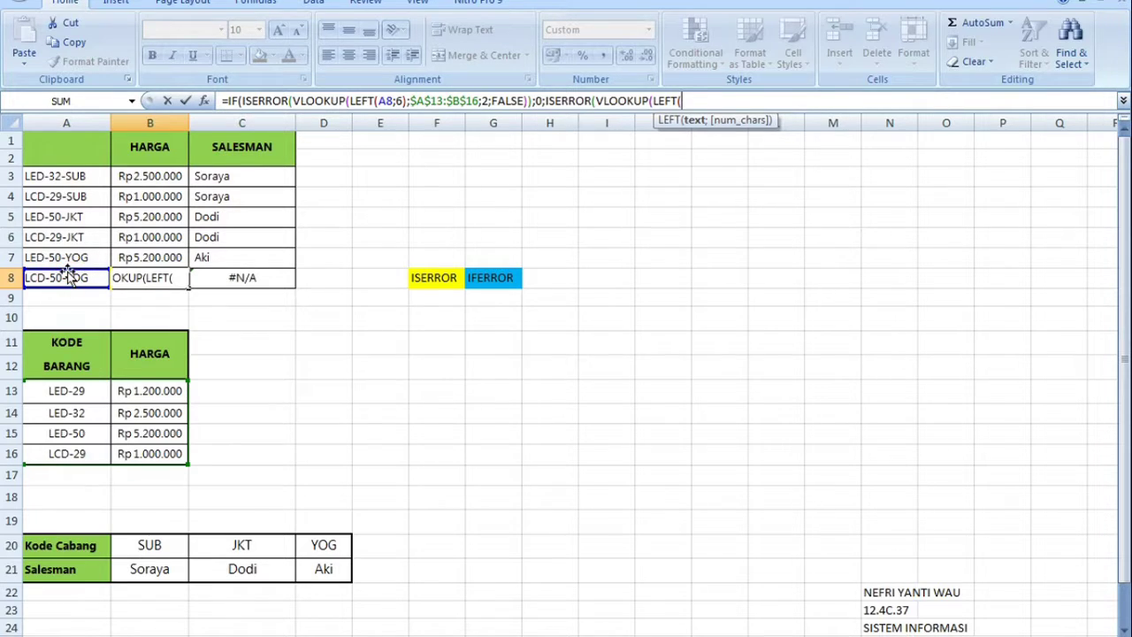
text(A8;)
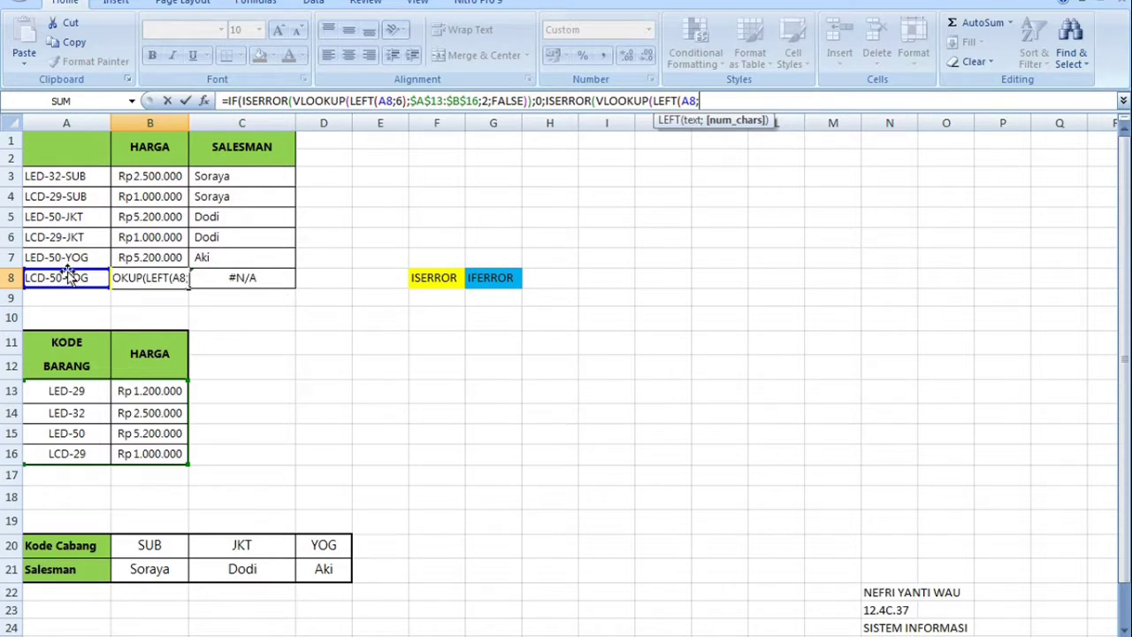
text(6)
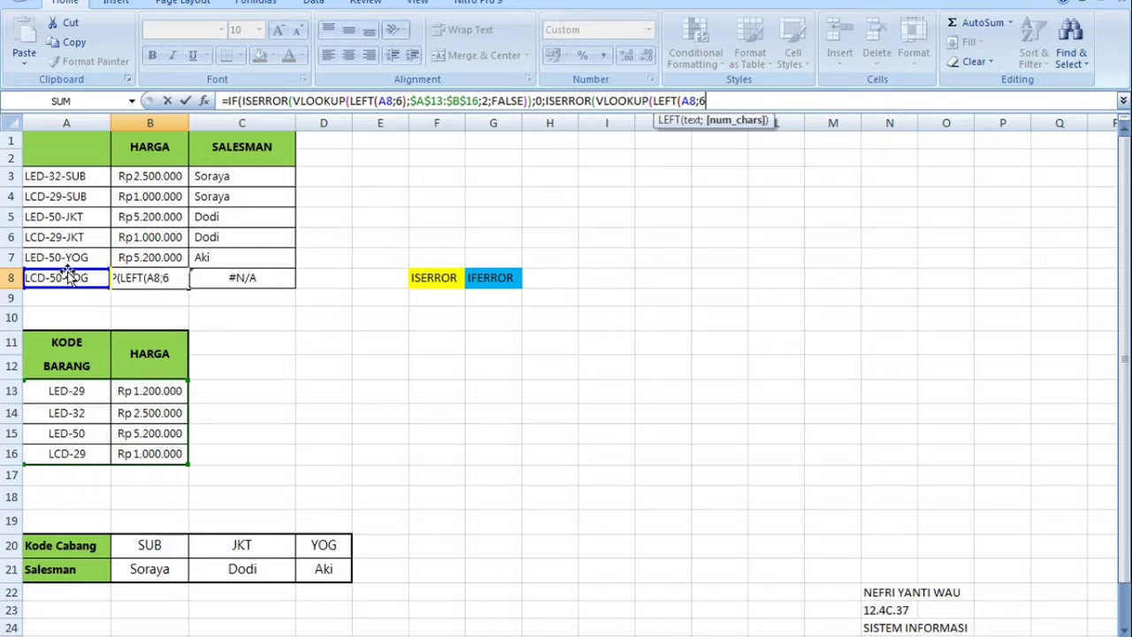
text())
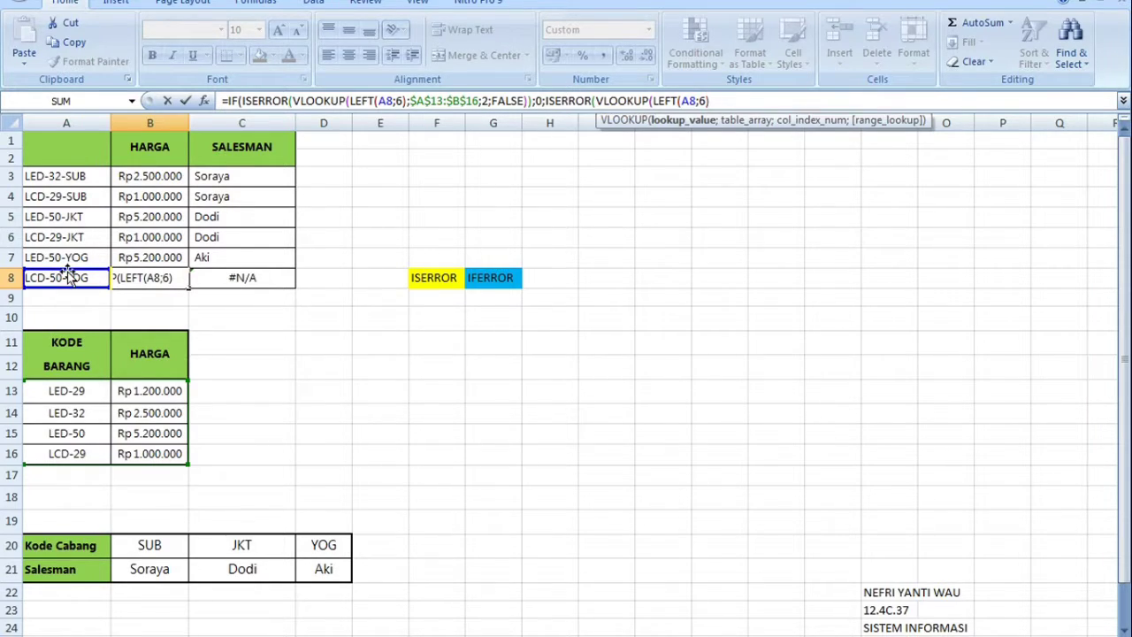
text(;)
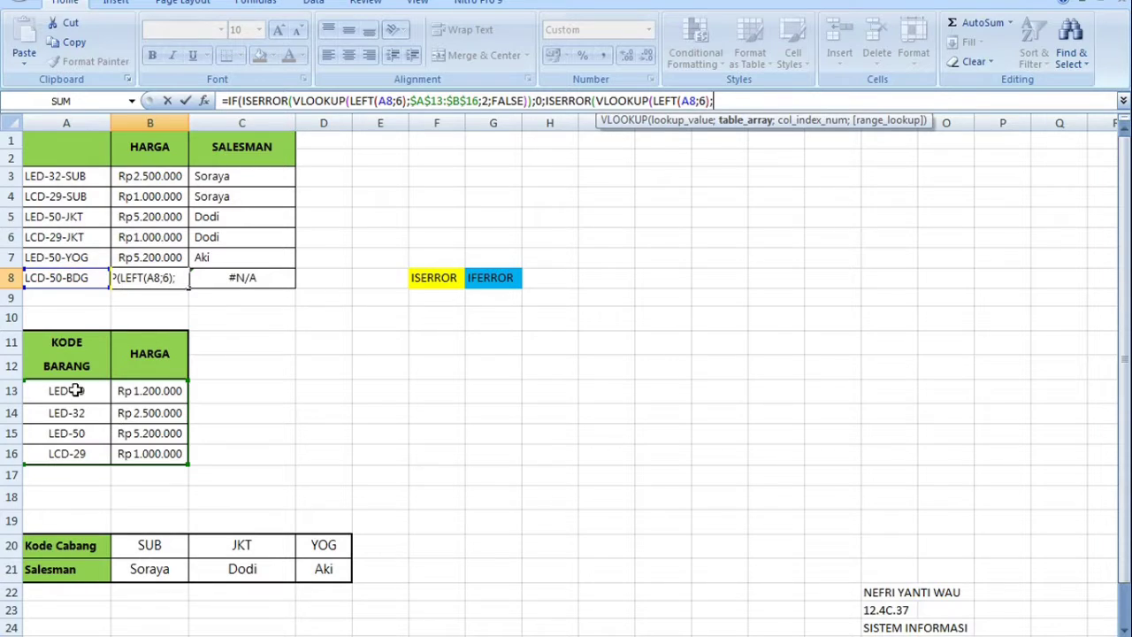
Step: Complete the second VLOOKUP in B8 with the absolute range $A$13:$B$16, column 2 and FALSE, and enter the formula
drag(75, 390, 147, 457)
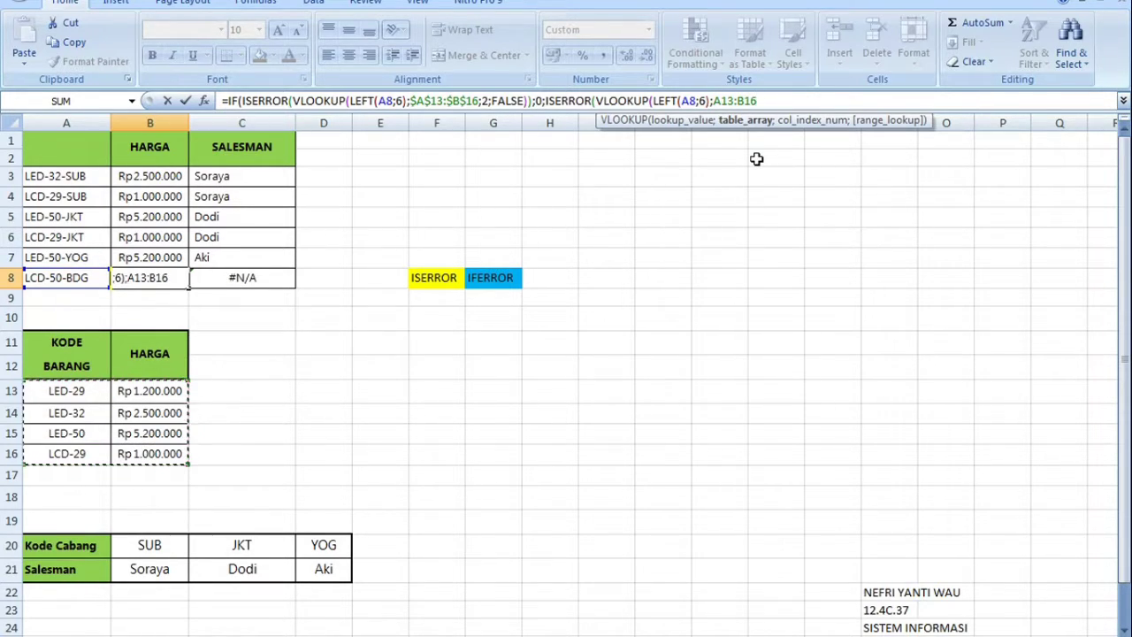
key(F4)
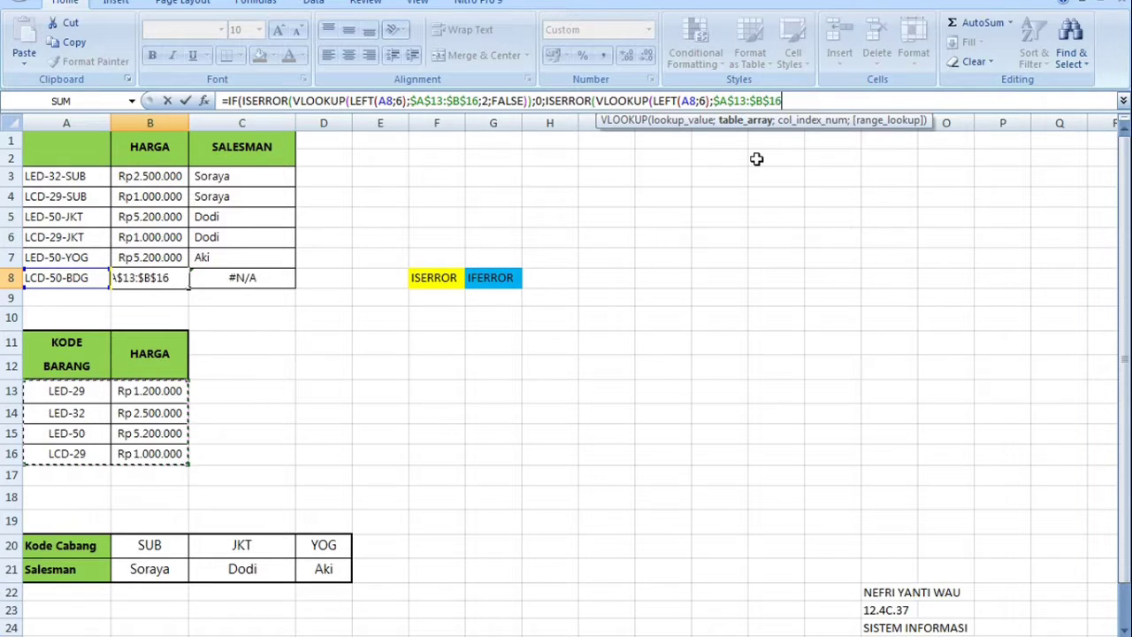
text(;)
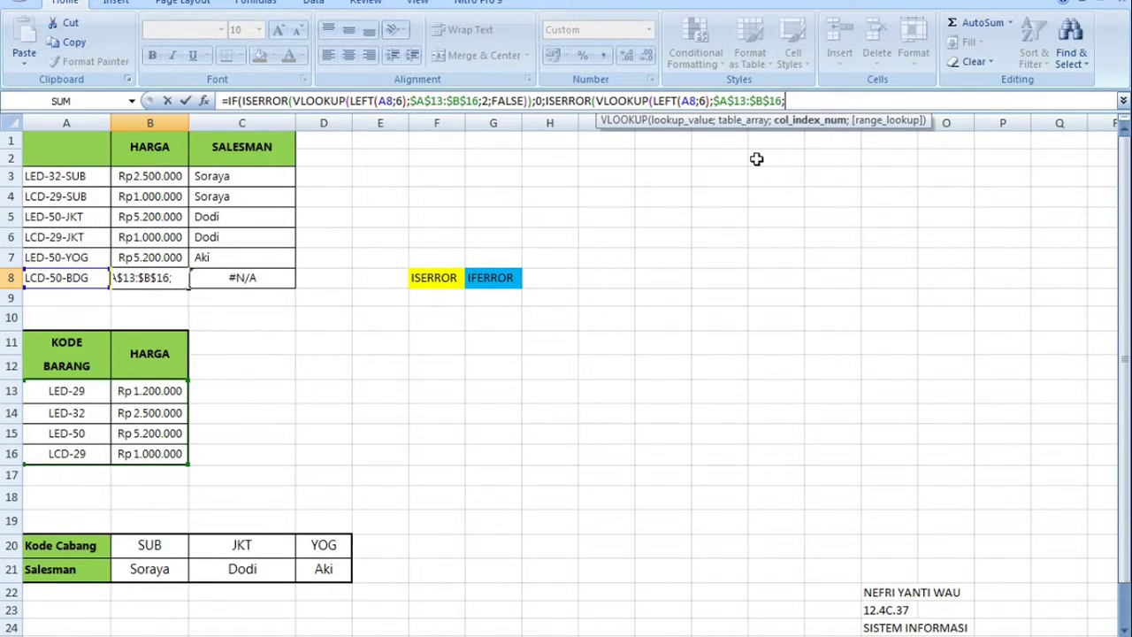
text(2;)
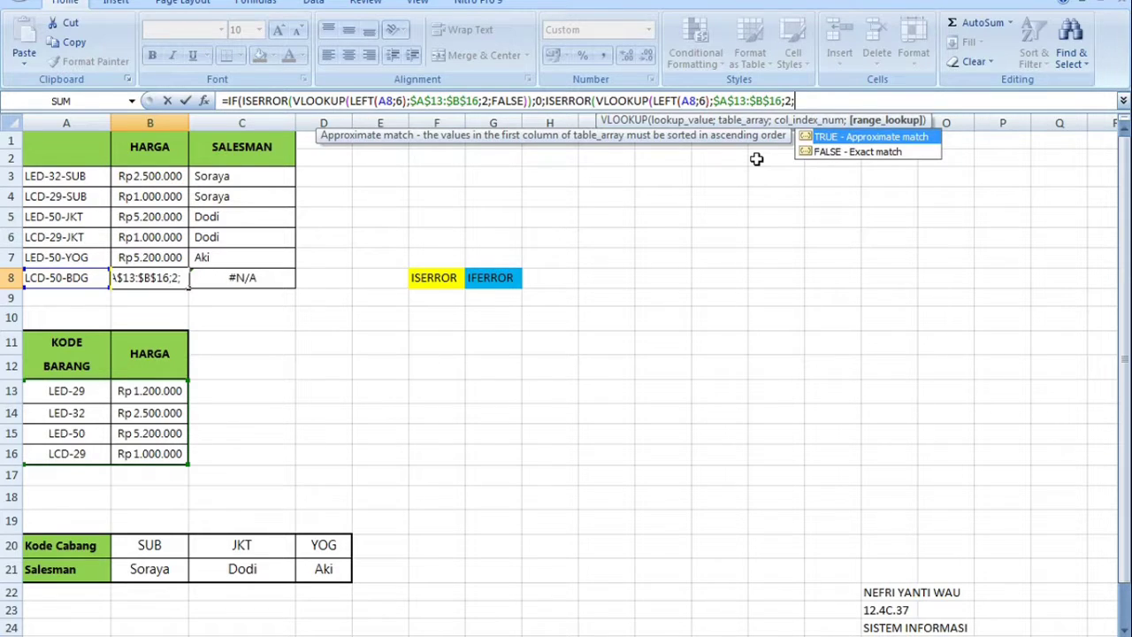
double_click(841, 151)
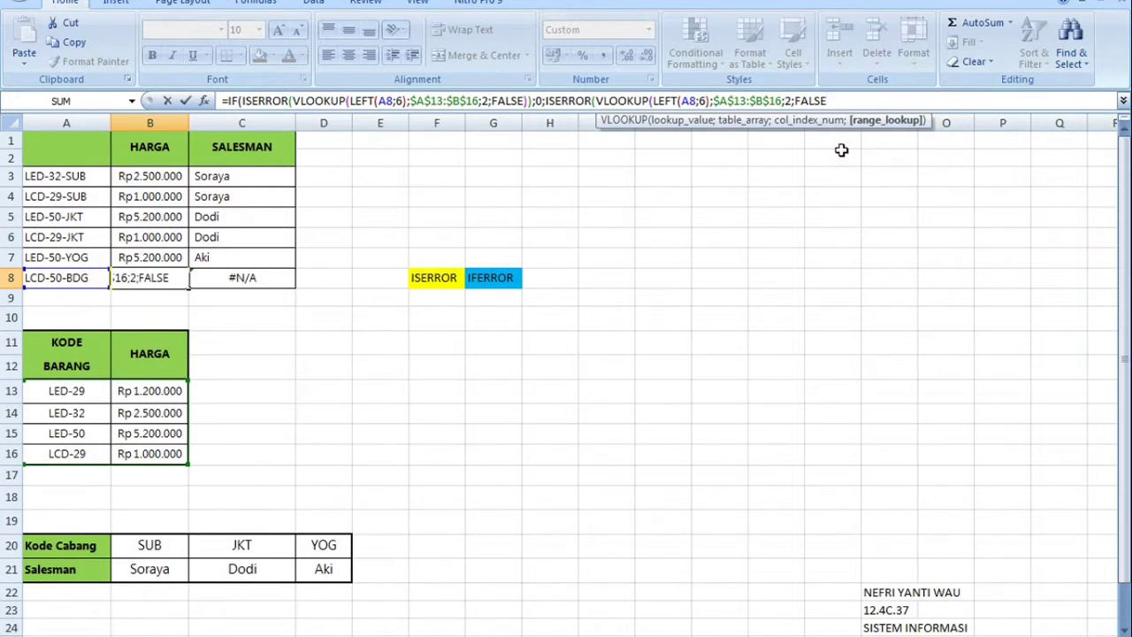
text()))
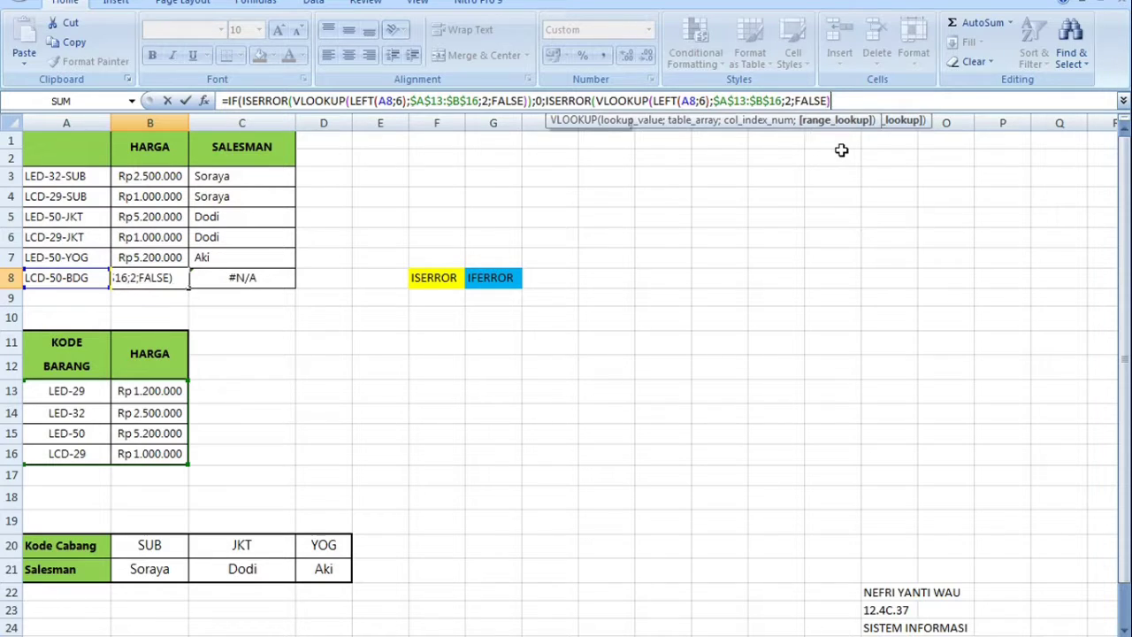
key(Return)
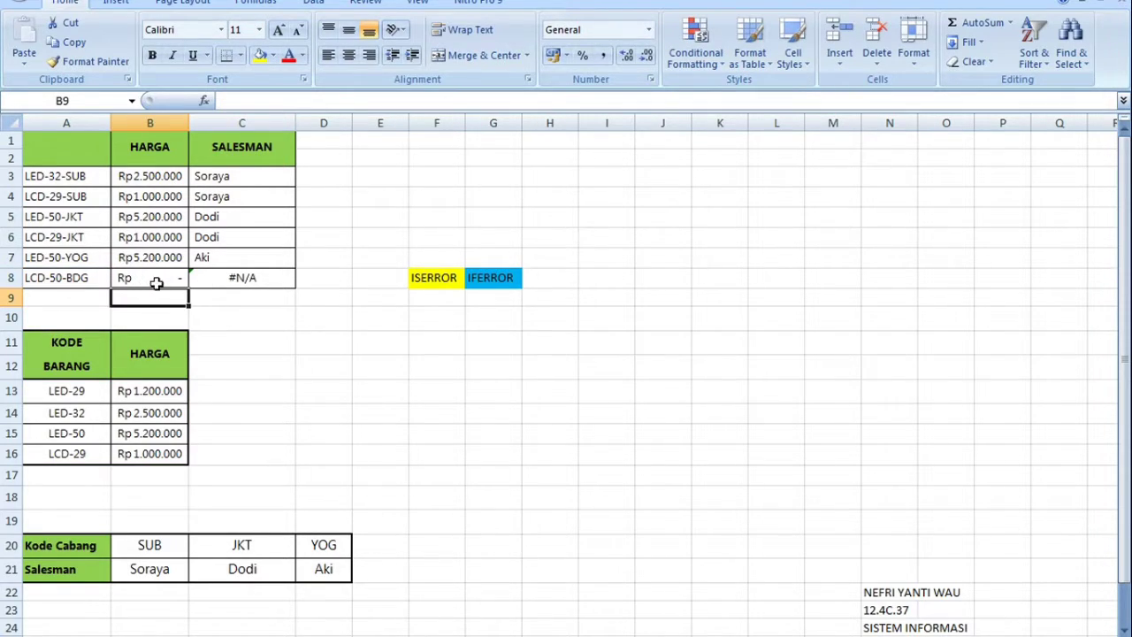
Step: Clear the HLOOKUP formula in cell C8 and start a new one with IFERROR
click(210, 278)
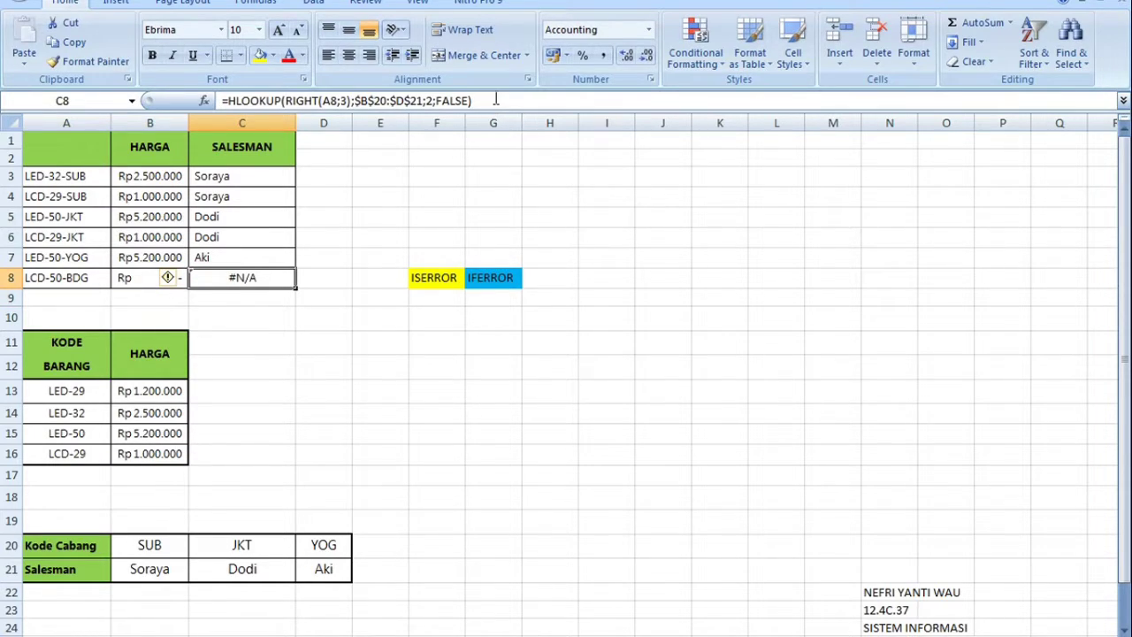
drag(495, 100, 254, 93)
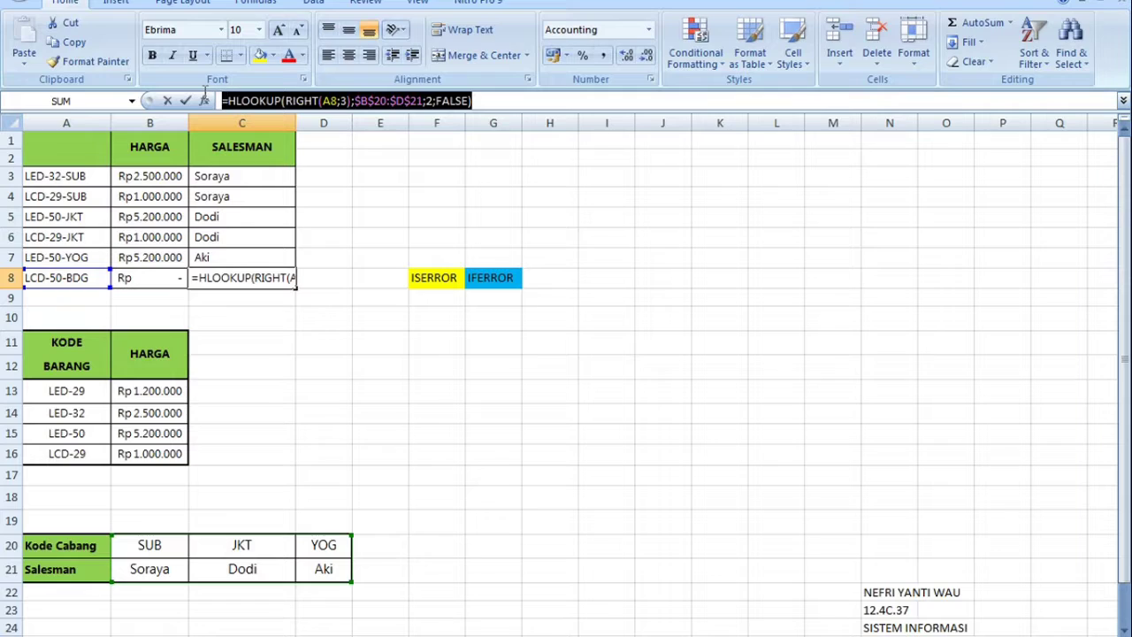
key(BackSpace)
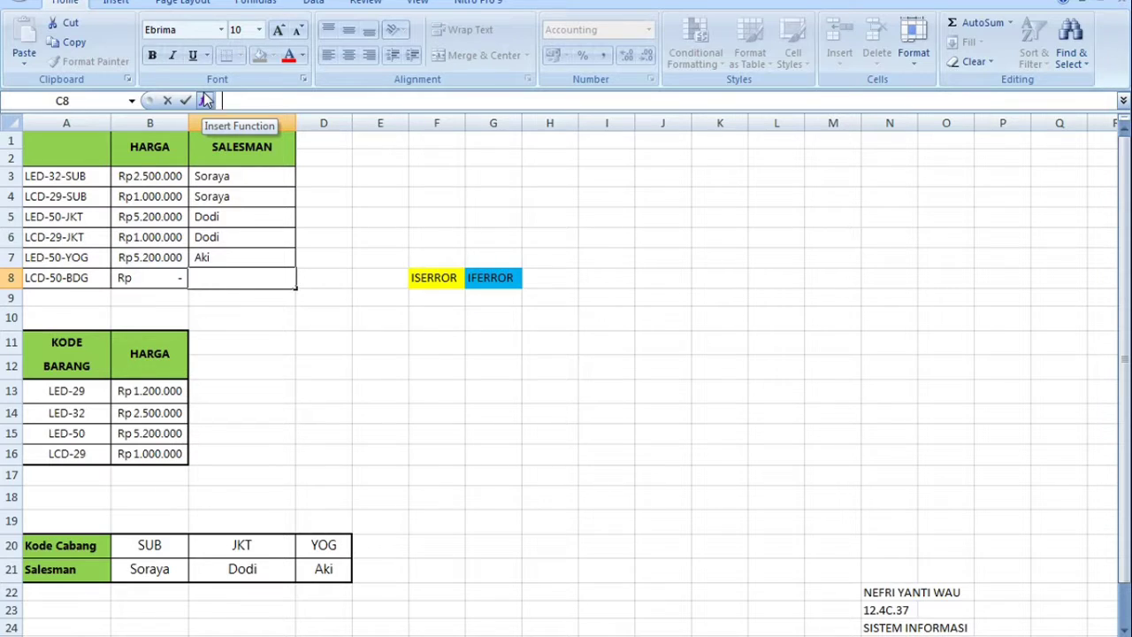
text(=)
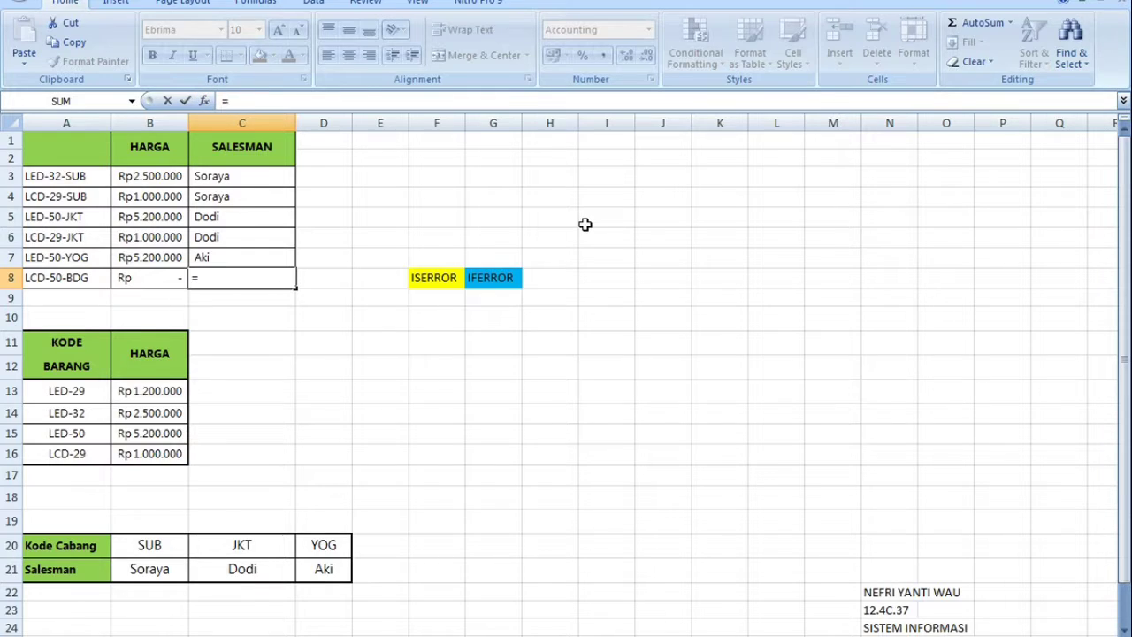
text(IF)
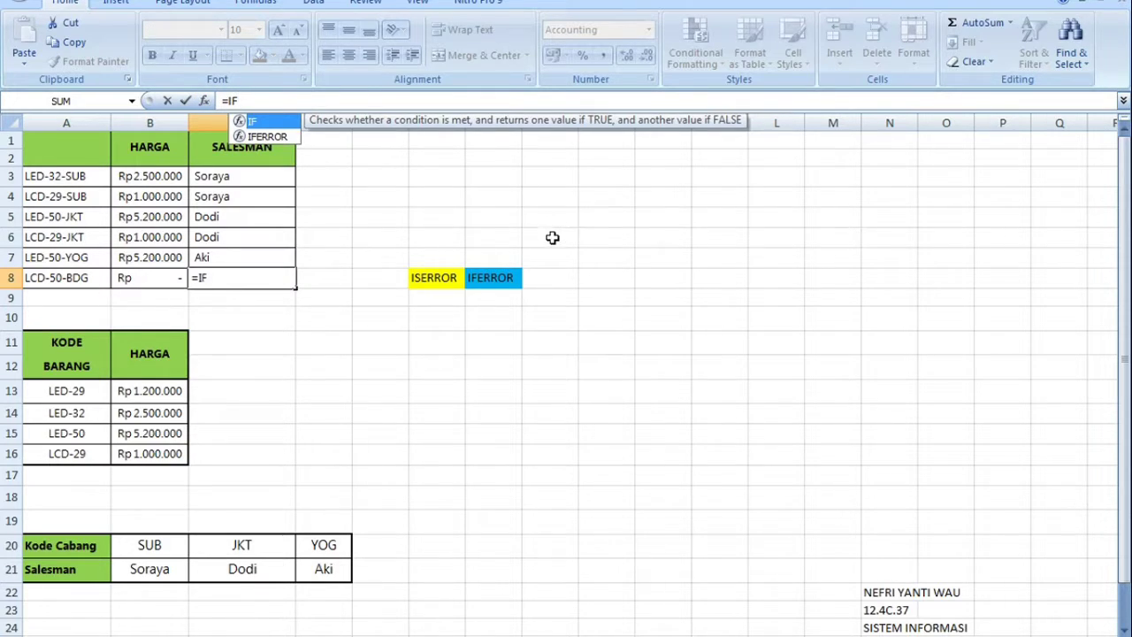
double_click(261, 137)
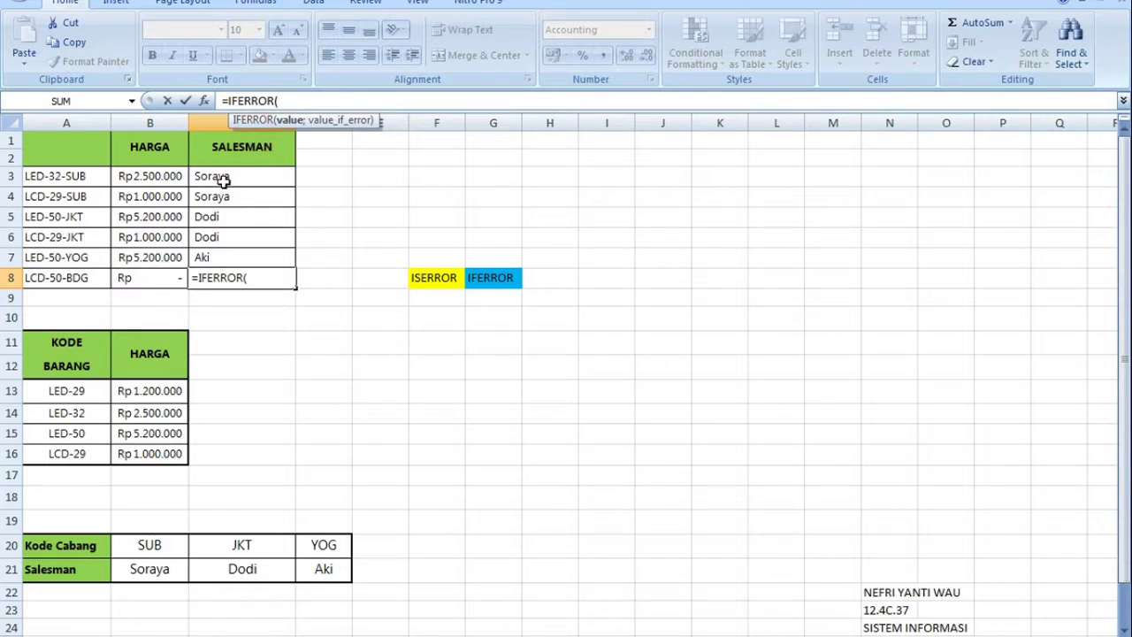
Step: Nest an HLOOKUP inside the C8 IFERROR, with RIGHT(A8;3) as its lookup value
text(HLO)
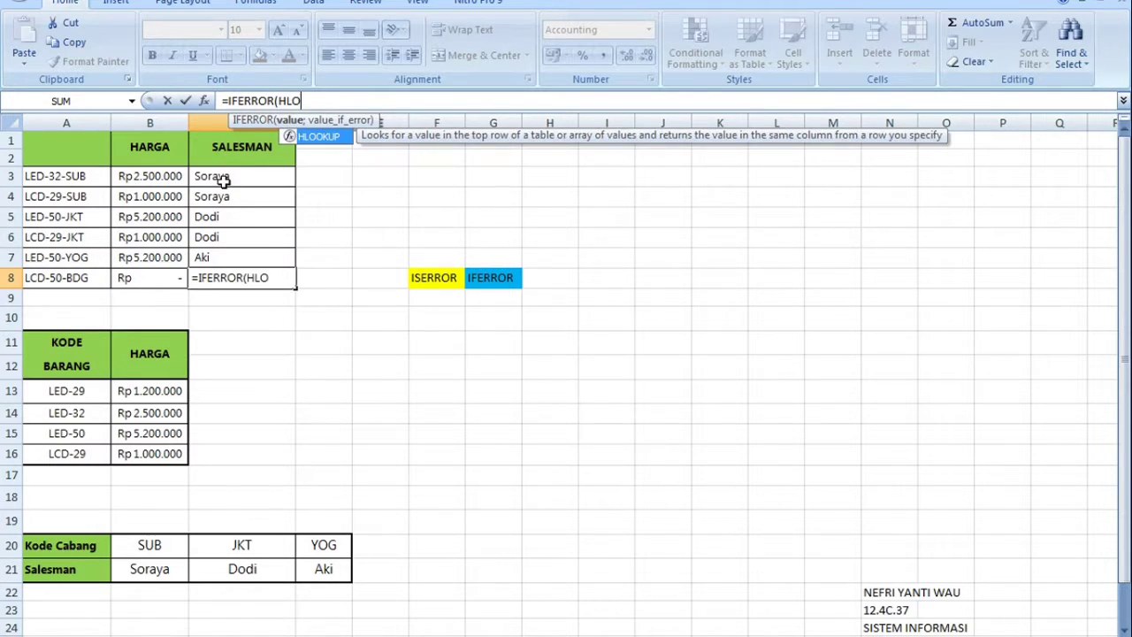
double_click(318, 138)
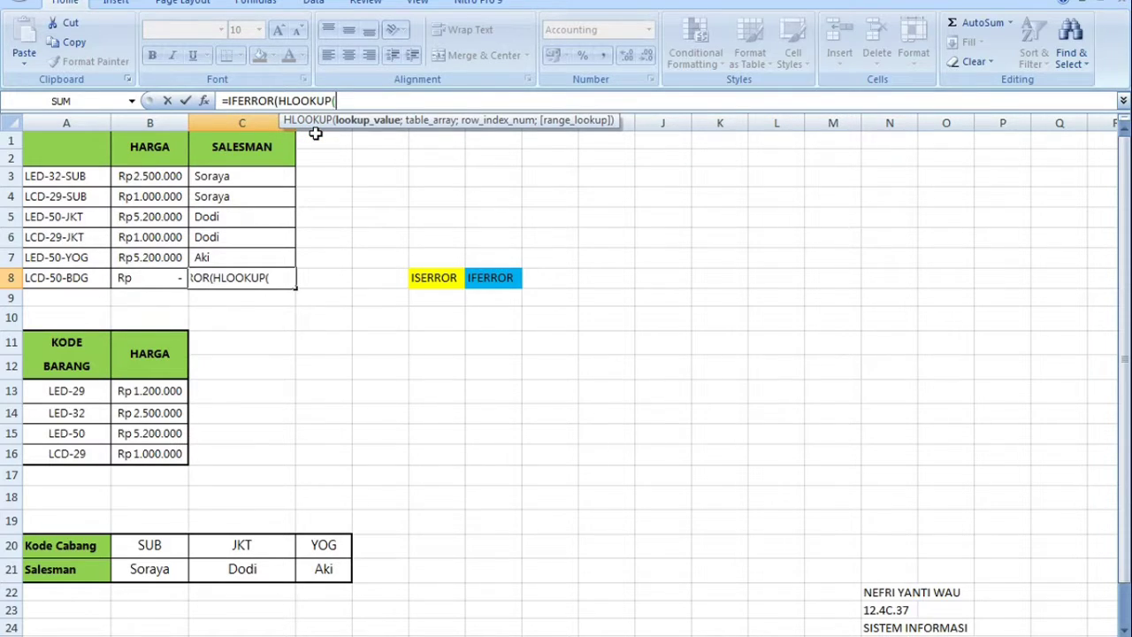
text(RIGH)
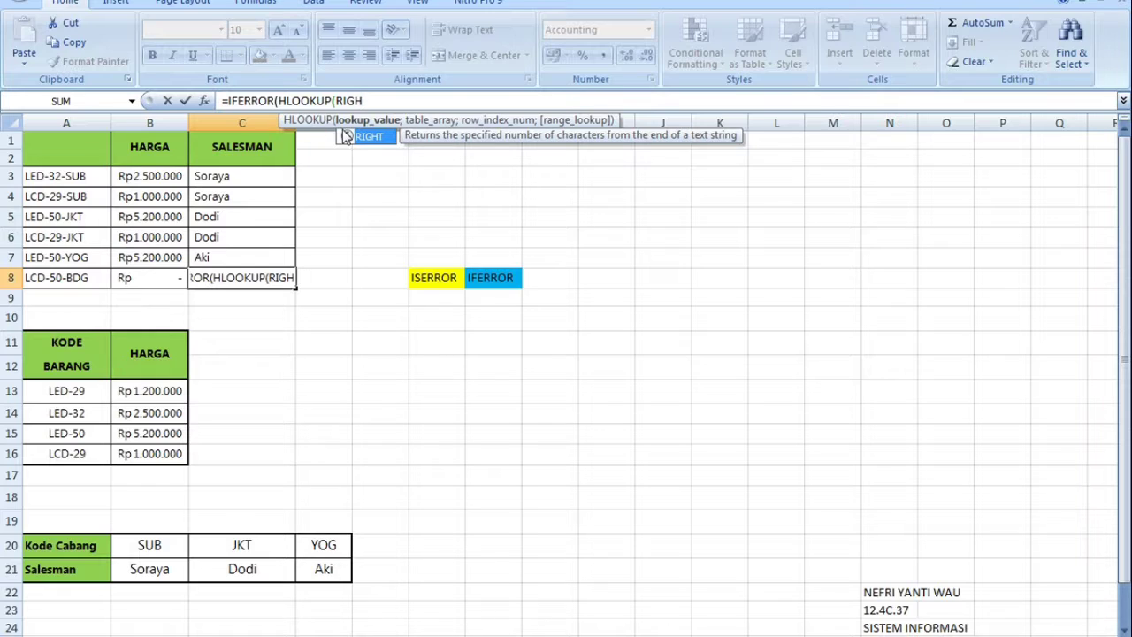
double_click(363, 135)
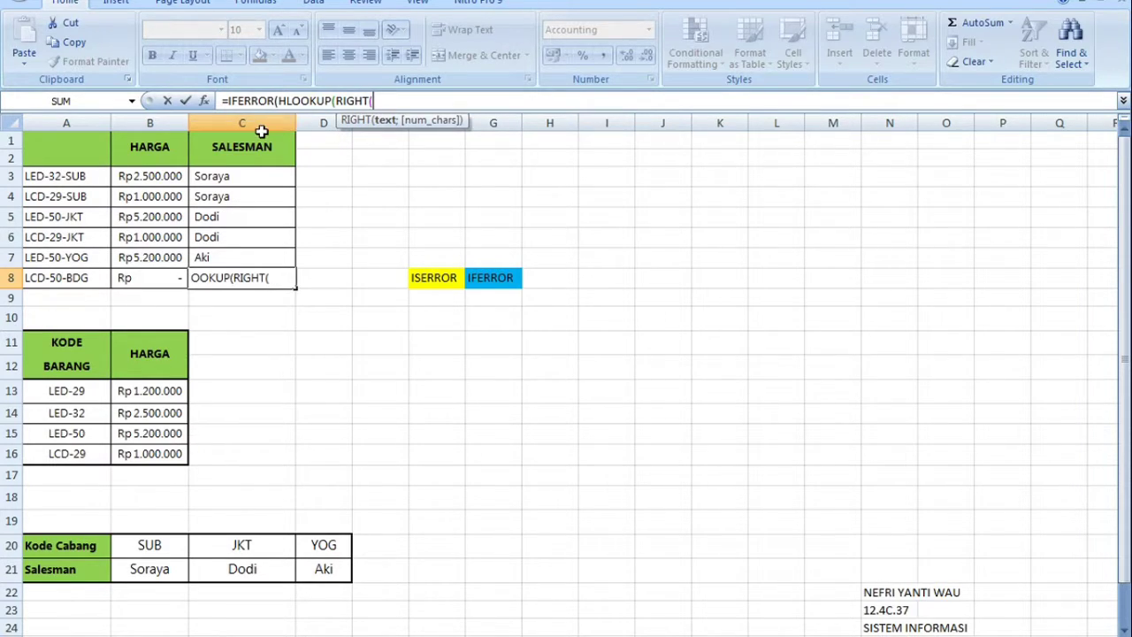
click(80, 280)
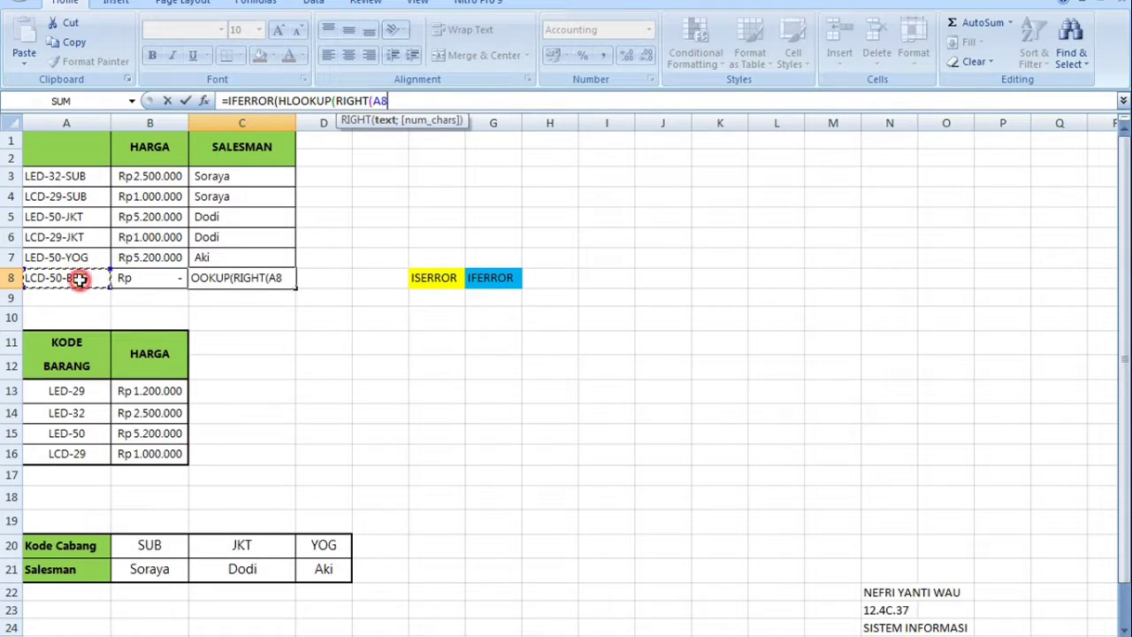
text(;)
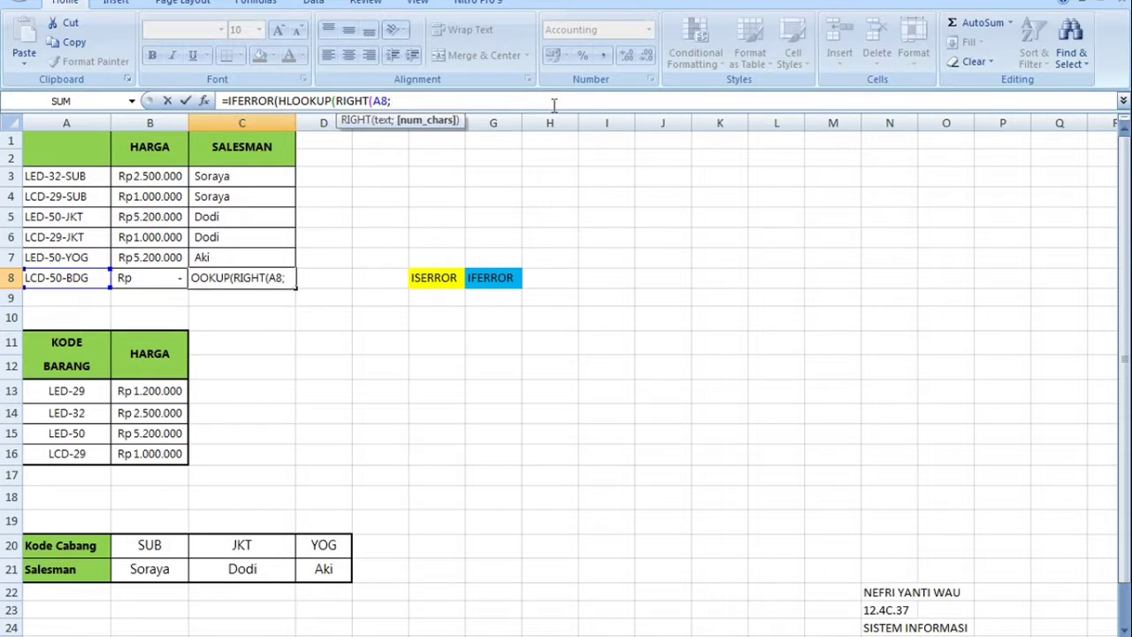
text(3);)
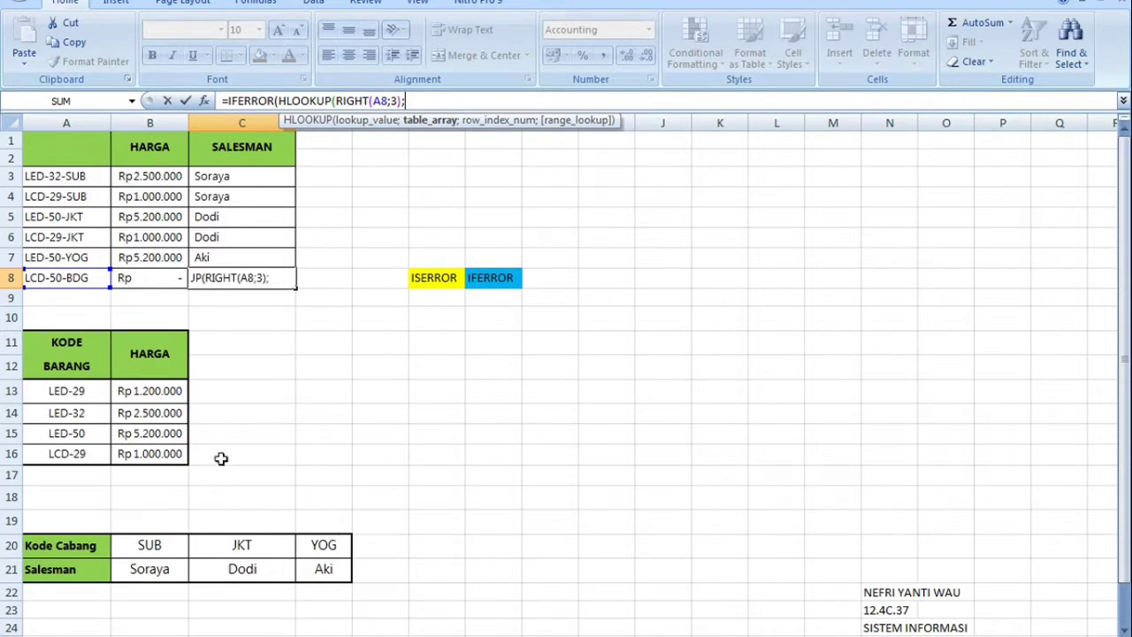
Step: Complete the HLOOKUP in C8 with the absolute range $B$20:$D$21, row index 2 and FALSE for an exact match
drag(152, 542, 324, 571)
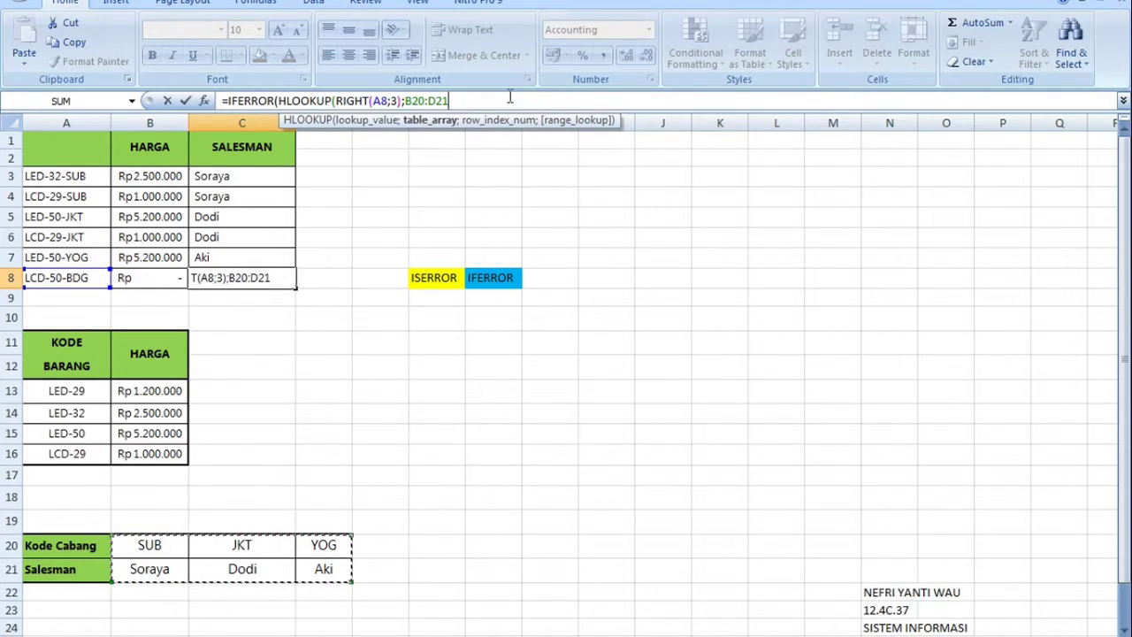
key(F4)
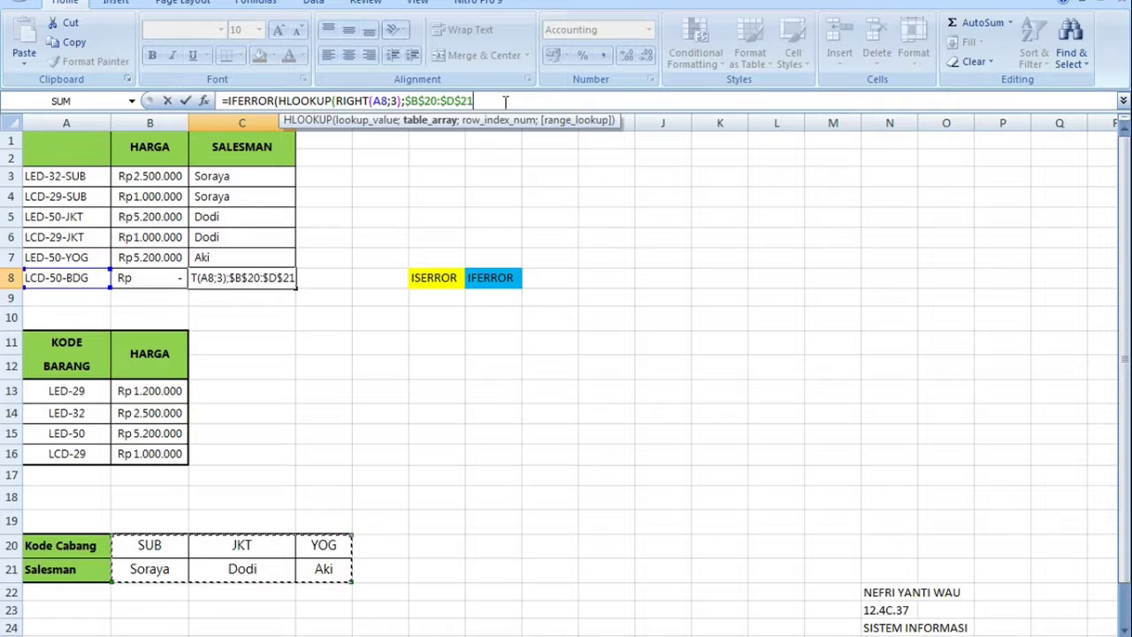
text(;)
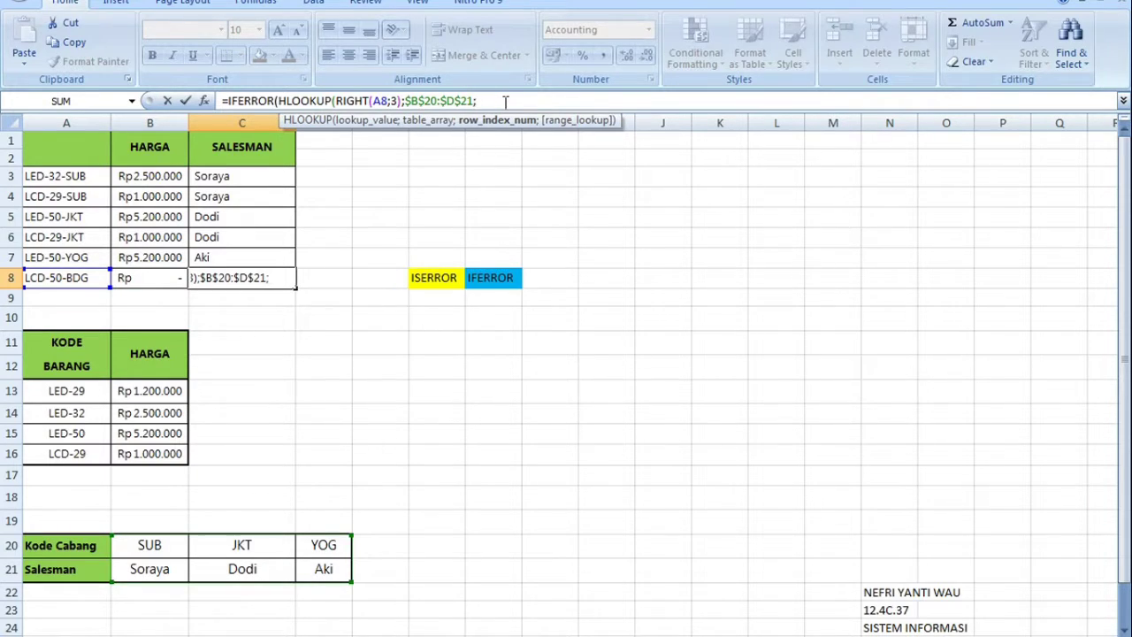
text(2;)
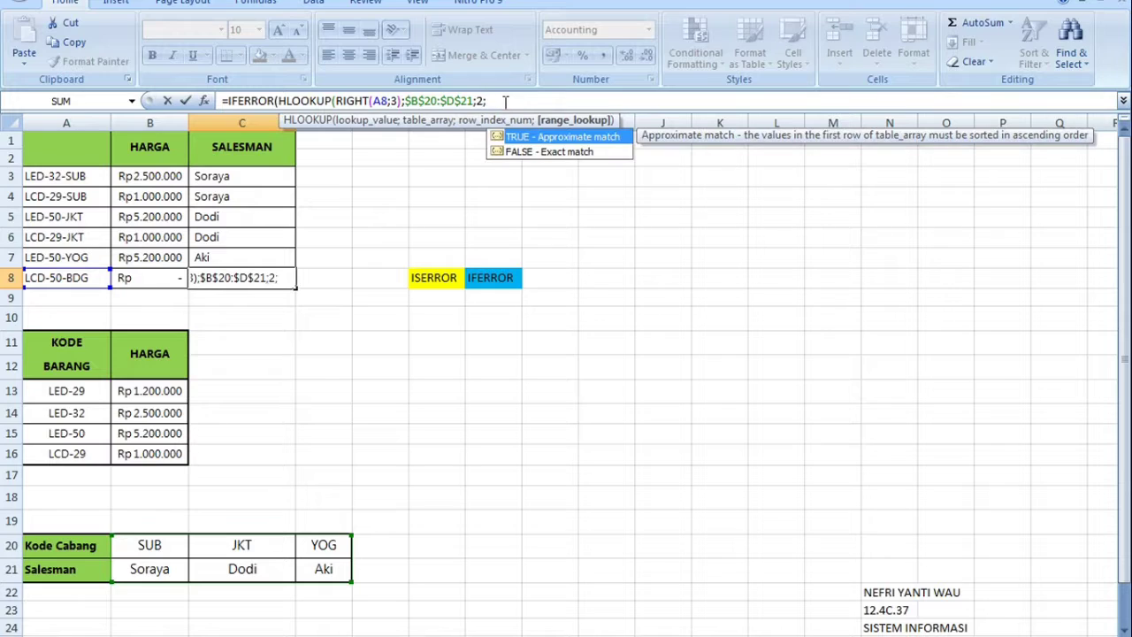
double_click(530, 152)
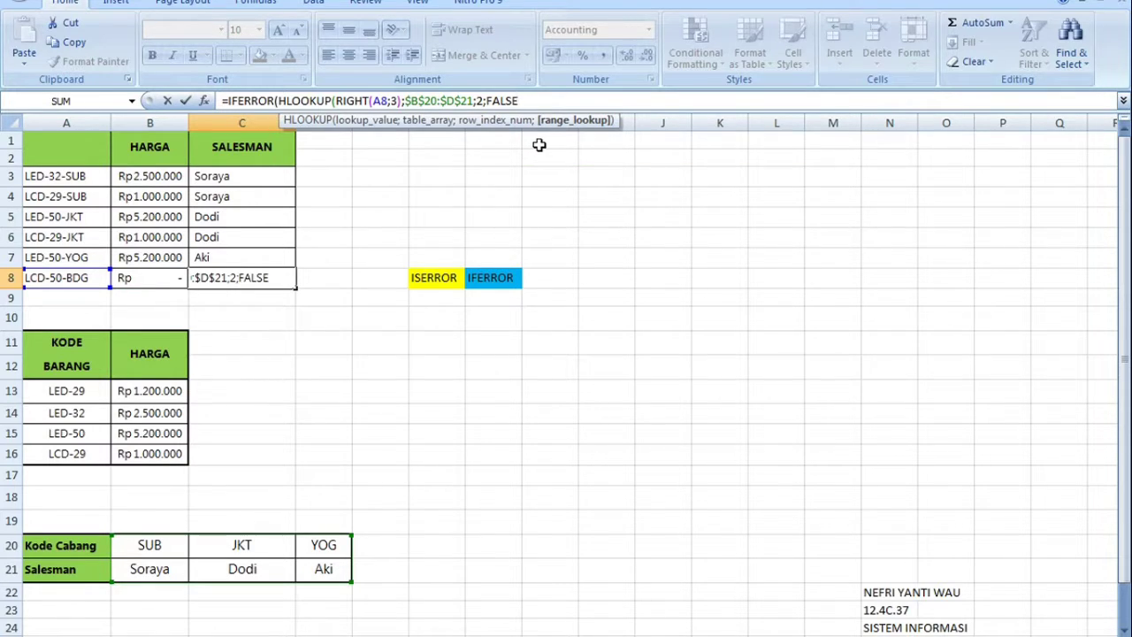
text())
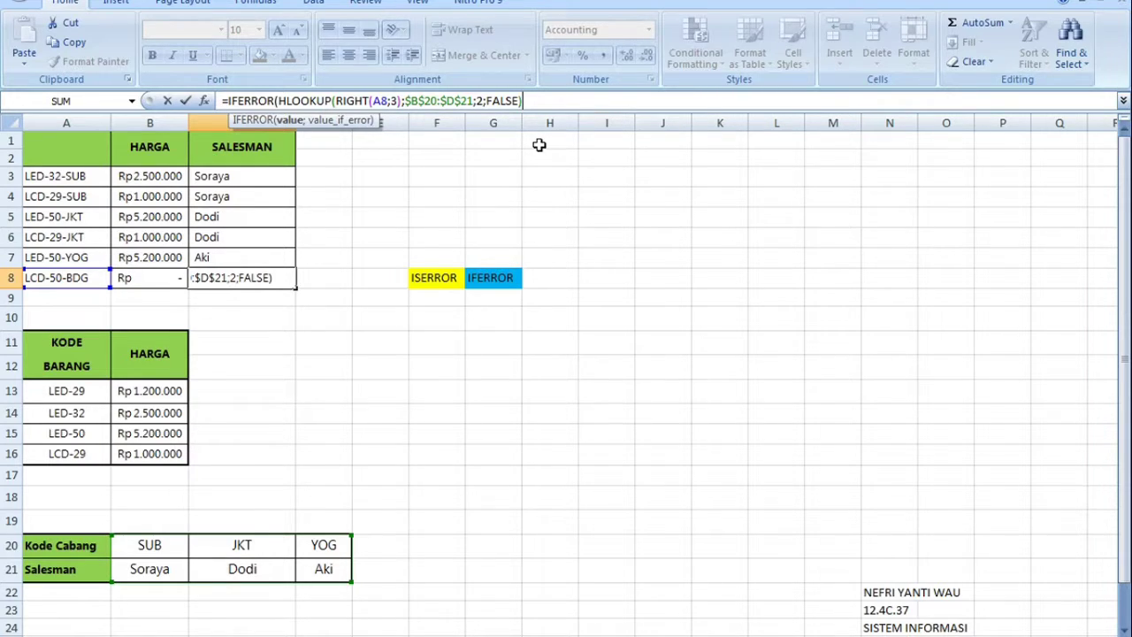
Step: Set "TIDAK ADA" as the value_if_error of the IFERROR in C8 and enter the formula
text(;)
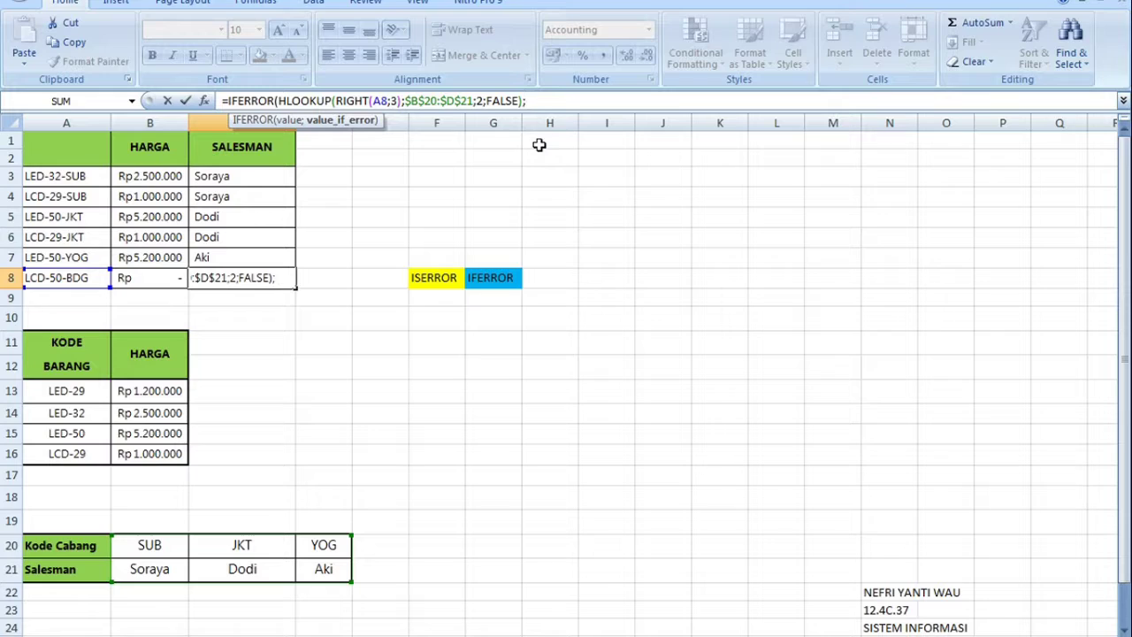
text("TIDAK)
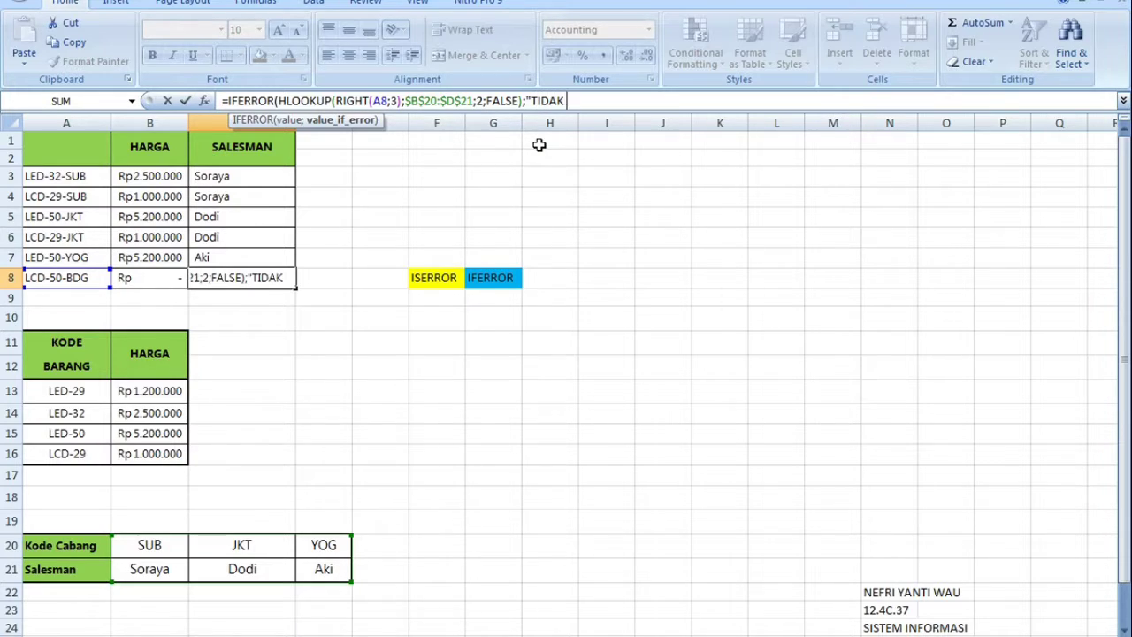
text( ADA)
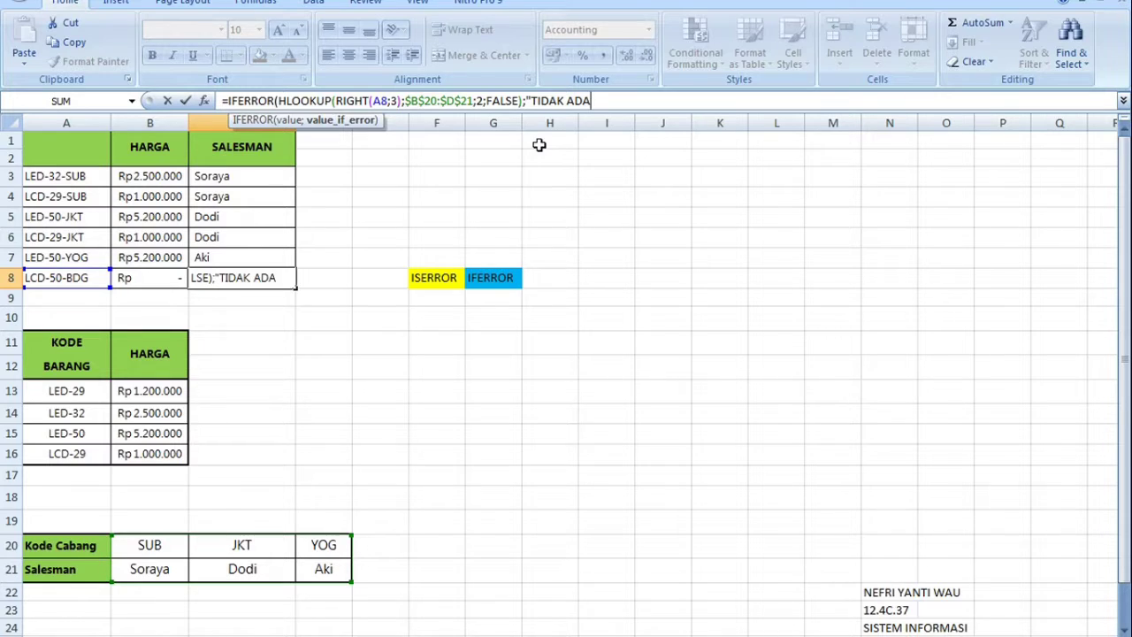
text("))
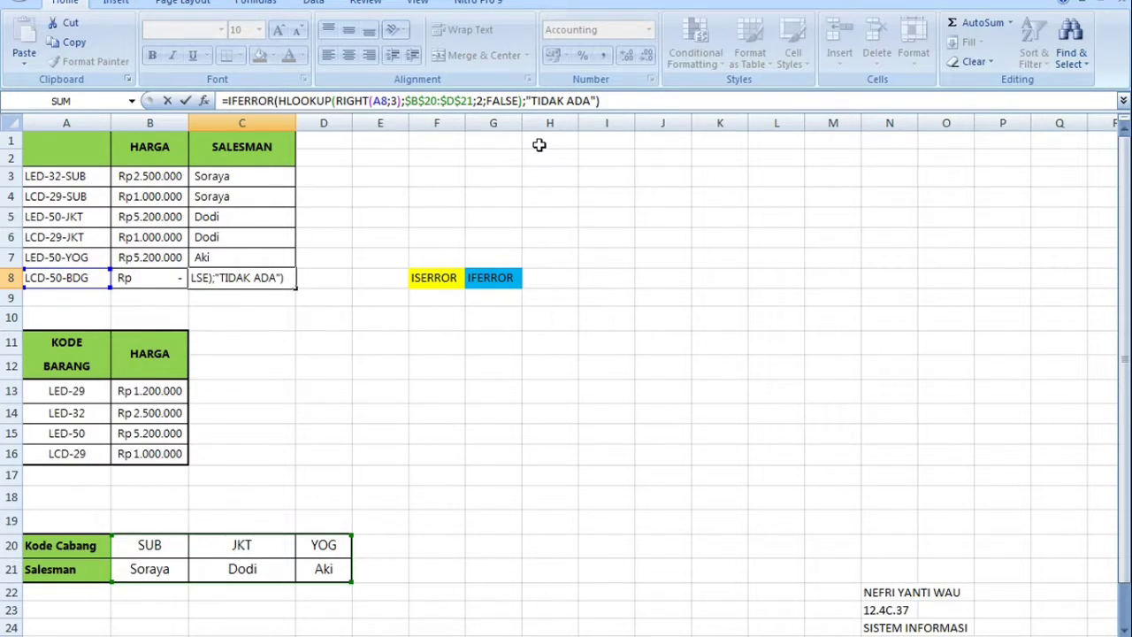
key(Return)
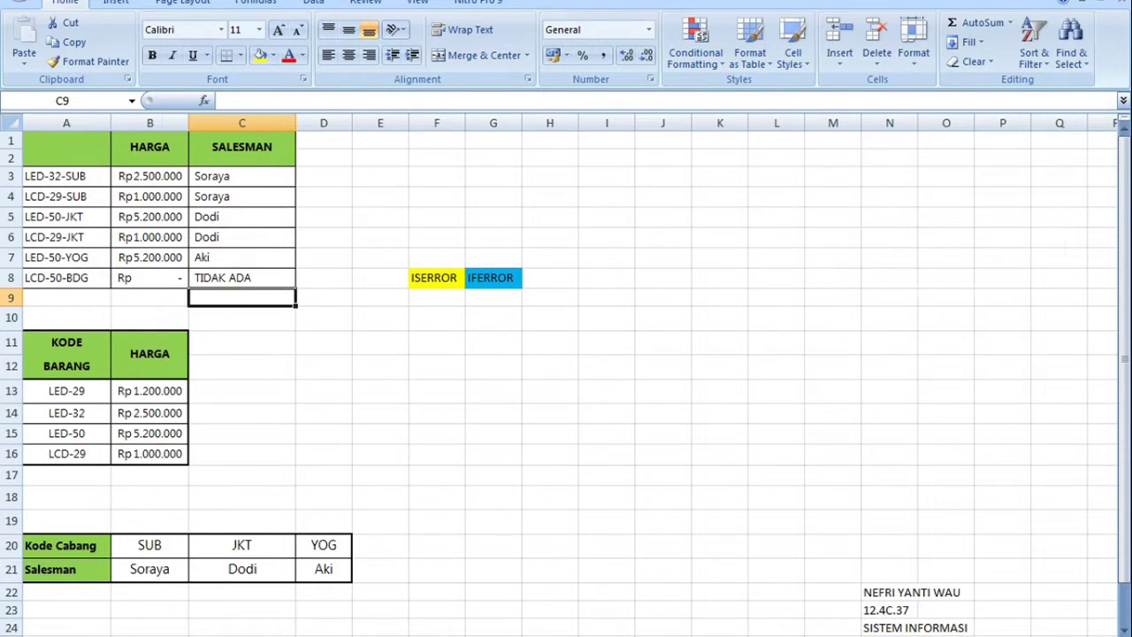
Step: Switch to the employee salary sheet and examine the TOTAL GAJI, RATA-RATA GAJI, GAJI TERTINGGI and JUMLAH PEGAWAI headings of the recap table
click(133, 635)
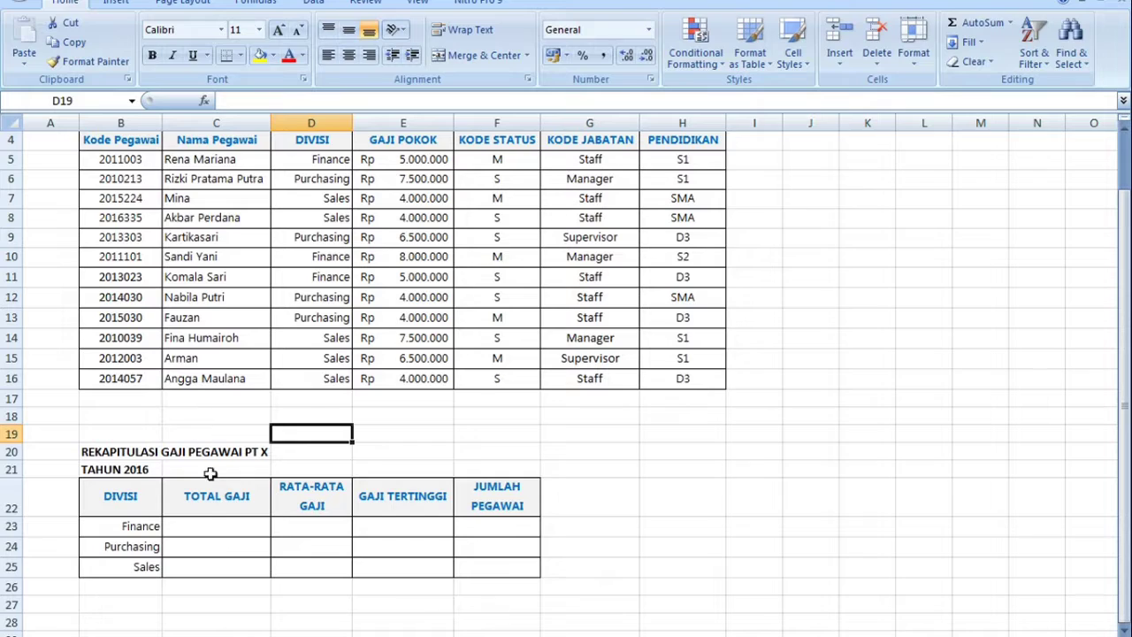
click(209, 508)
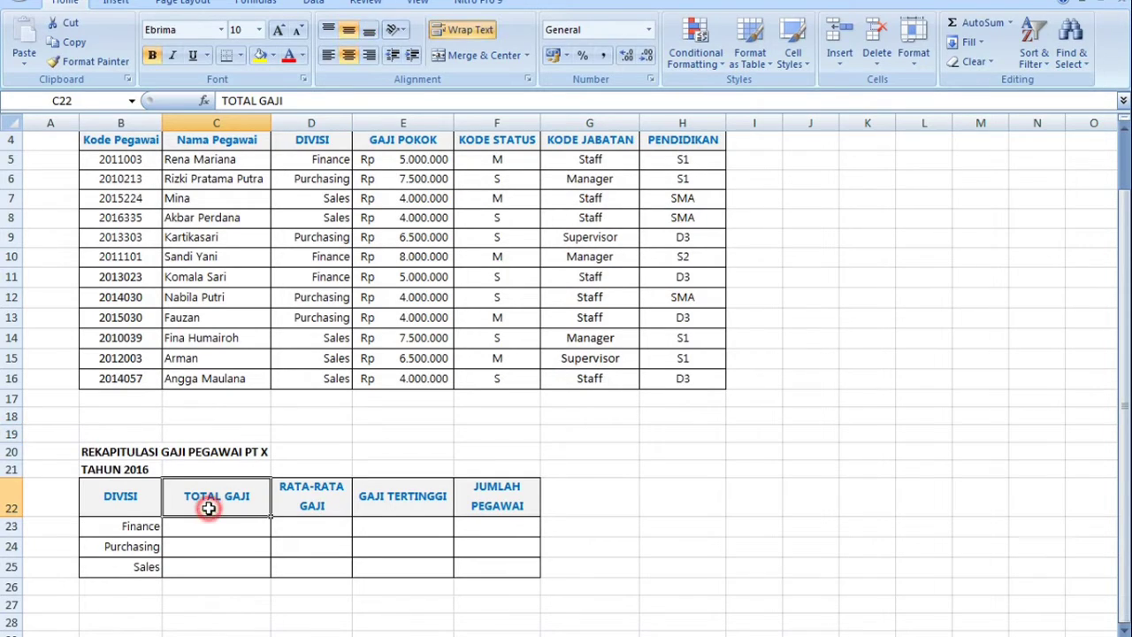
click(301, 501)
click(389, 501)
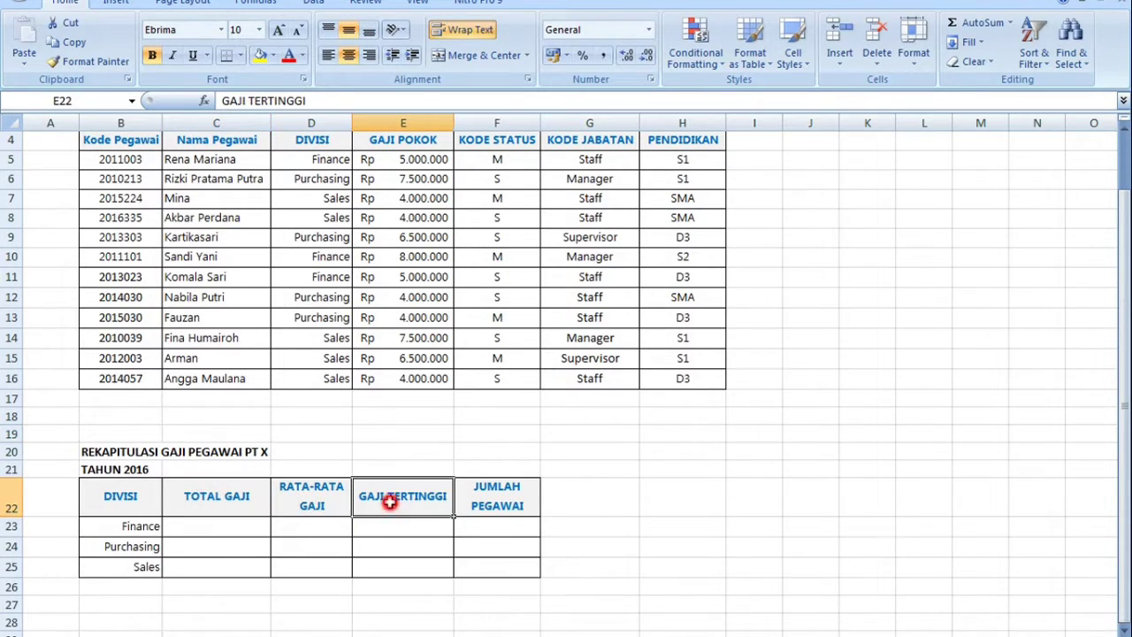
click(476, 497)
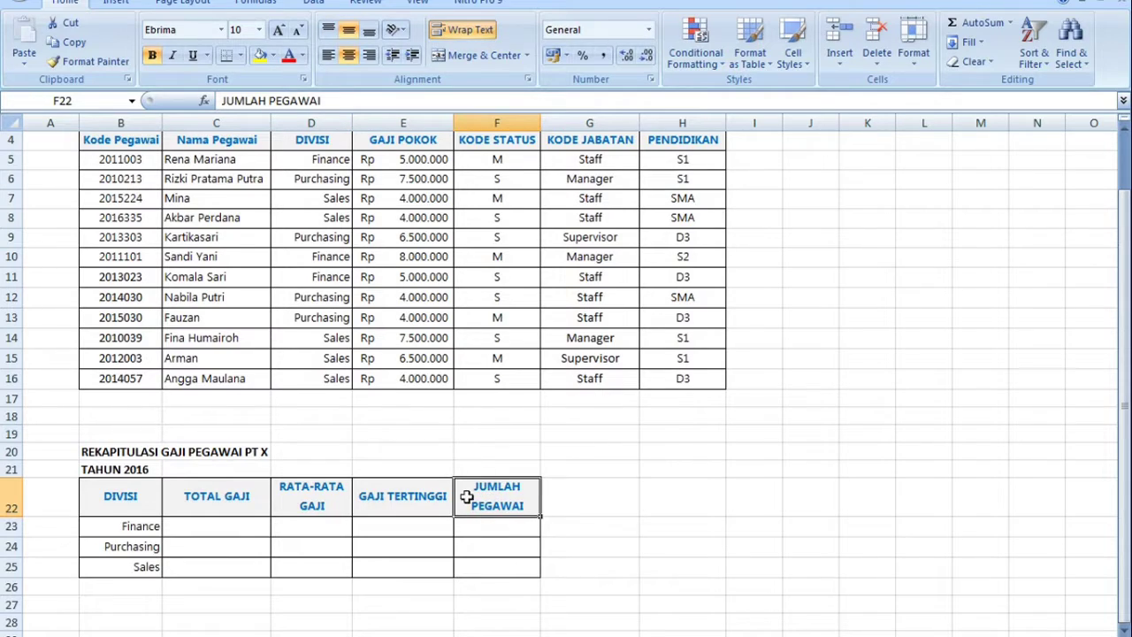
click(205, 496)
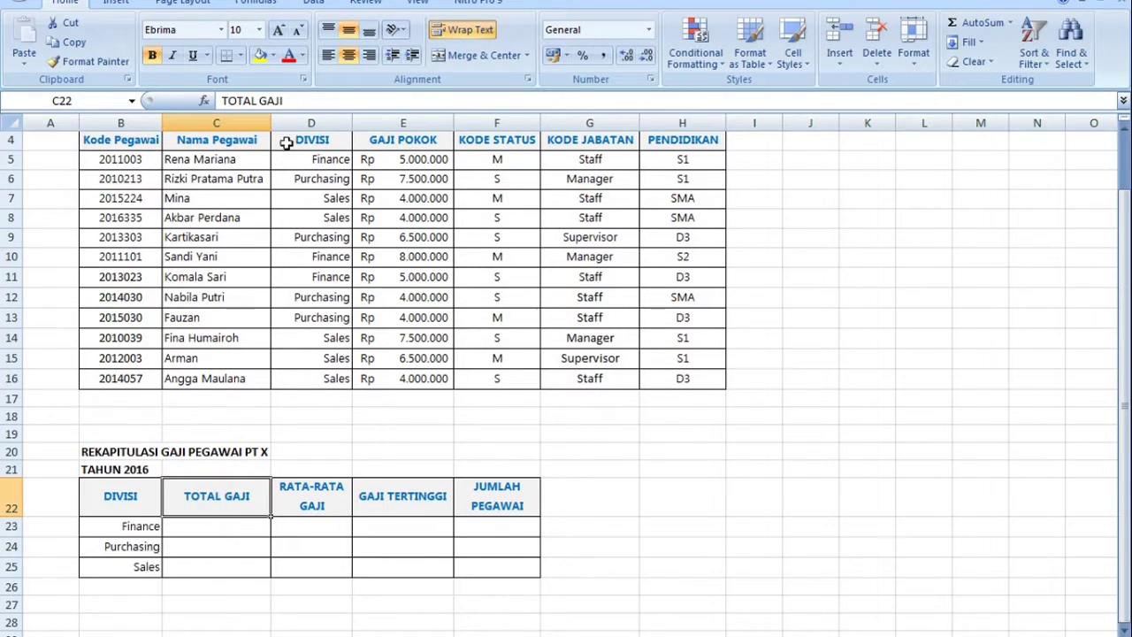
Step: Start a DSUM formula in C23 for Finance's TOTAL GAJI, with the employee table B4:H16 as the database
click(233, 525)
click(297, 100)
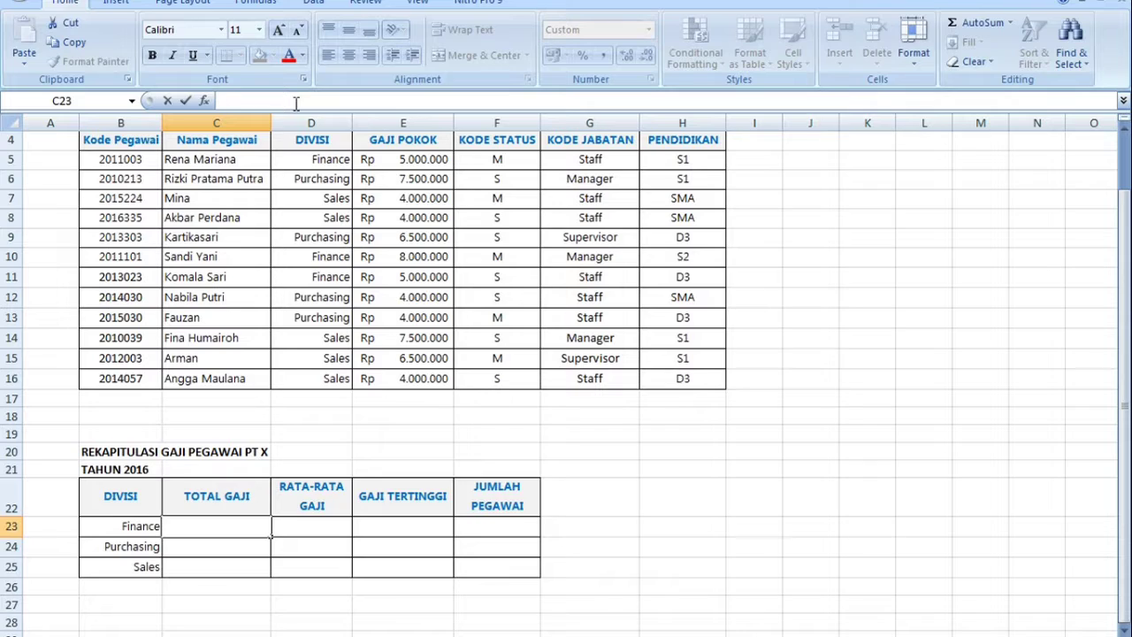
text(=)
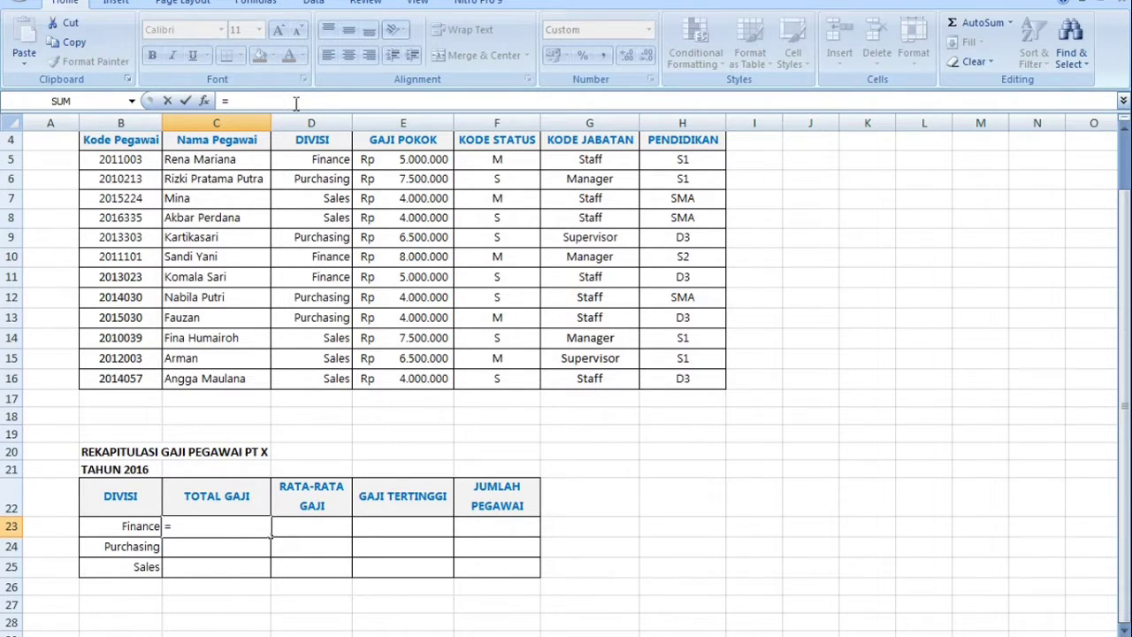
text(DSUM)
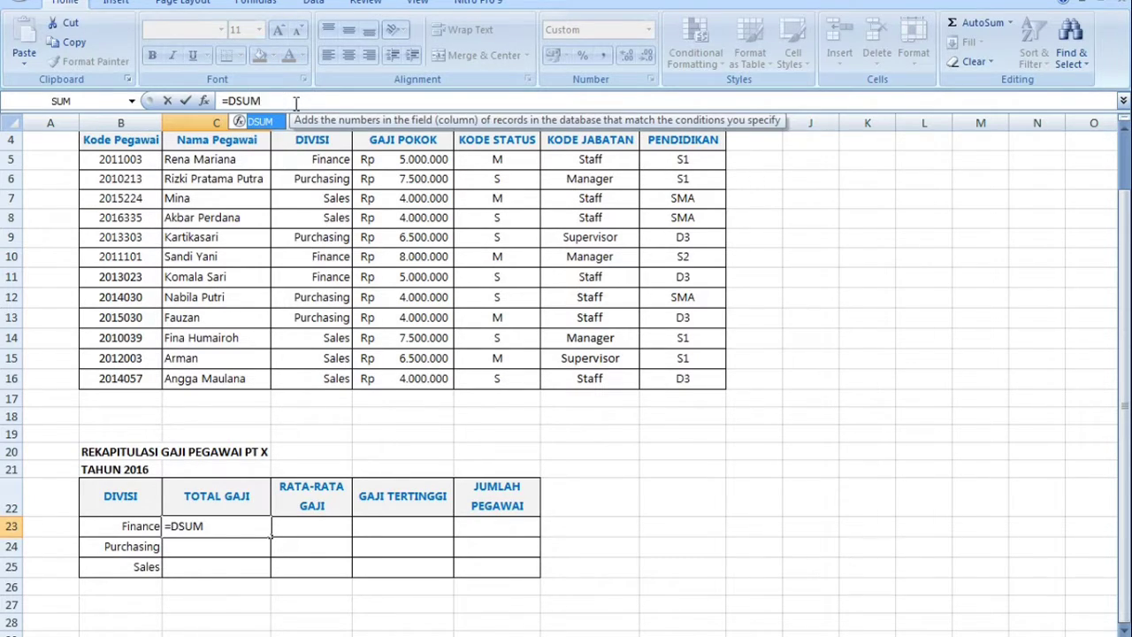
double_click(260, 126)
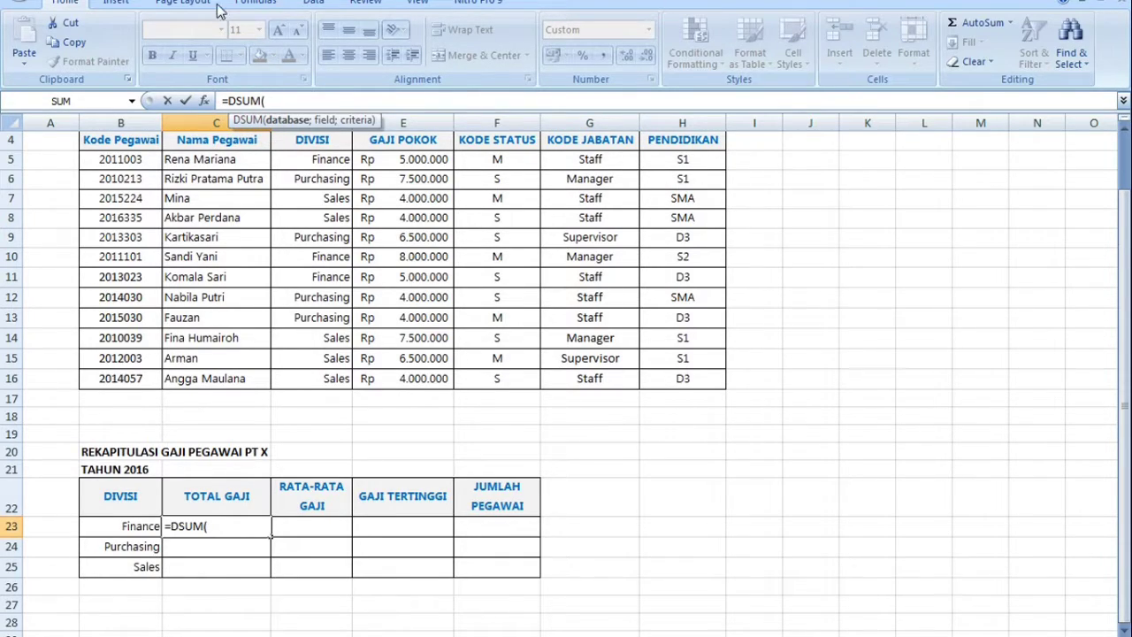
click(108, 139)
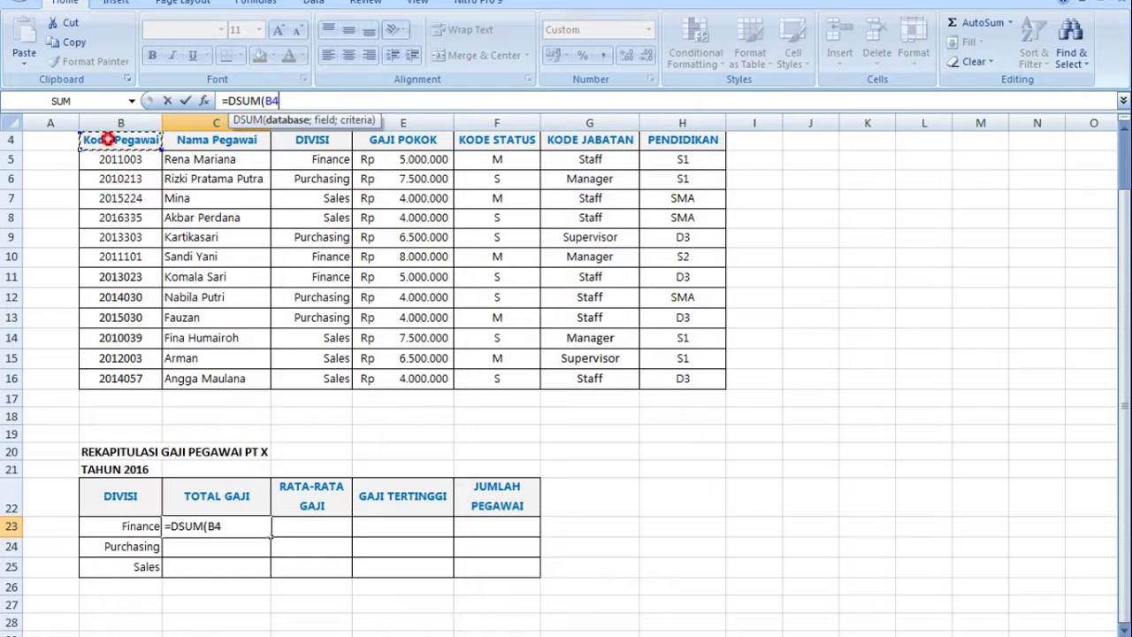
drag(108, 139, 678, 378)
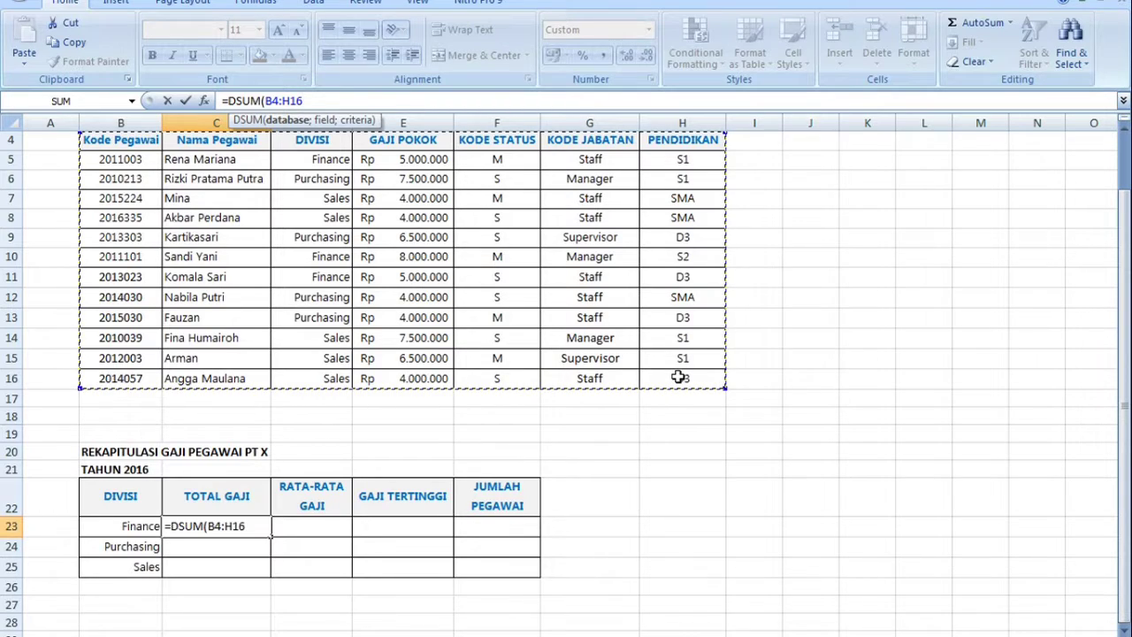
text(;)
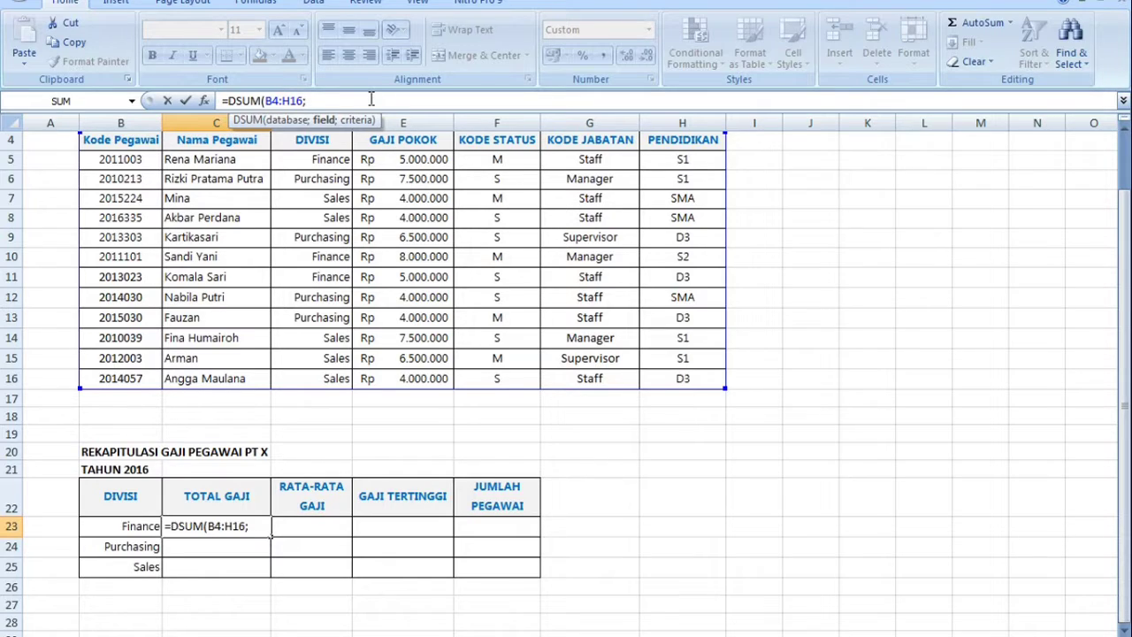
Step: Complete the DSUM in C23 with the field "GAJI POKOK" and the criteria range B22:B23, and enter the formula
text("GAJI )
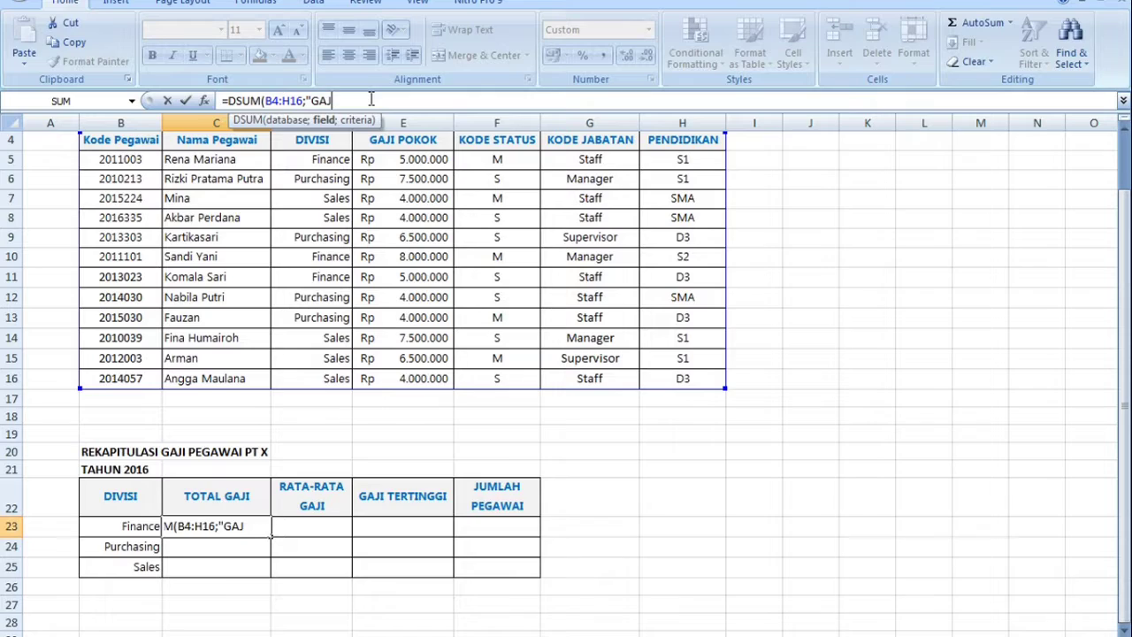
text(POKO)
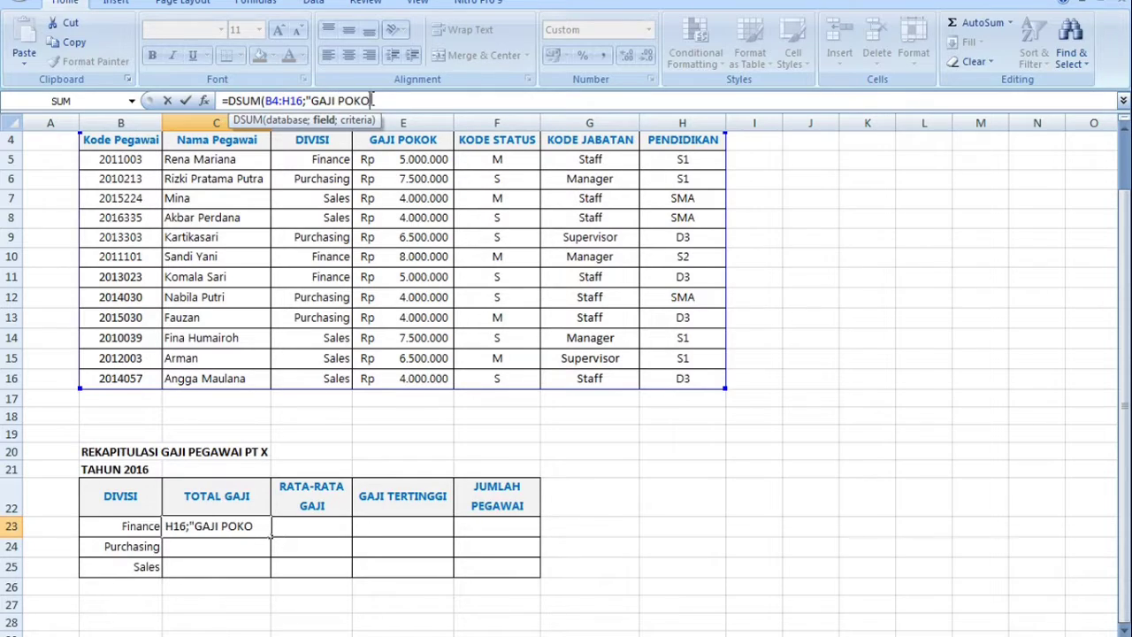
text(K";)
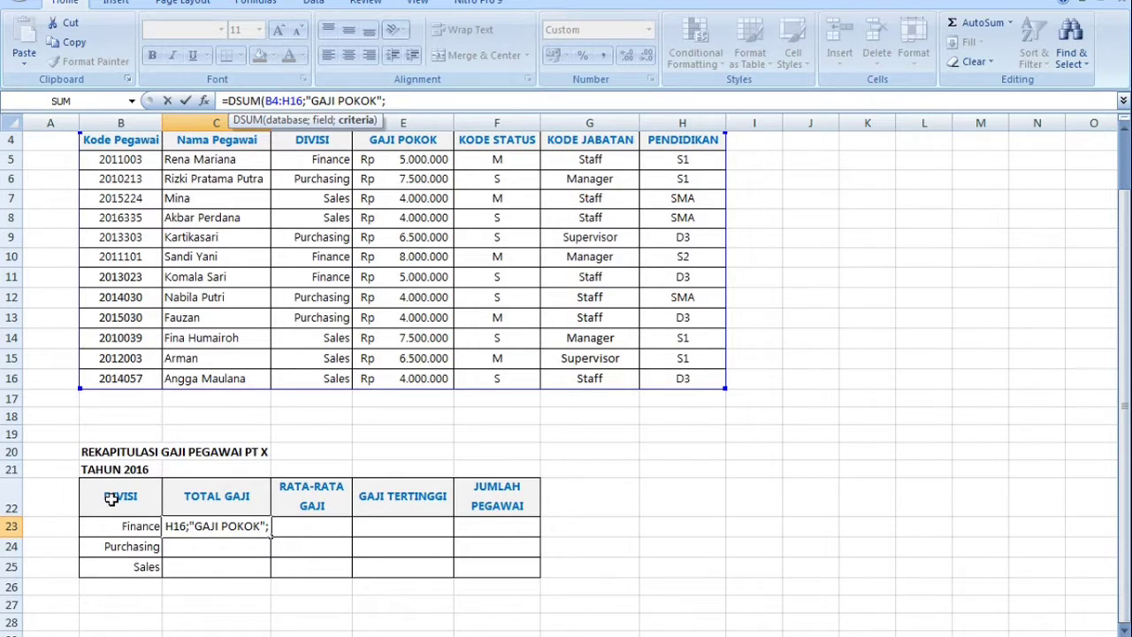
drag(111, 499, 116, 523)
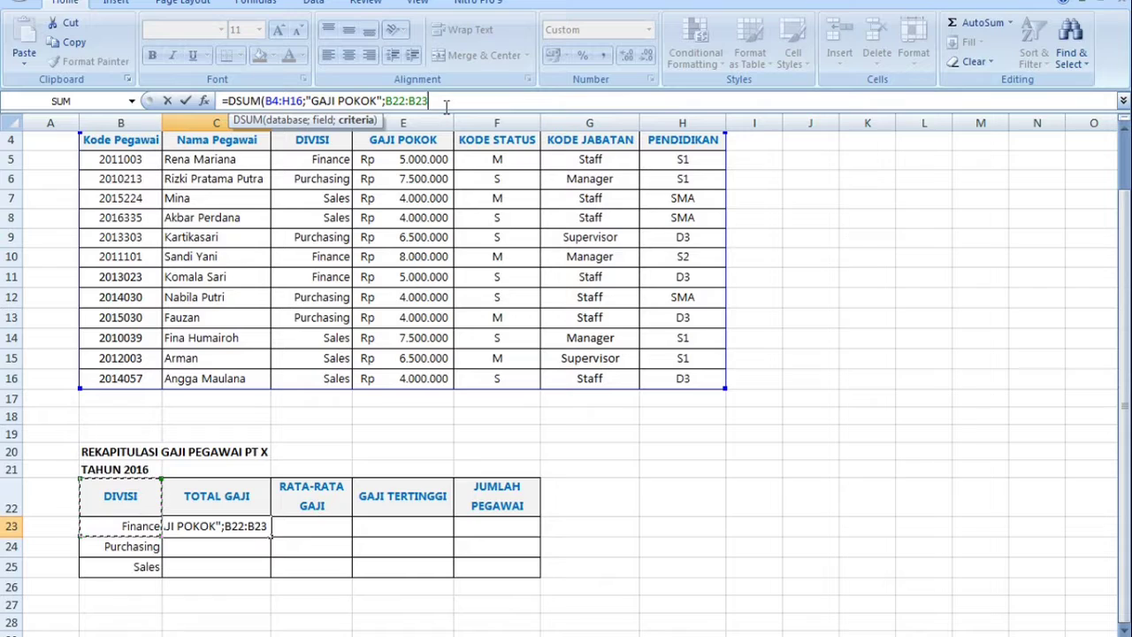
text())
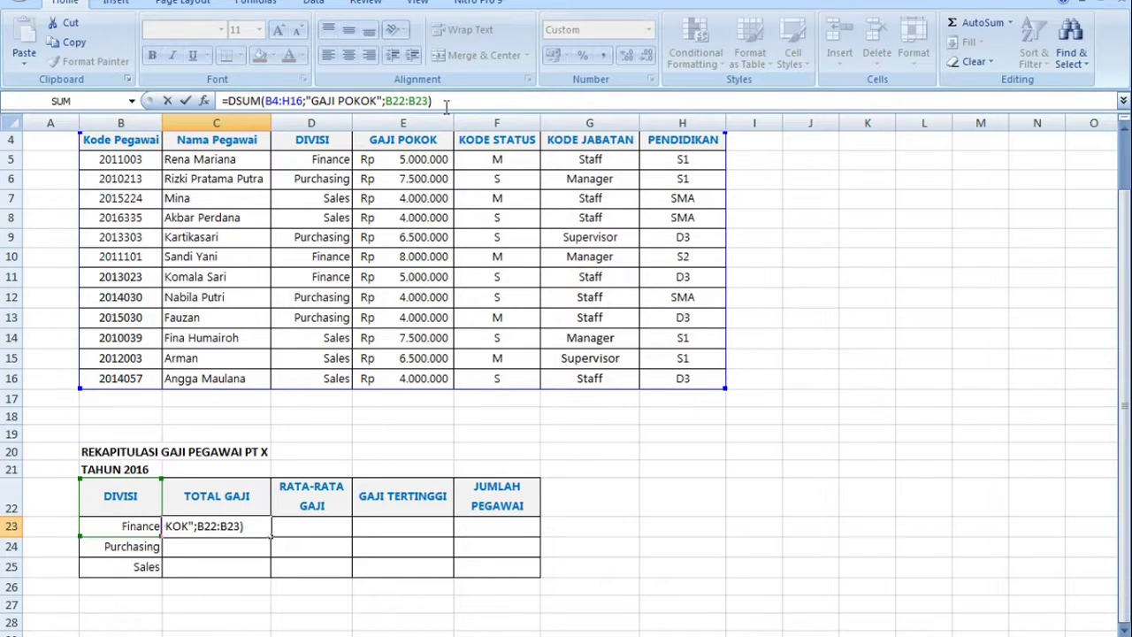
key(Return)
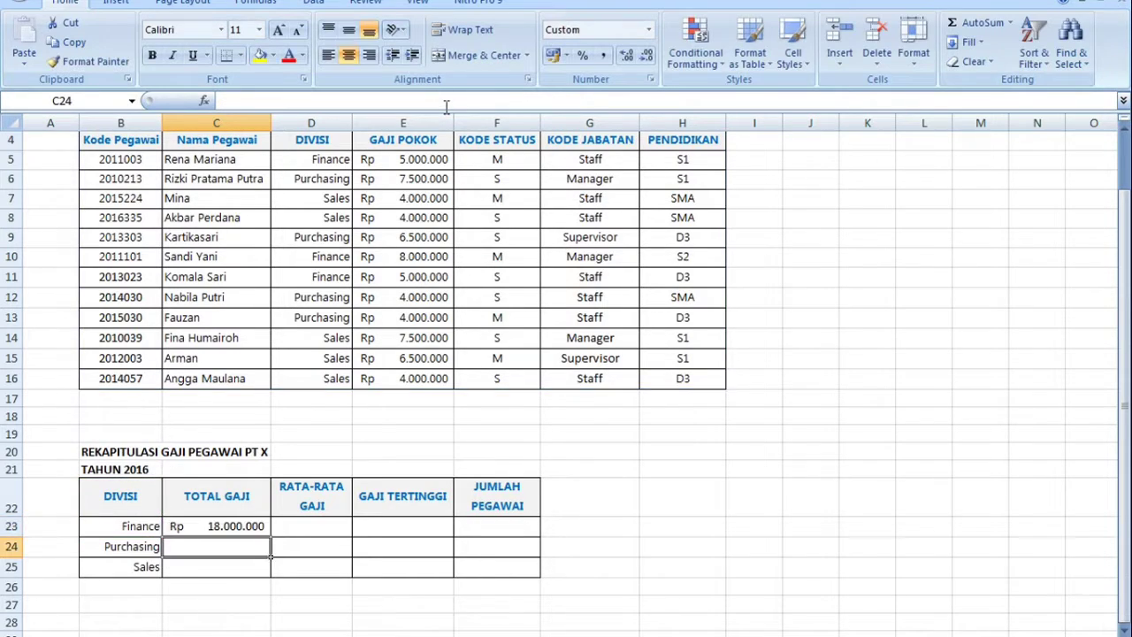
Step: Start a DAVERAGE formula in D23 for Finance's RATA-RATA GAJI, with the employee table B4:H16 as the database
click(298, 529)
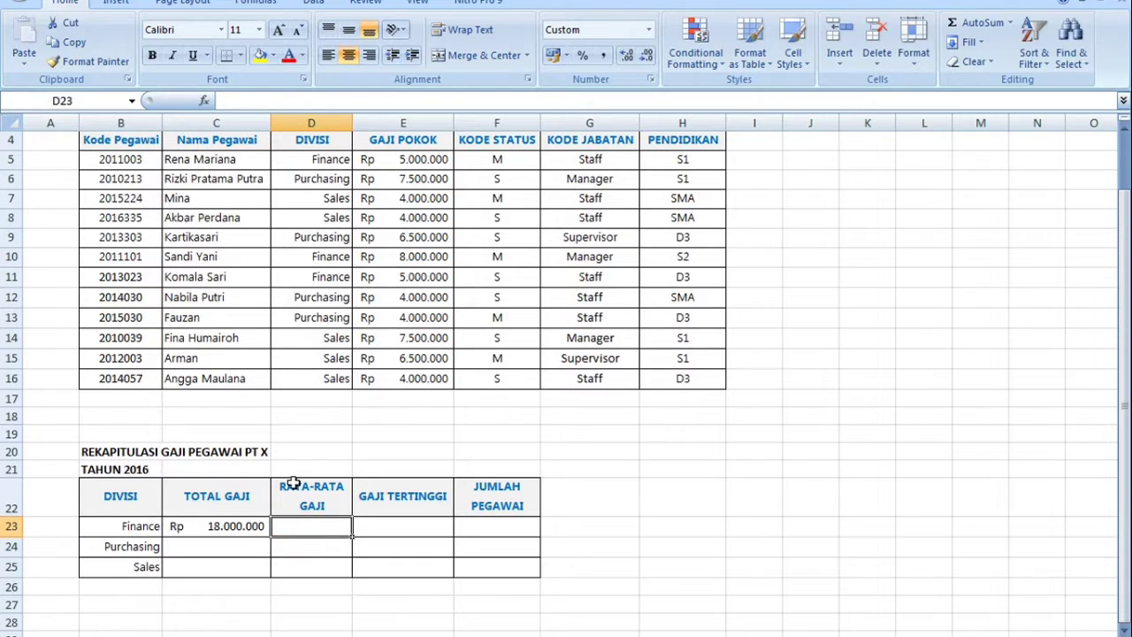
click(252, 101)
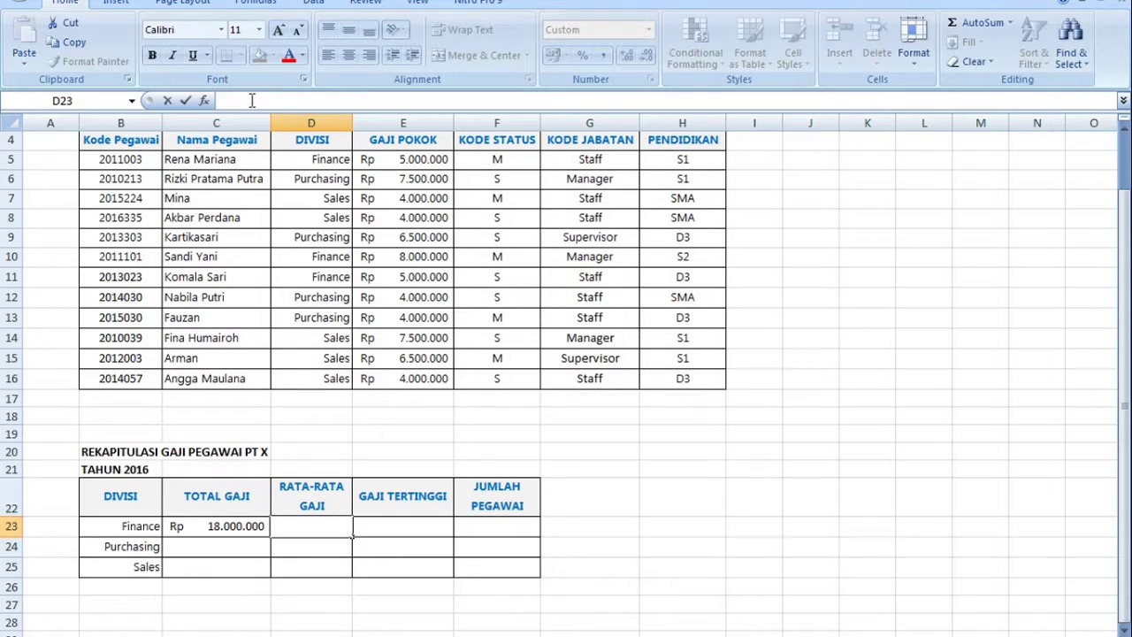
text(=D)
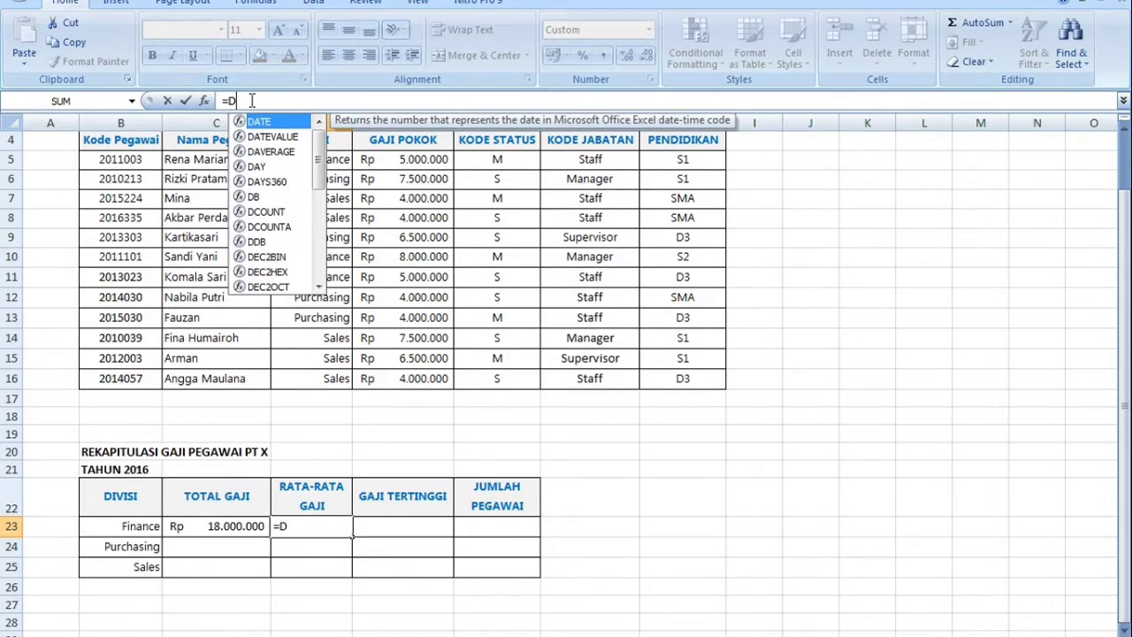
text(A)
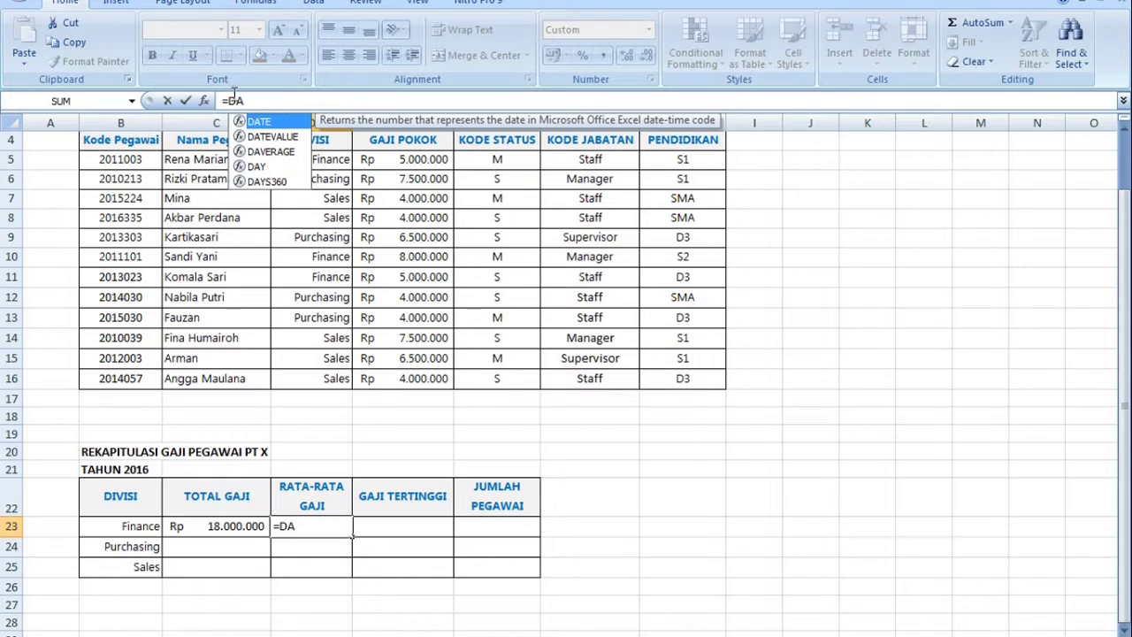
double_click(271, 152)
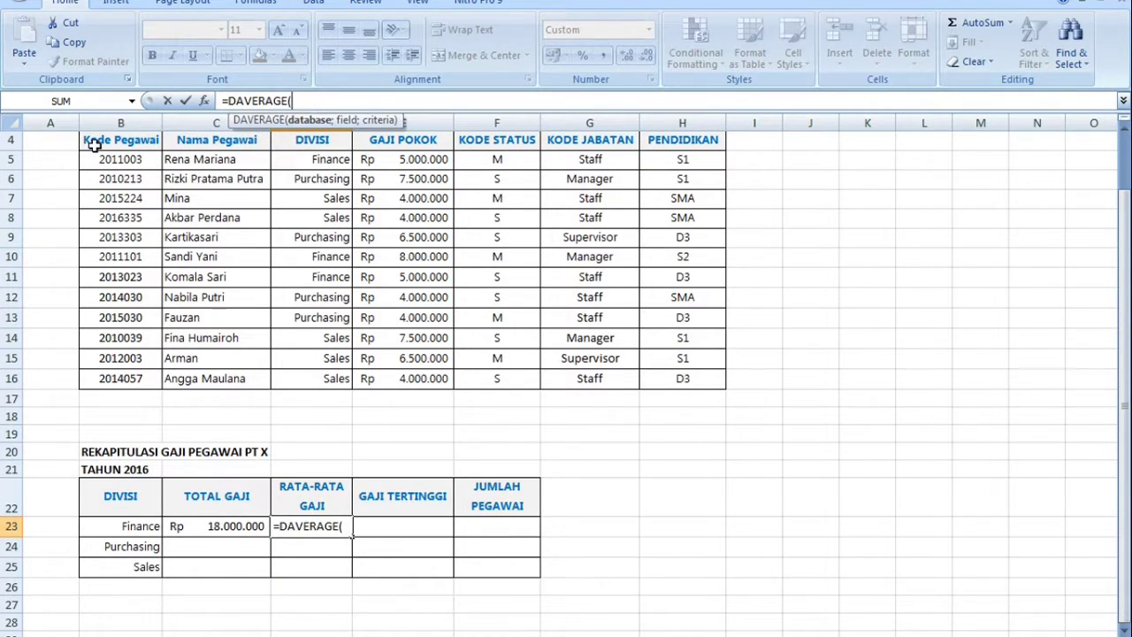
drag(95, 146, 660, 384)
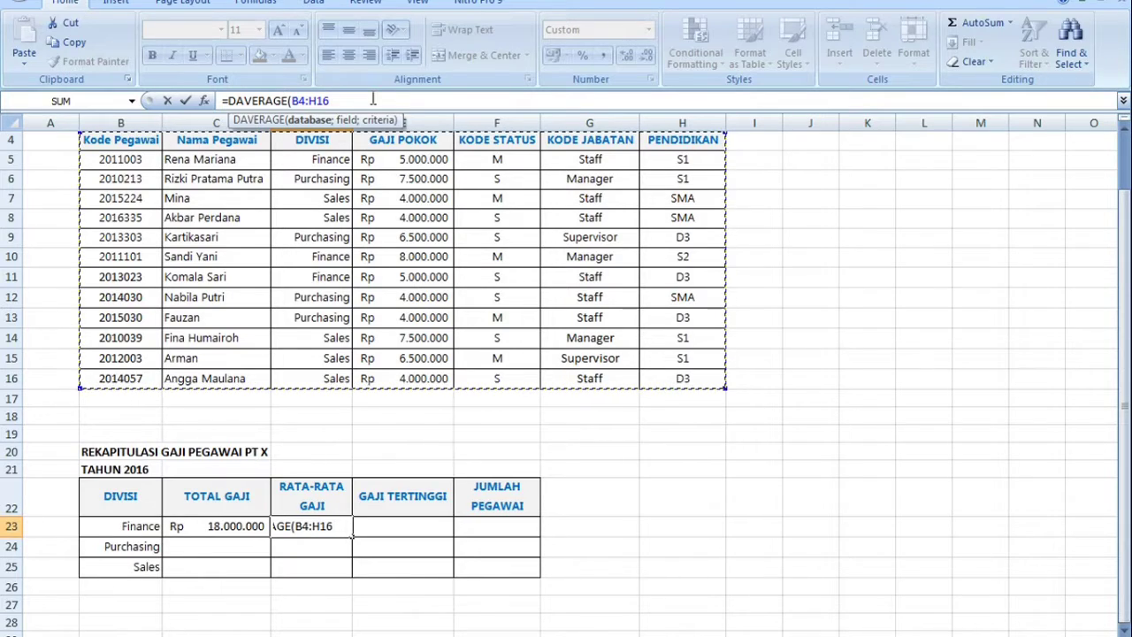
Step: Complete the DAVERAGE in D23 with the field "GAJI POKOK" and the criteria range B22:B23, and enter the formula
text(;)
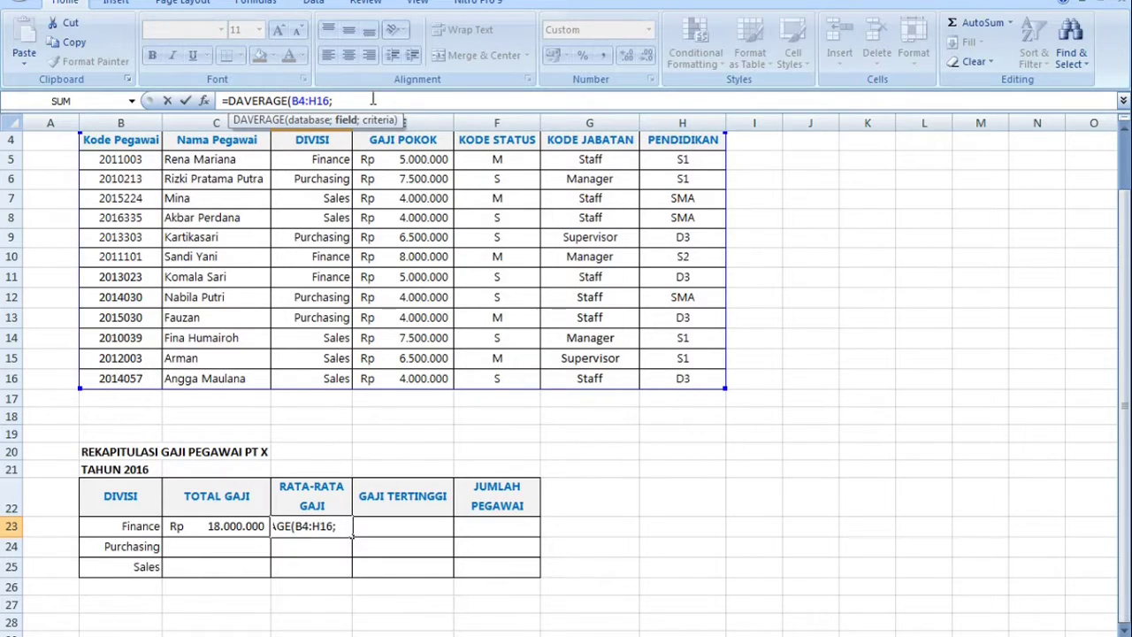
text("GAJI)
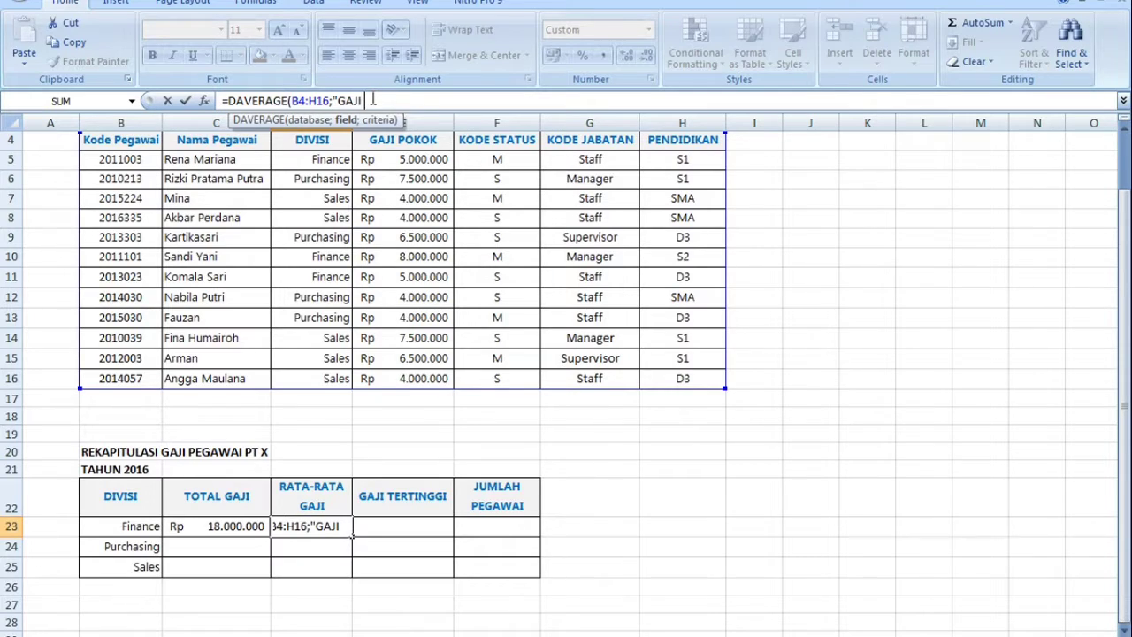
text( POKOK)
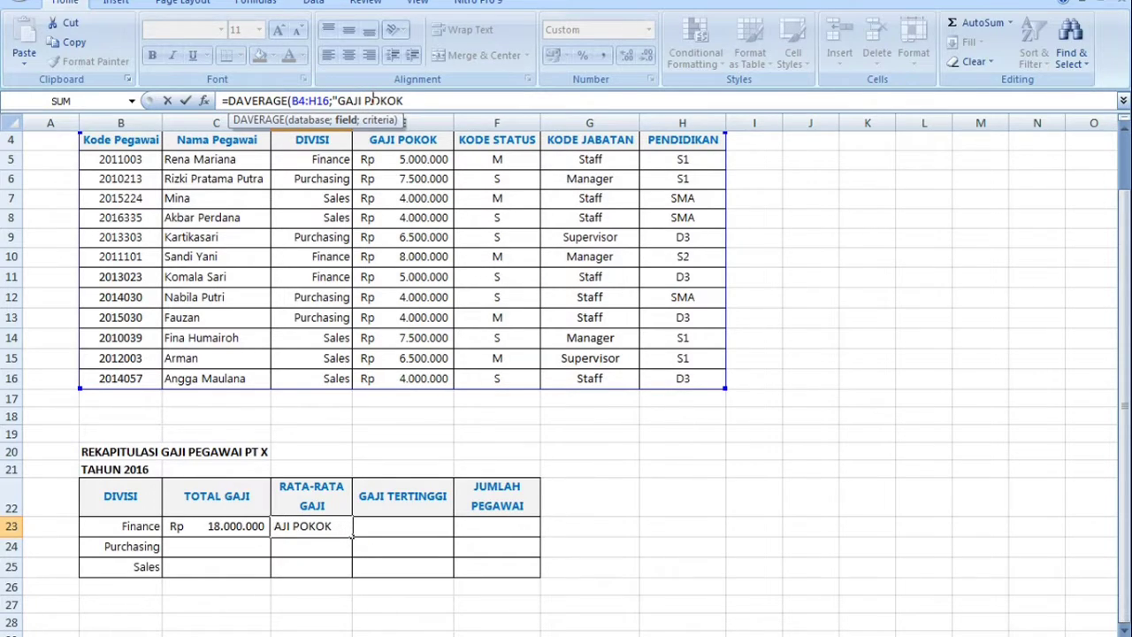
text(";)
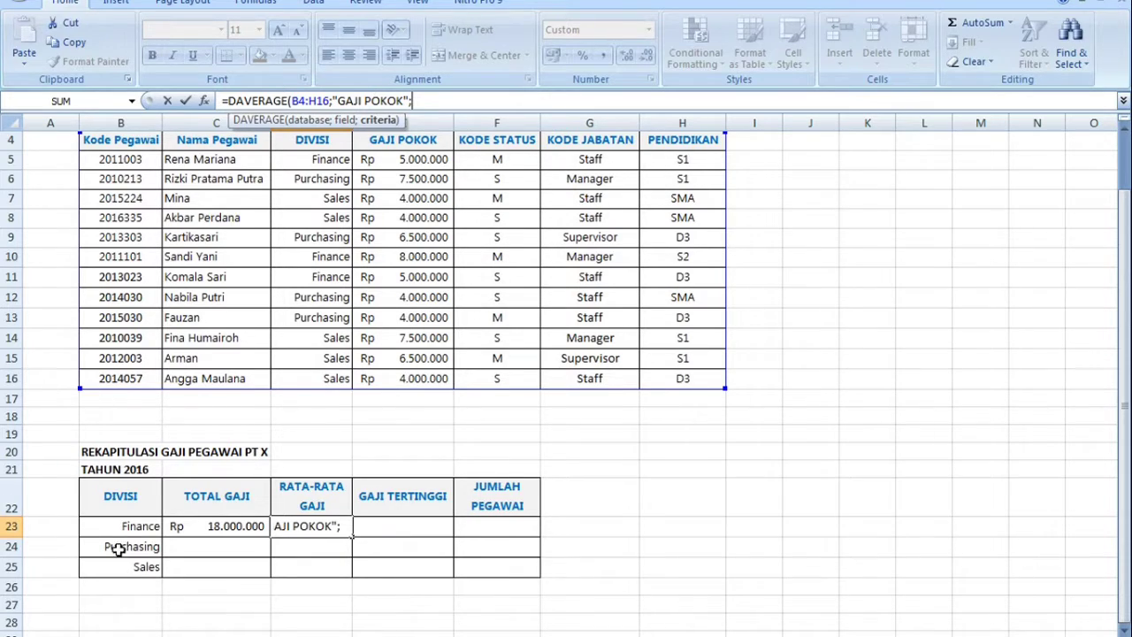
click(120, 499)
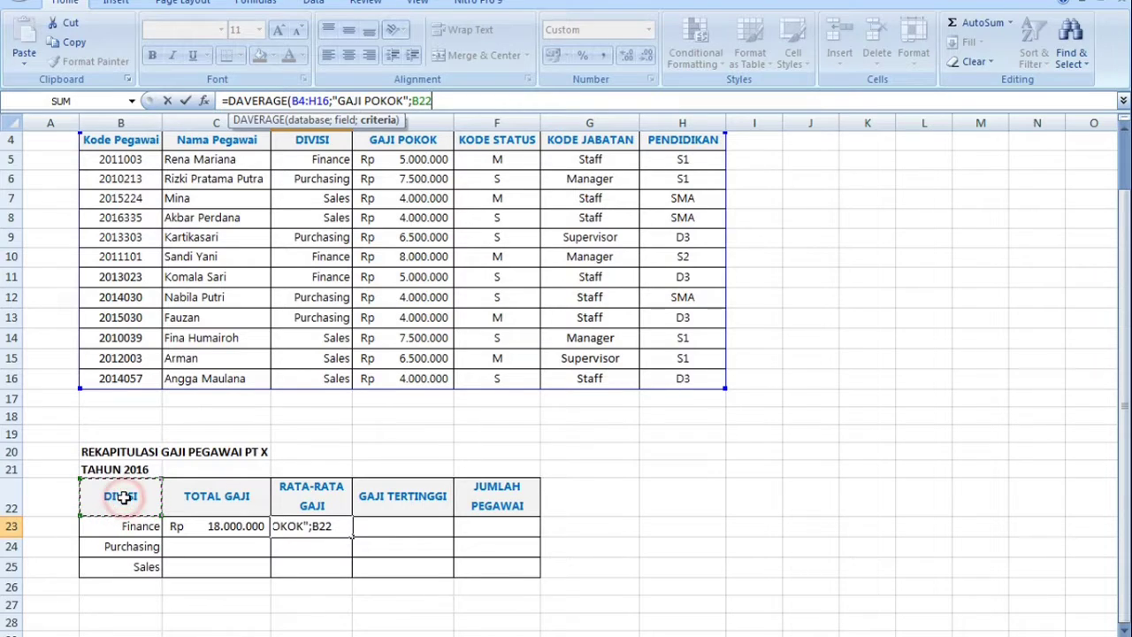
drag(122, 498, 128, 529)
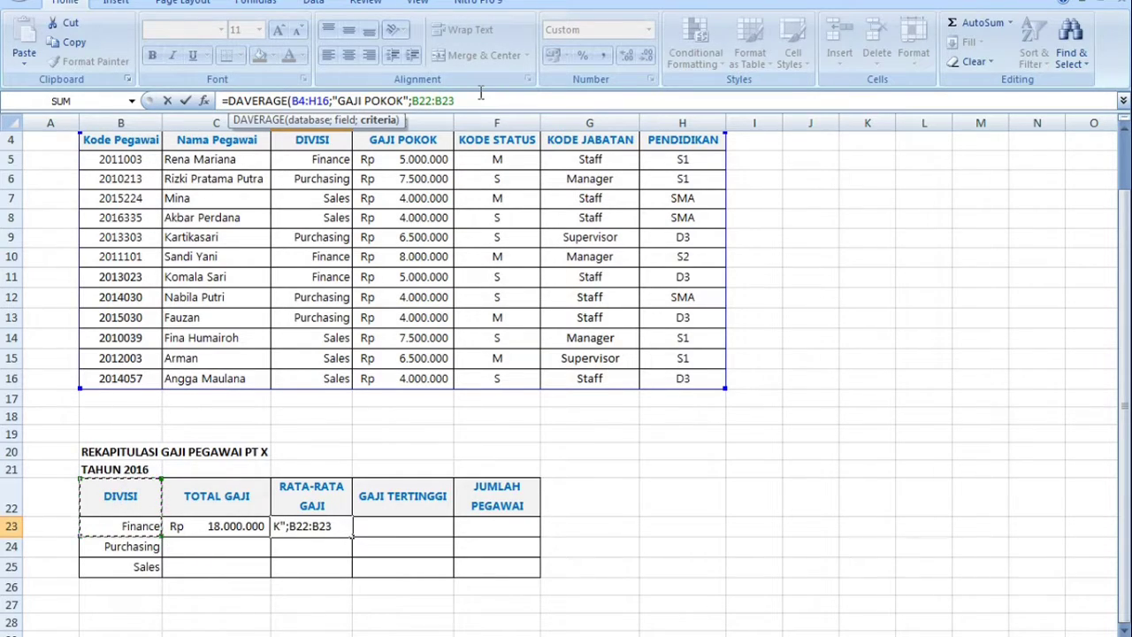
text())
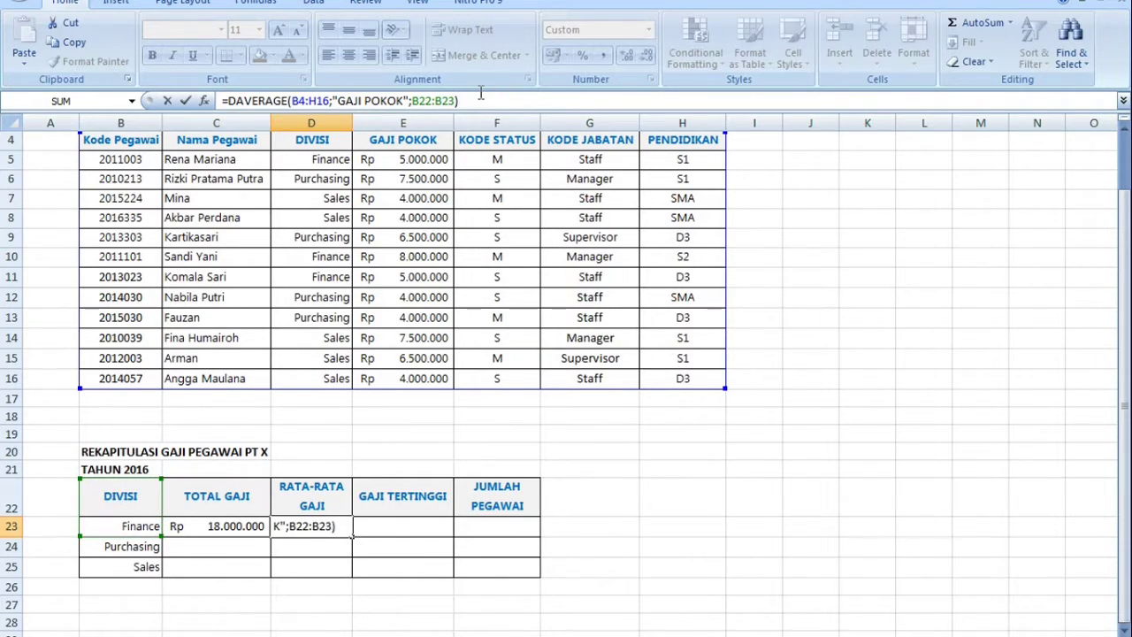
key(Return)
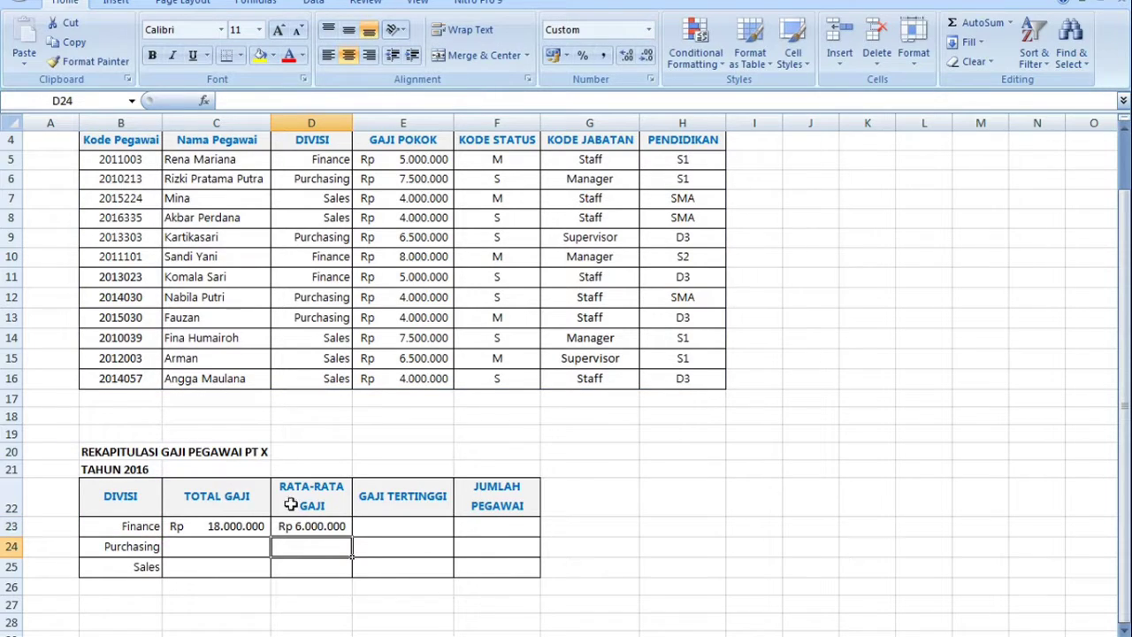
Step: Start a DMAX formula in E23 for Finance's GAJI TERTINGGI, with the employee table B4:H16 as the database
click(386, 528)
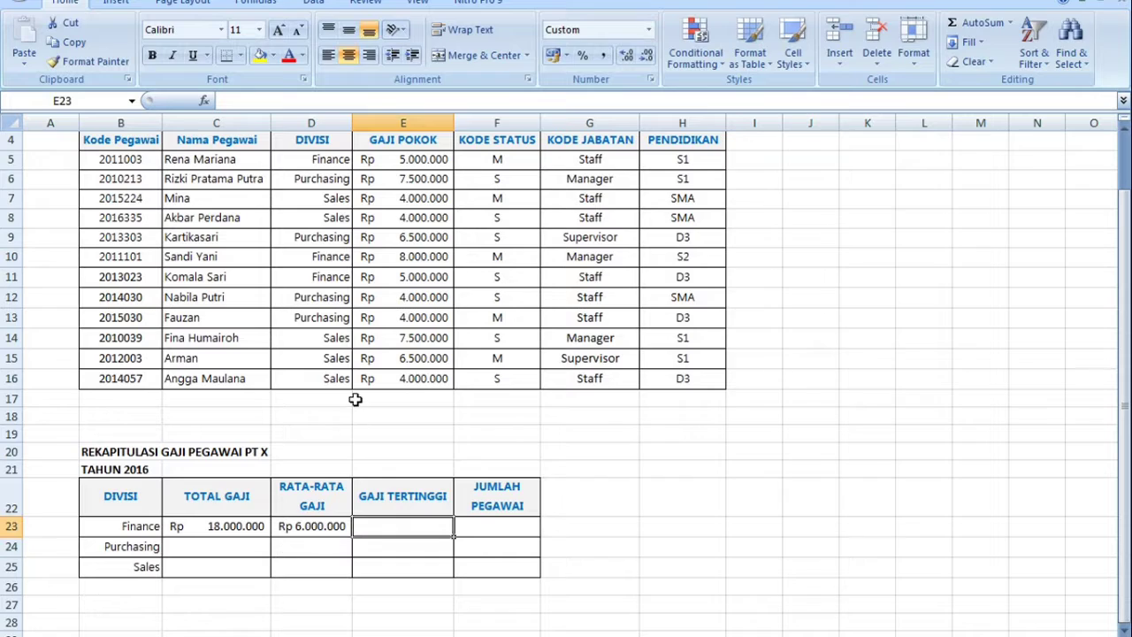
click(275, 101)
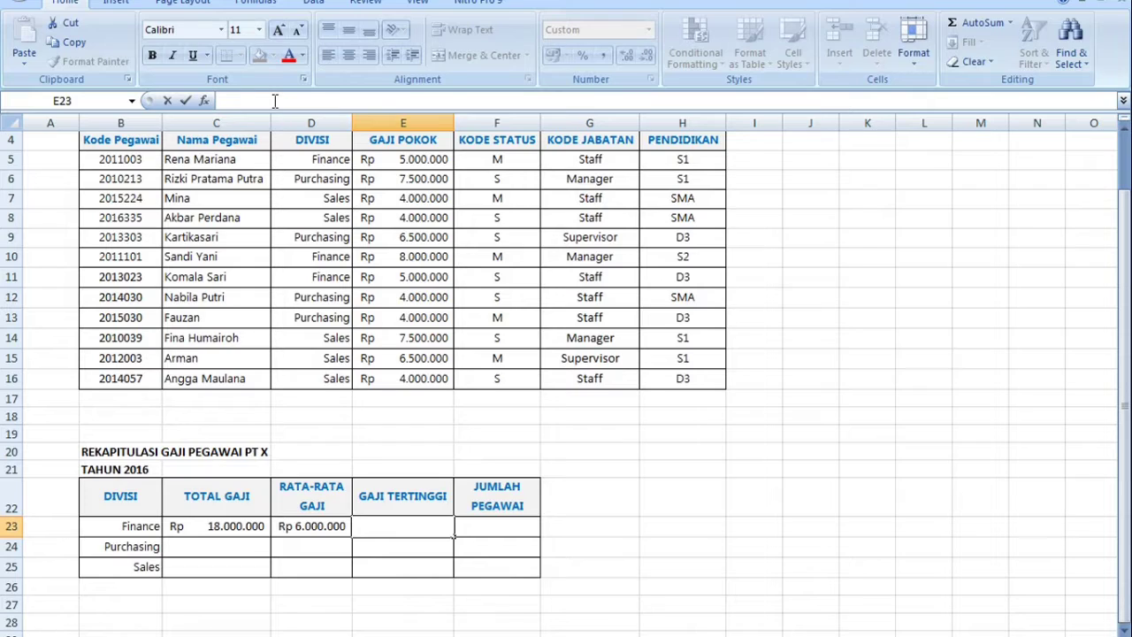
text(=DMAX)
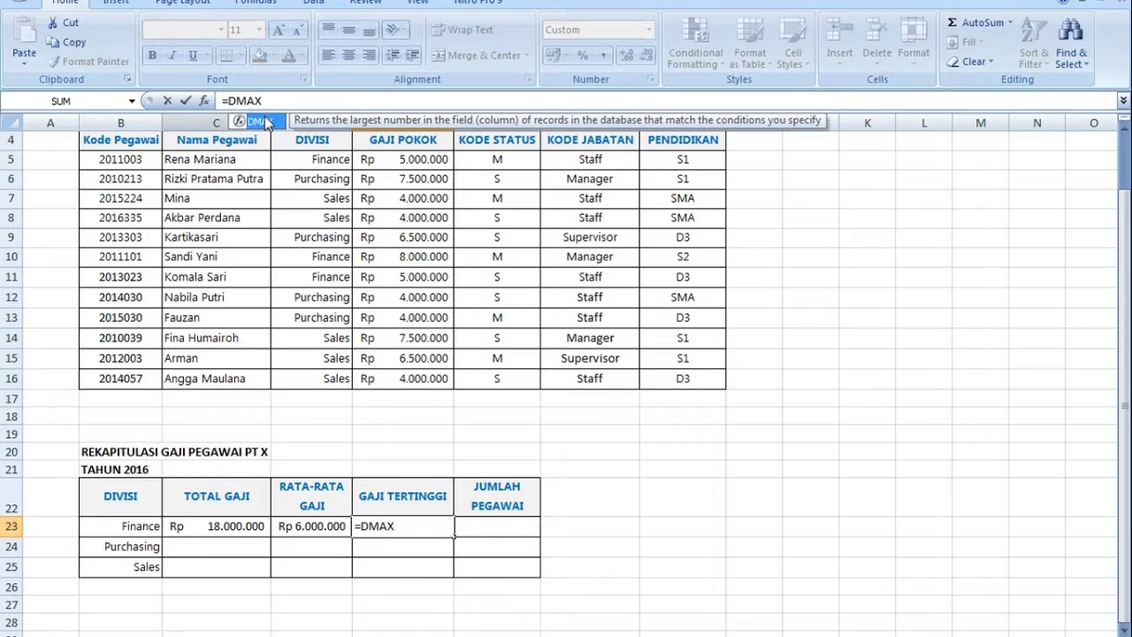
double_click(266, 121)
double_click(266, 121)
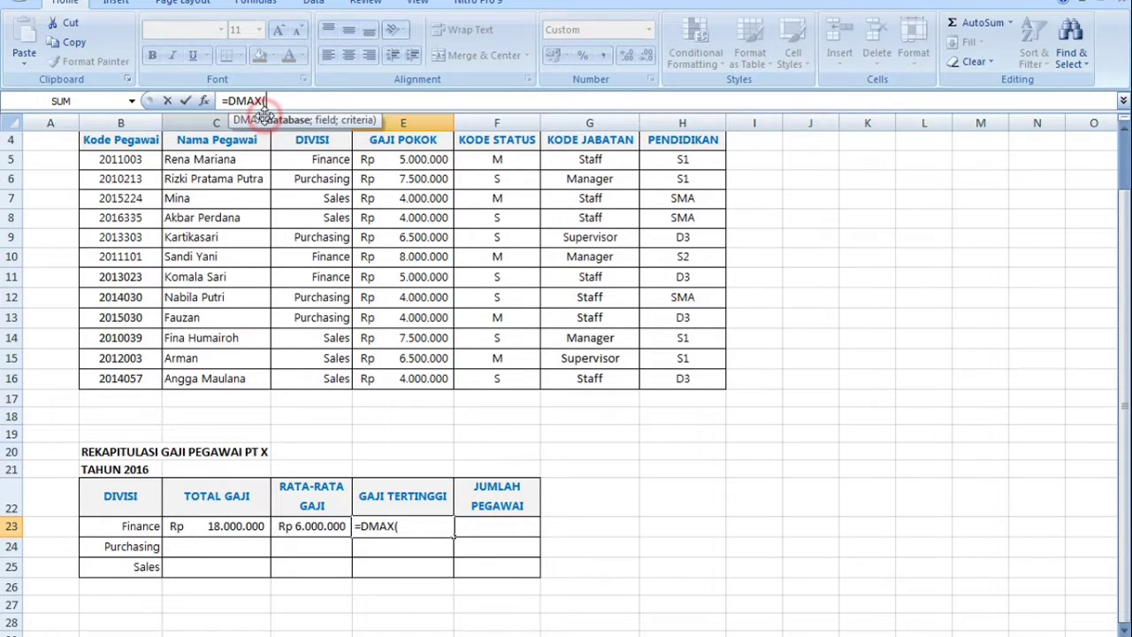
drag(111, 142, 720, 378)
click(325, 103)
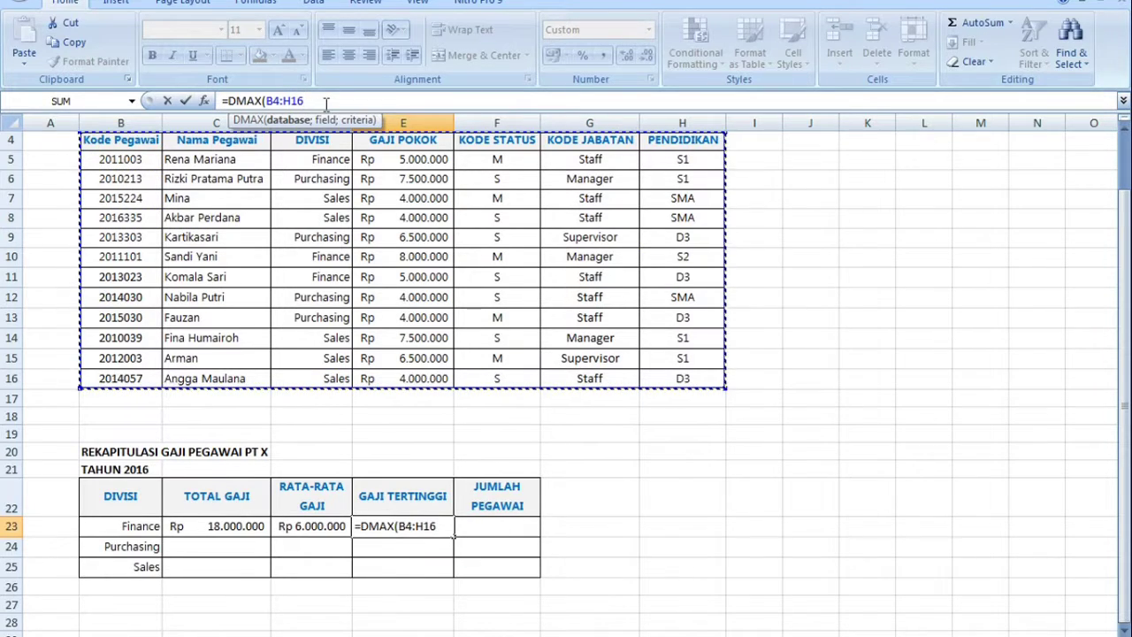
Step: Complete the DMAX in E23 with the field "GAJI POKOK" and the criteria range B22:B23, and enter the formula
text(;)
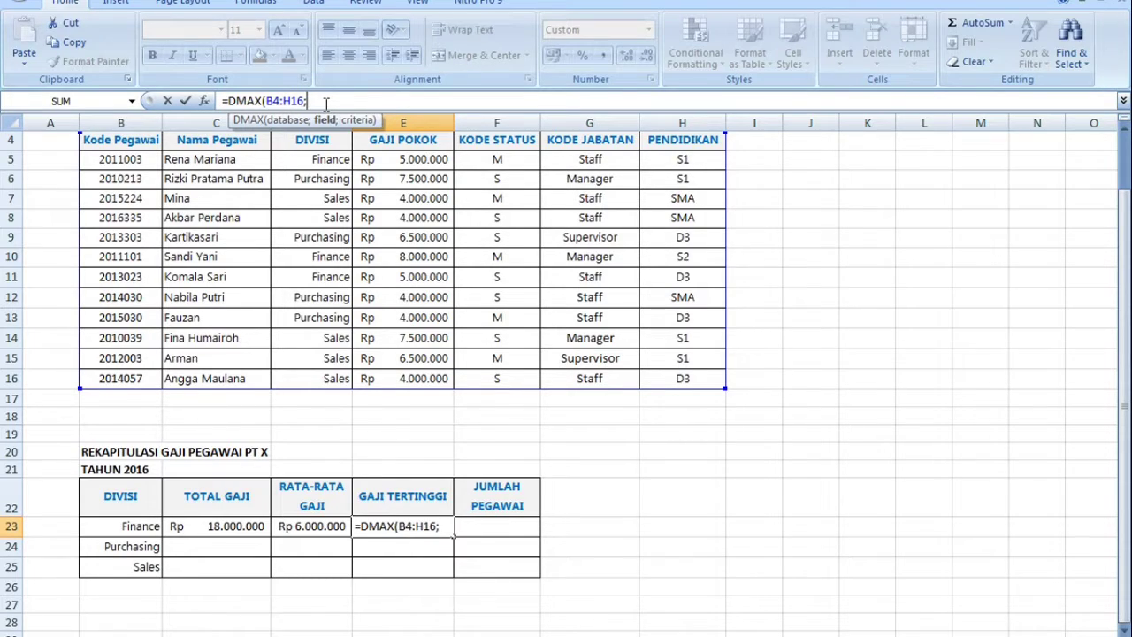
text("GAJI POKO)
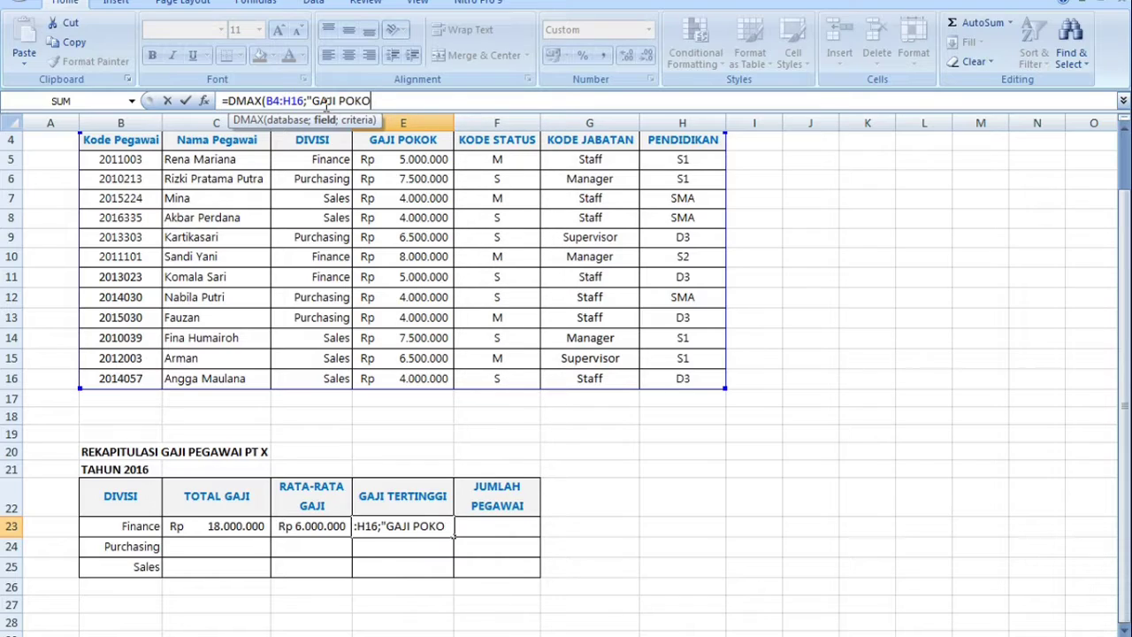
text(K";)
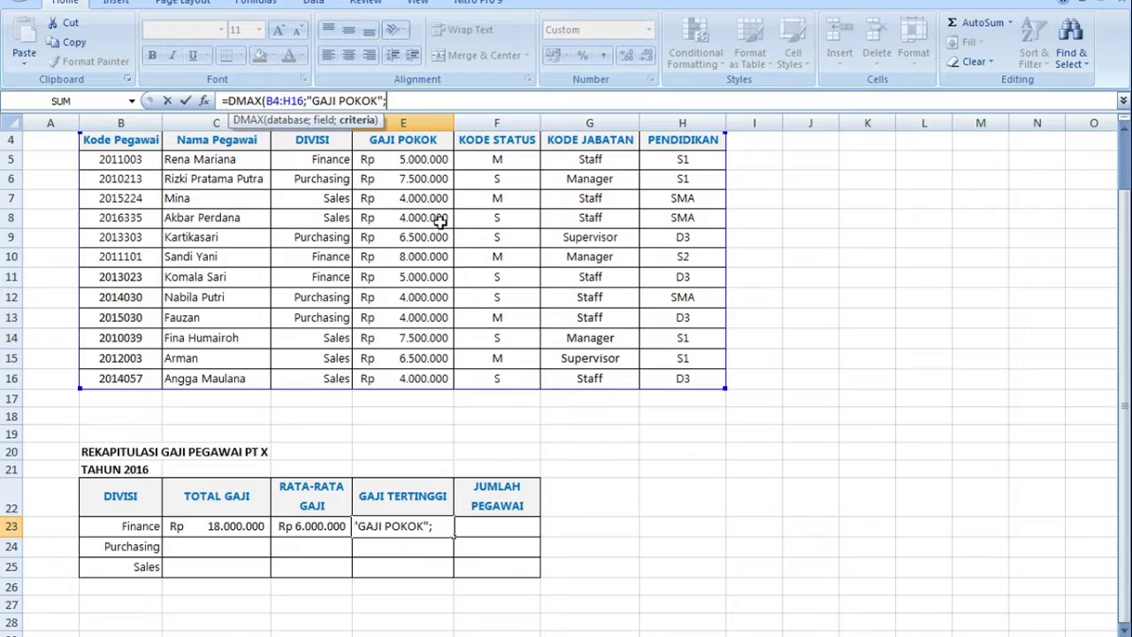
drag(119, 495, 124, 526)
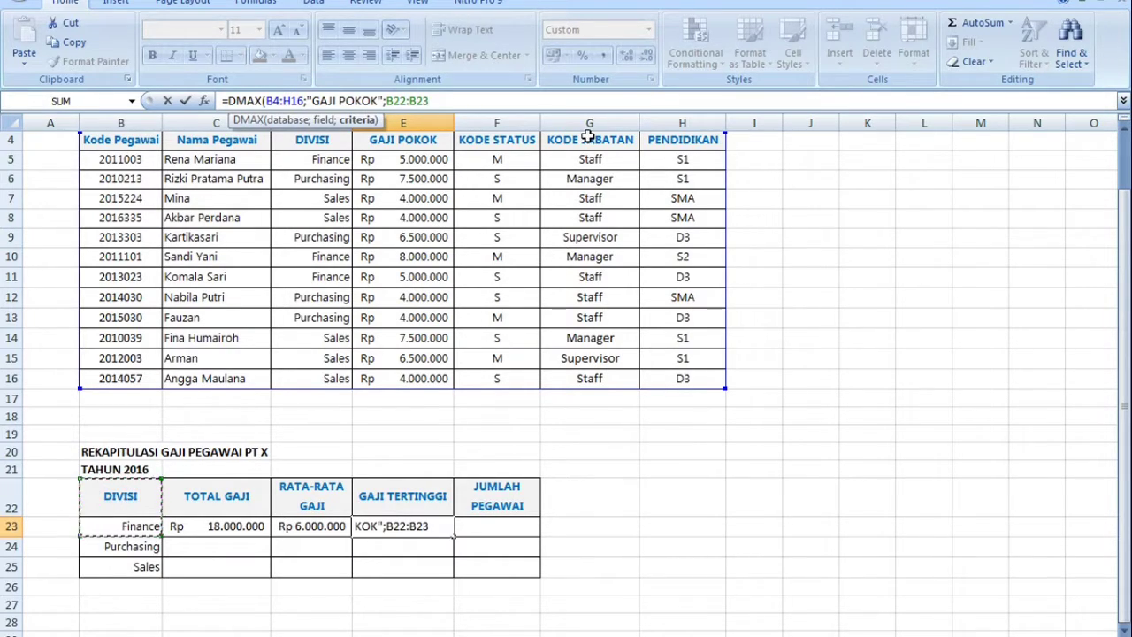
text())
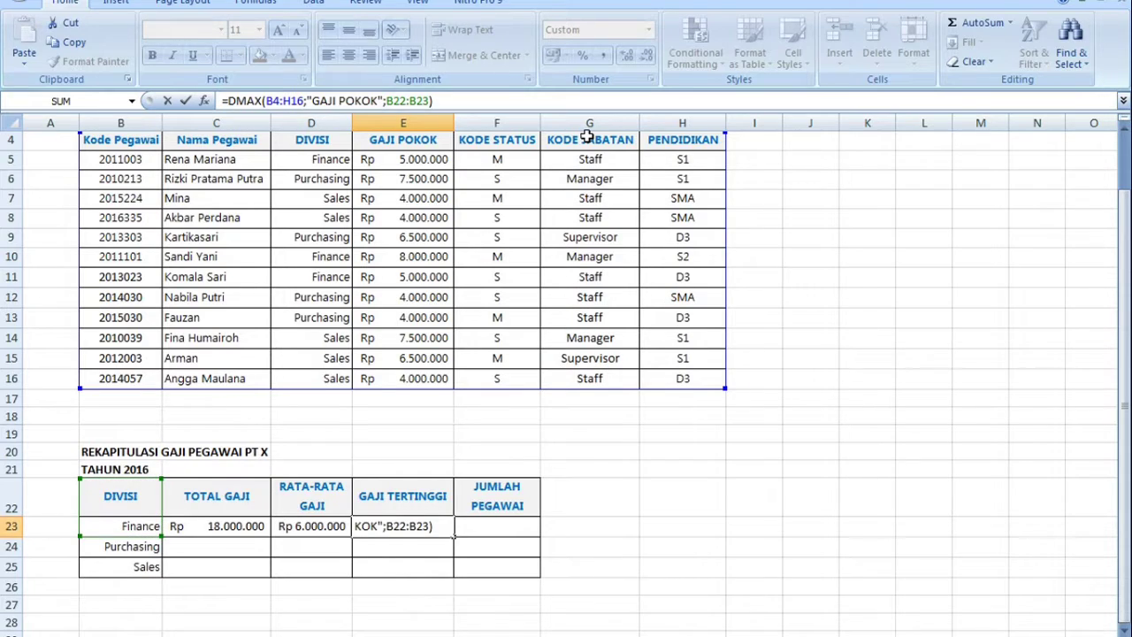
key(Return)
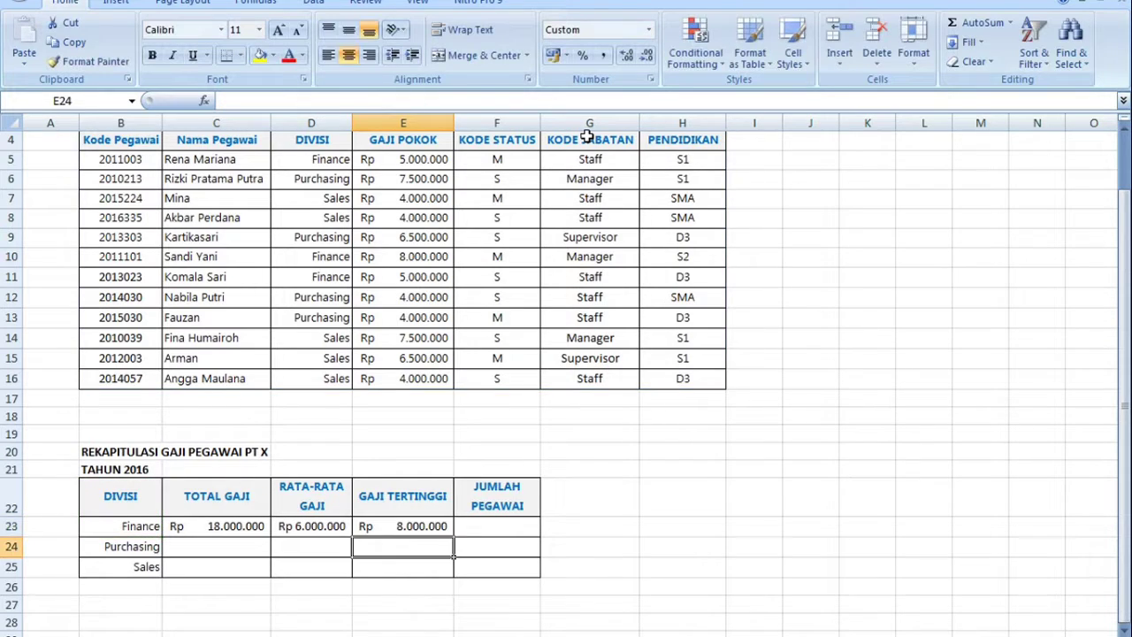
Step: Start a DCOUNTA formula in F23 for Finance's JUMLAH PEGAWAI
click(471, 528)
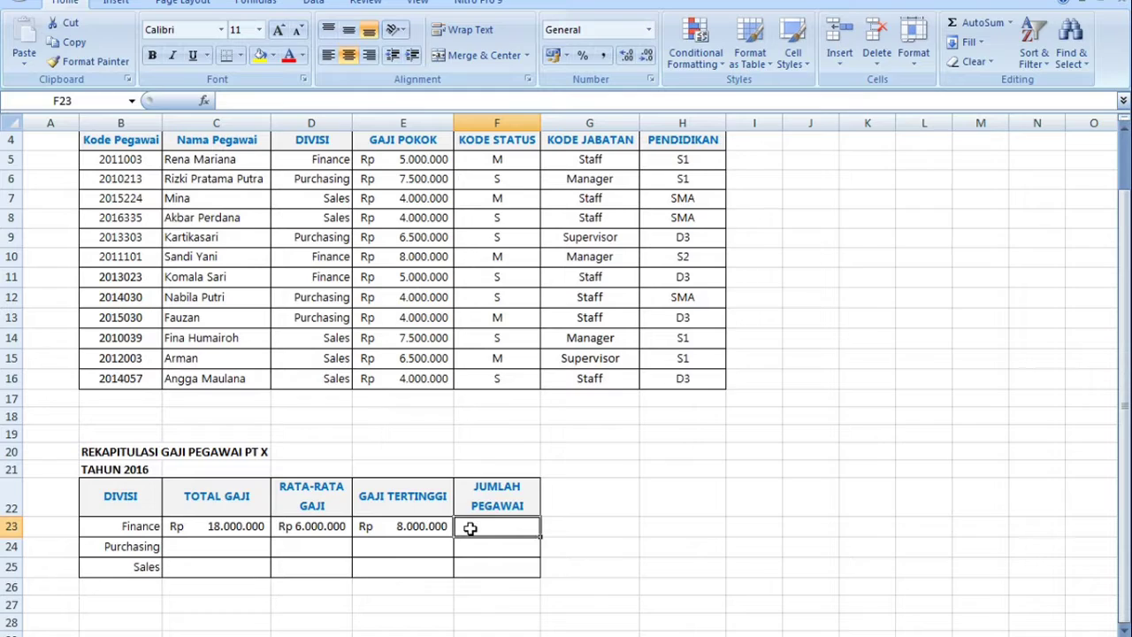
click(255, 103)
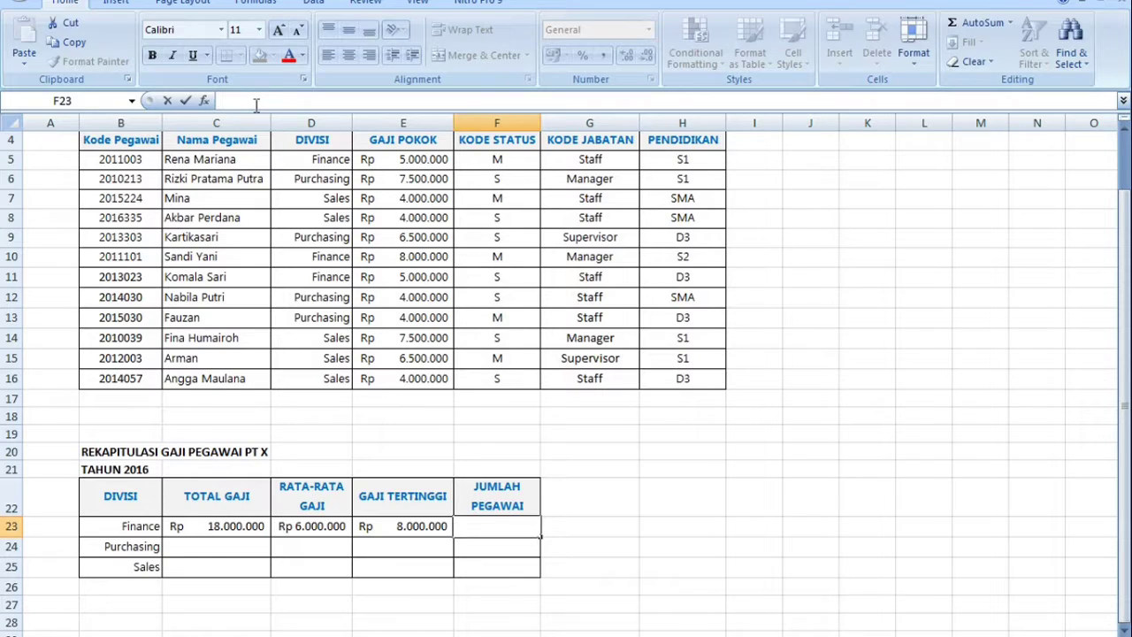
text(=)
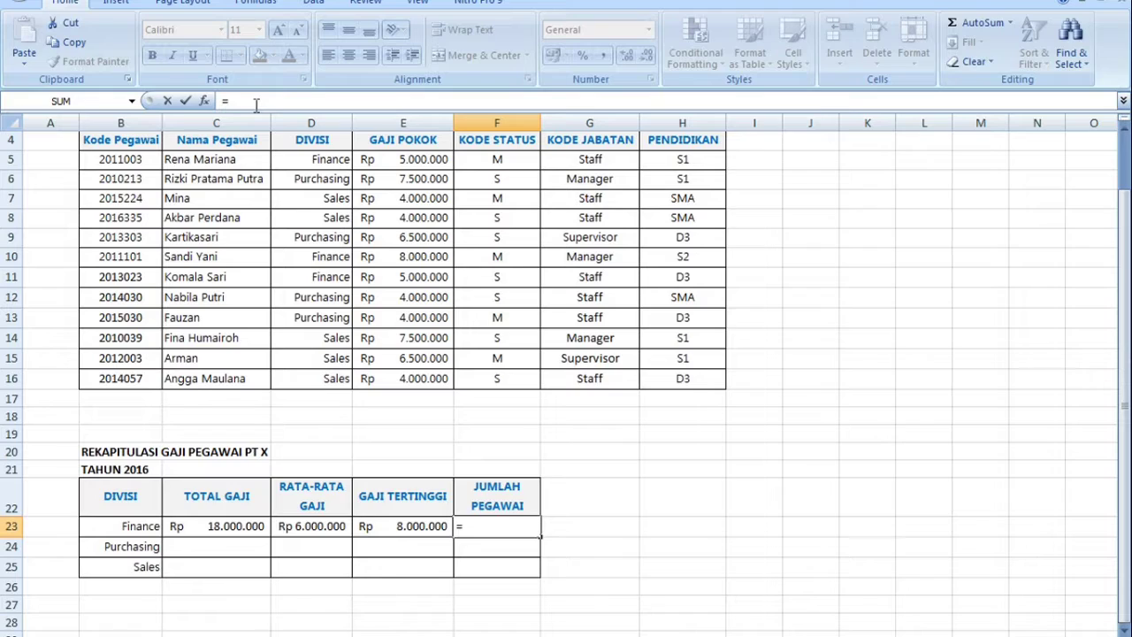
text(DCOUN)
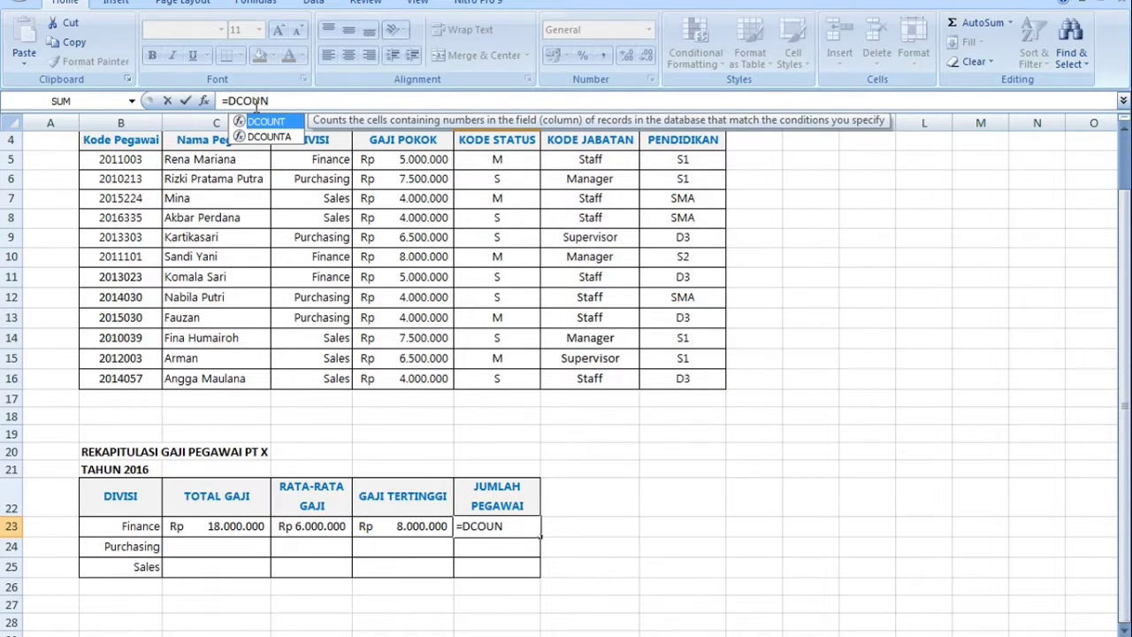
double_click(266, 136)
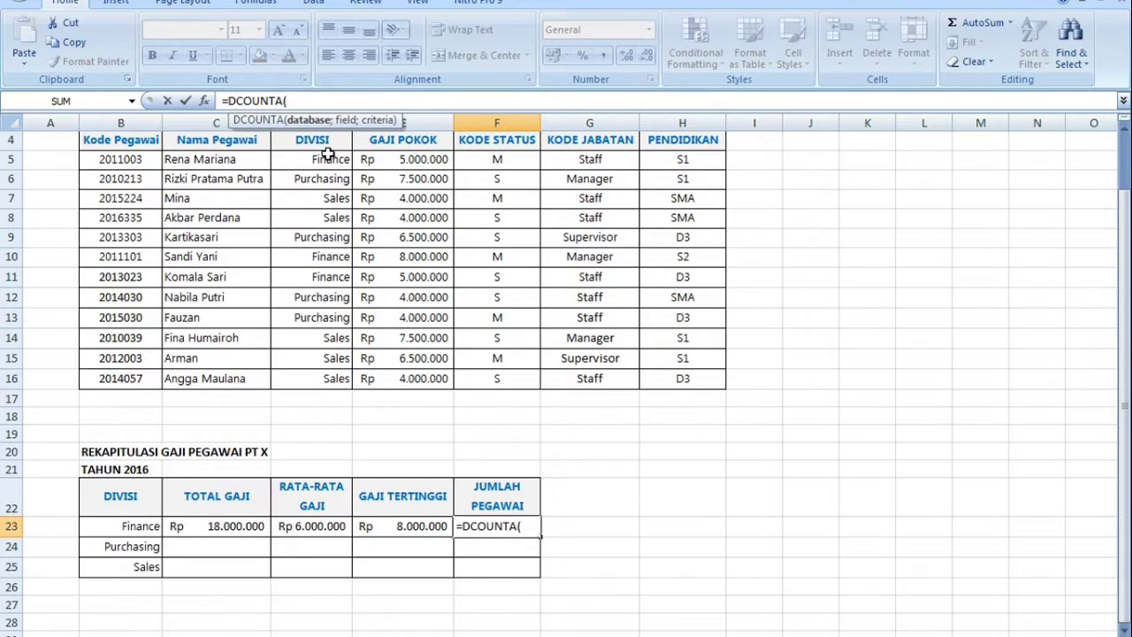
Step: Try to give the DCOUNTA the database B4:H16 and a field picked from the Nama Pegawai column after an opening quotation mark
click(110, 140)
drag(109, 139, 664, 378)
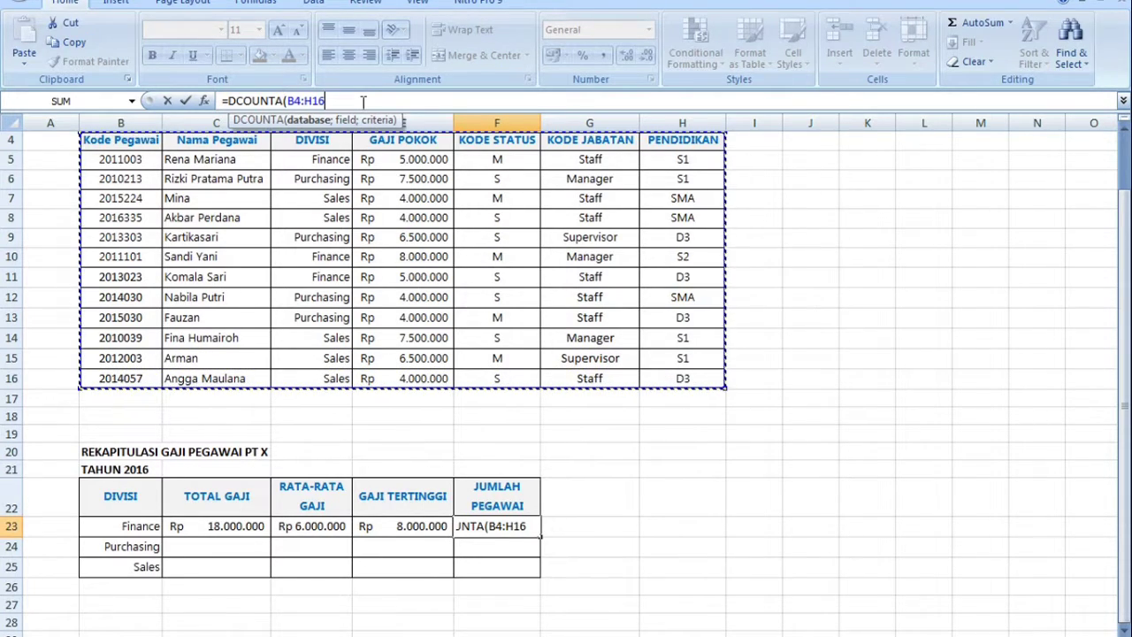
text(;)
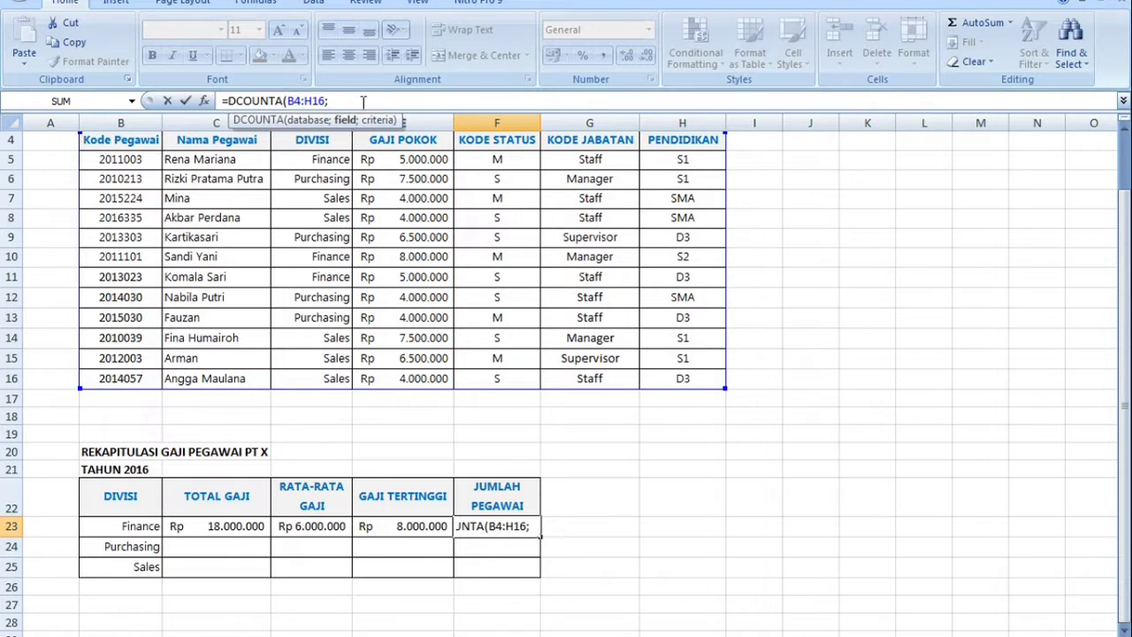
text(")
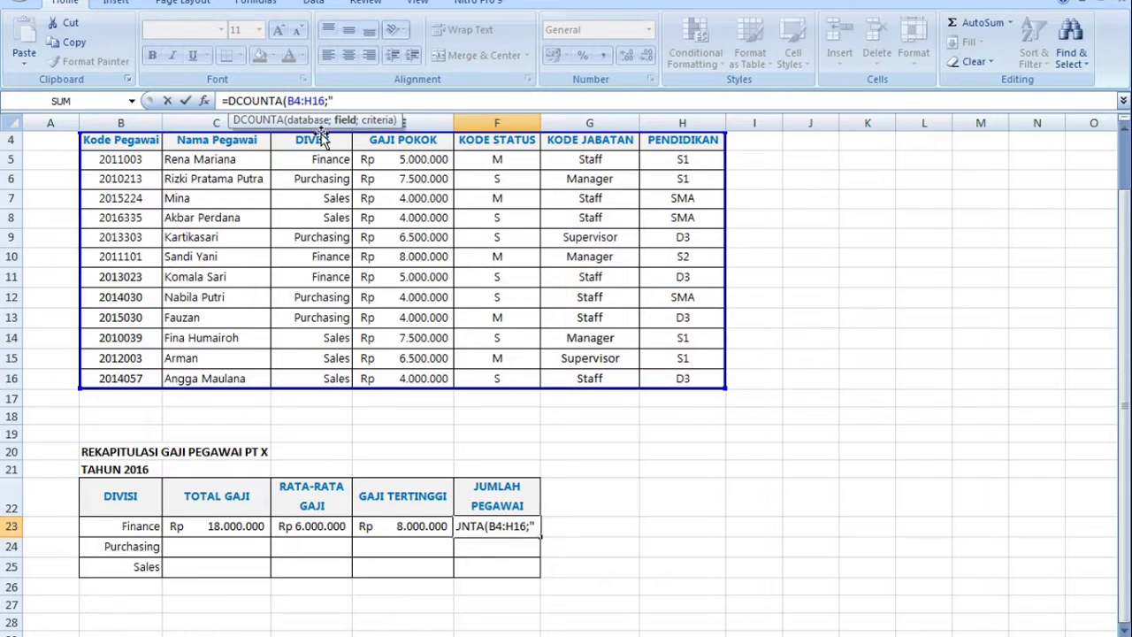
click(212, 162)
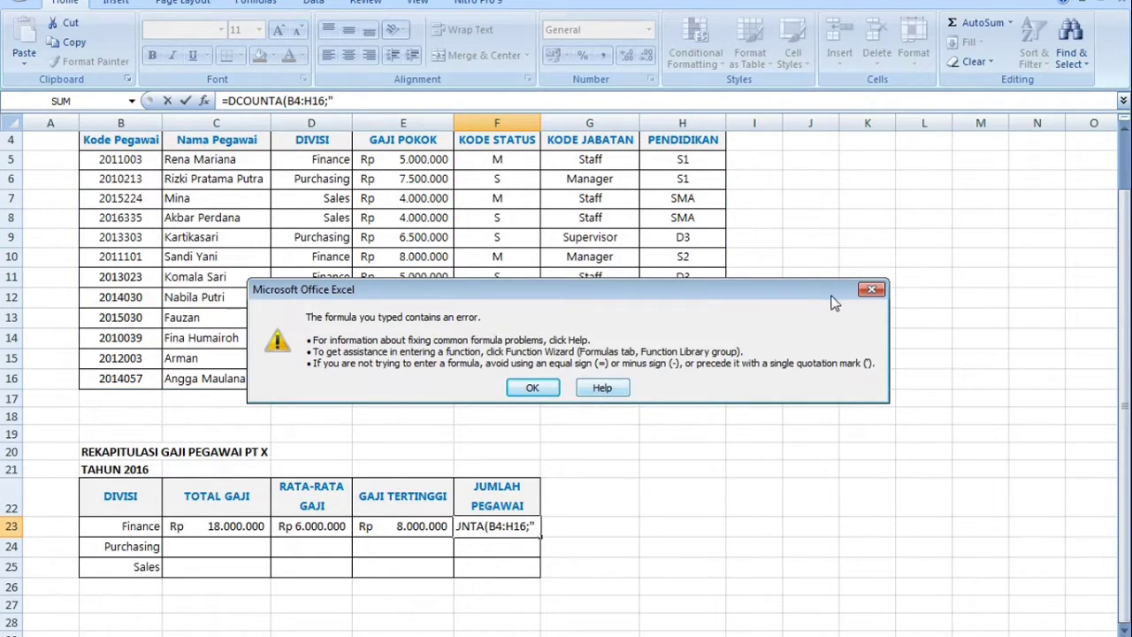
click(871, 290)
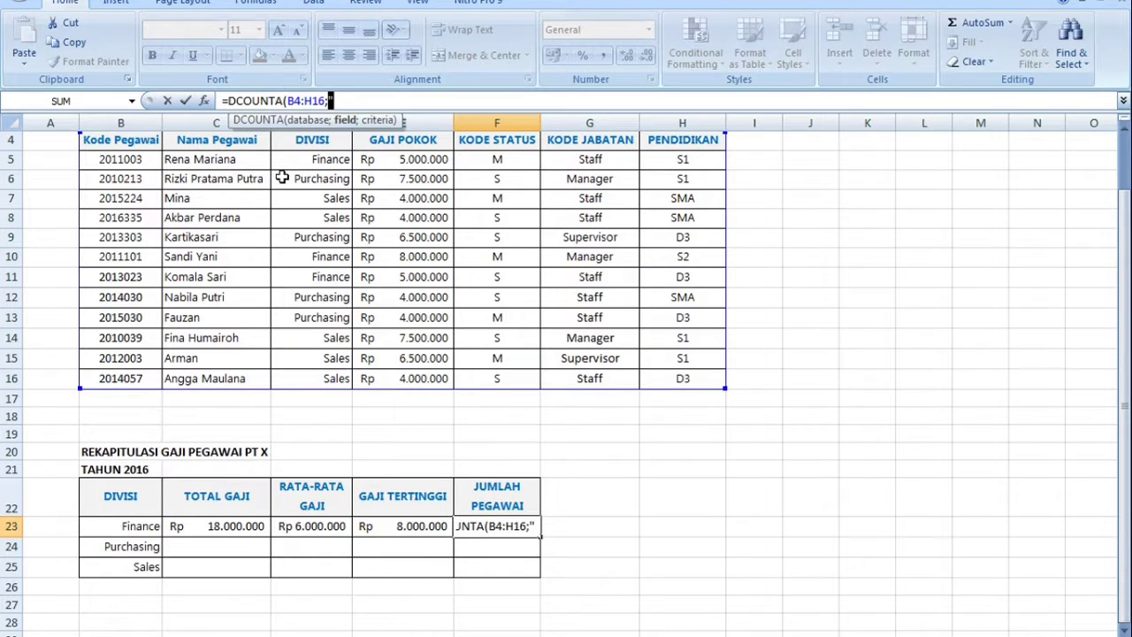
key(BackSpace)
text(")
click(197, 142)
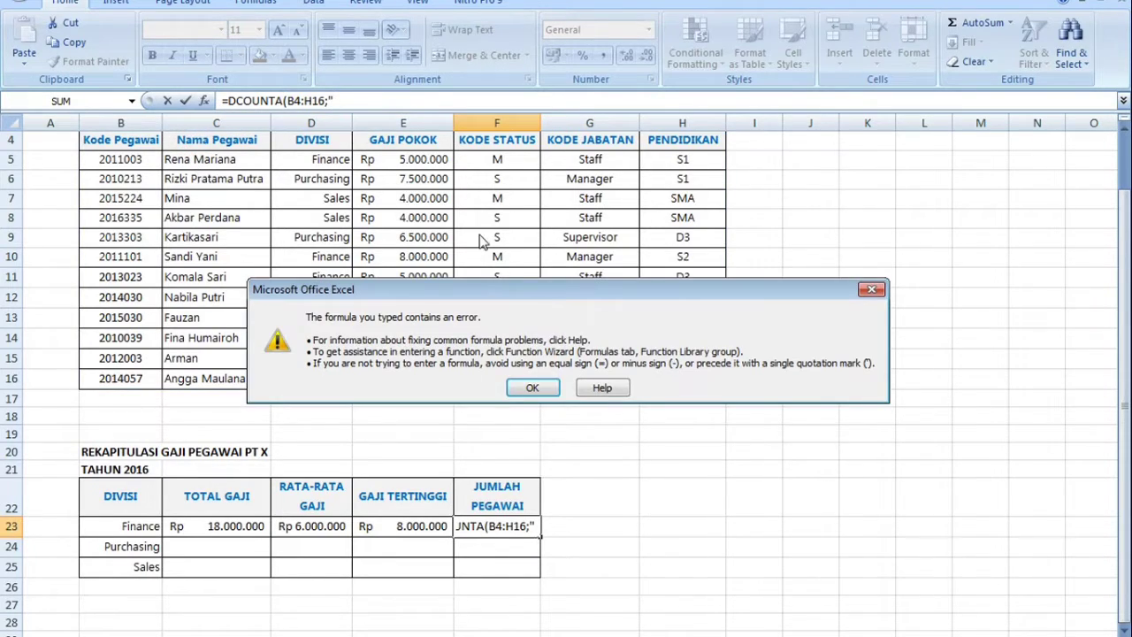
click(870, 293)
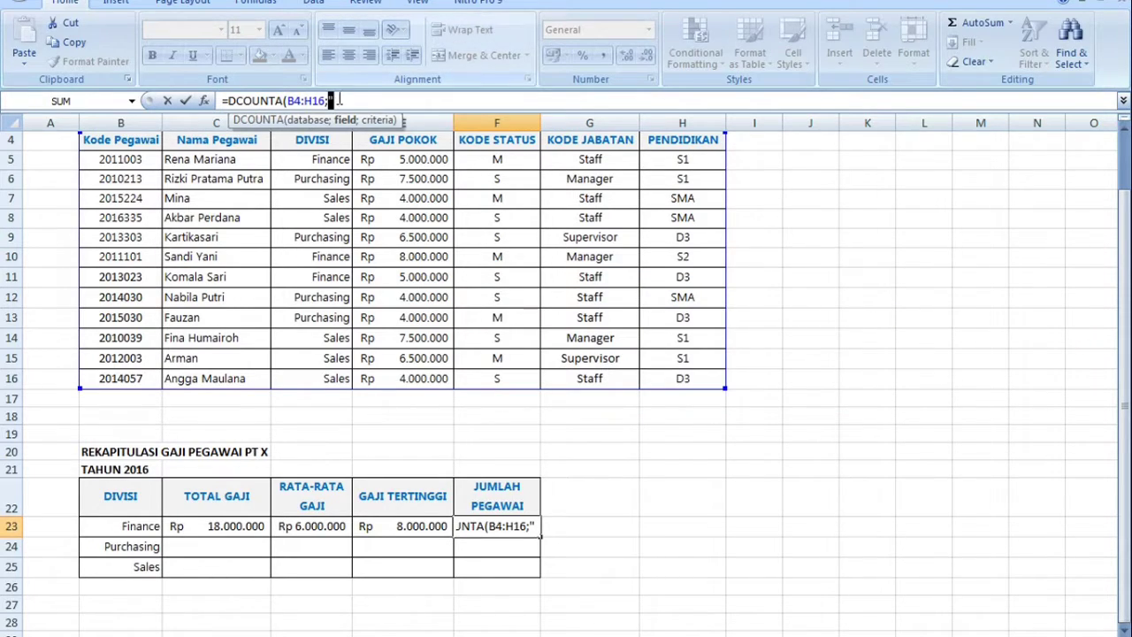
Step: Remove the arguments and opening parenthesis from the formula in F23, leaving only =DCOUNTA
click(351, 105)
key(BackSpace)
key(BackSpace)
key(BackSpace)
key(BackSpace)
key(BackSpace)
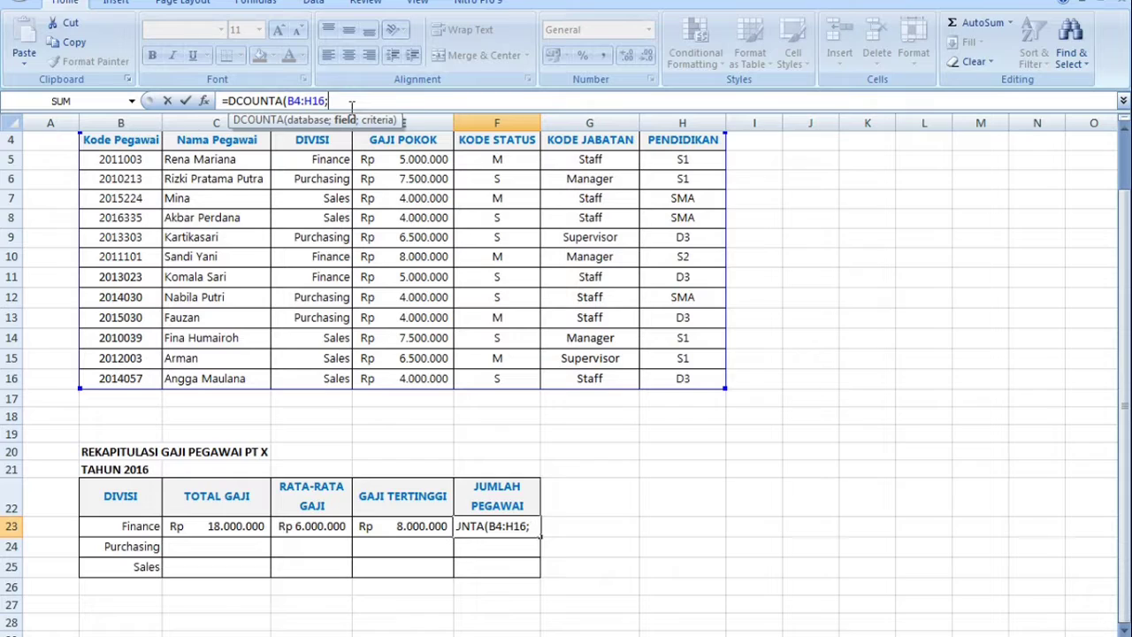
key(BackSpace)
key(BackSpace)
key(BackSpace)
key(BackSpace)
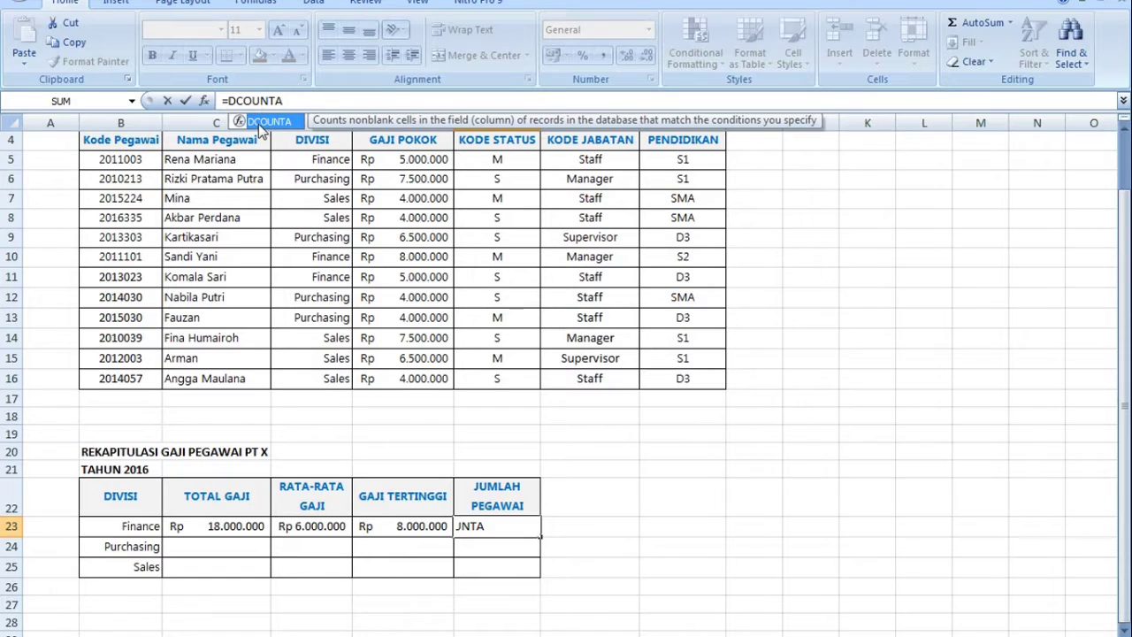
Step: Reopen the DCOUNTA function in F23 and set the employee table B4:H16 as its database
double_click(258, 122)
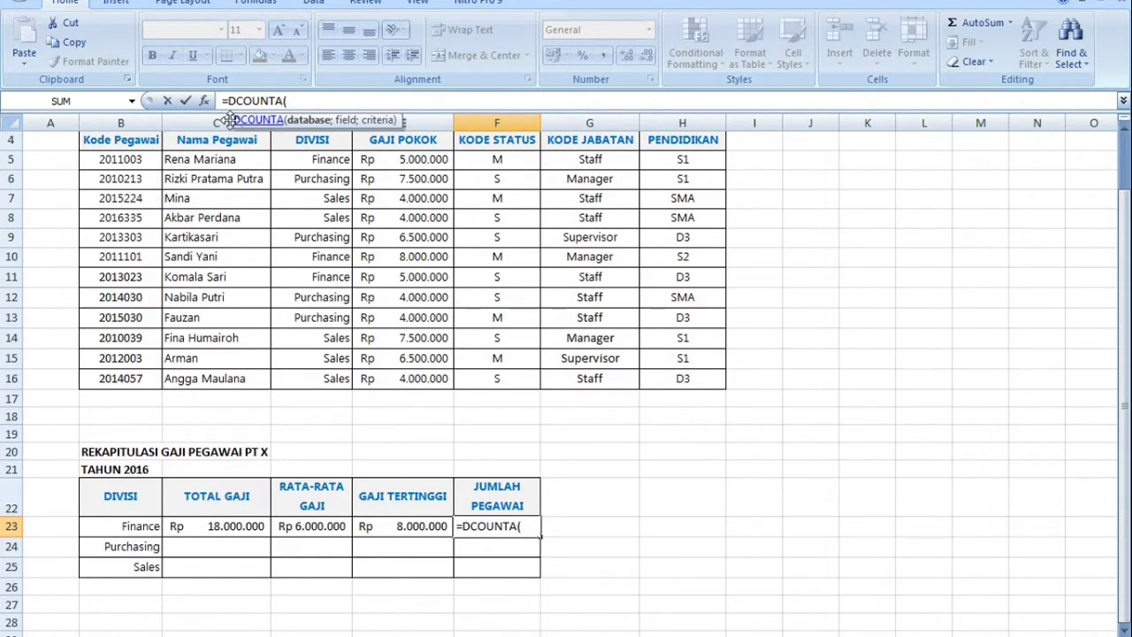
click(97, 140)
drag(101, 139, 673, 378)
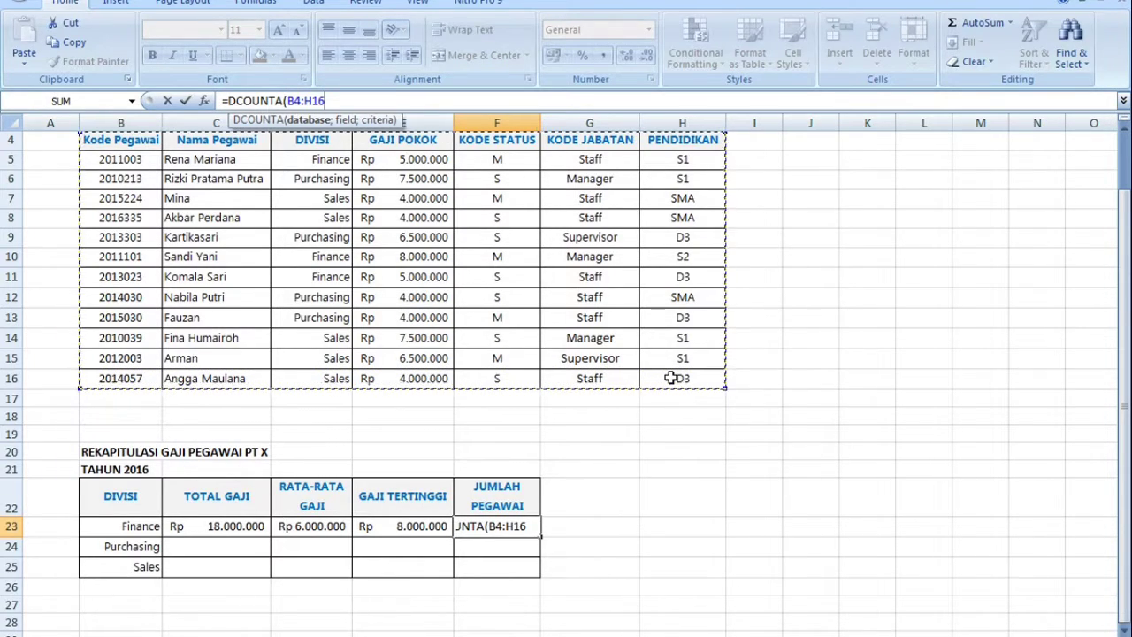
Step: Complete the DCOUNTA formula in F23 with the field "NAMA PEGAWAI" and the criteria range B22:B23
text(;)
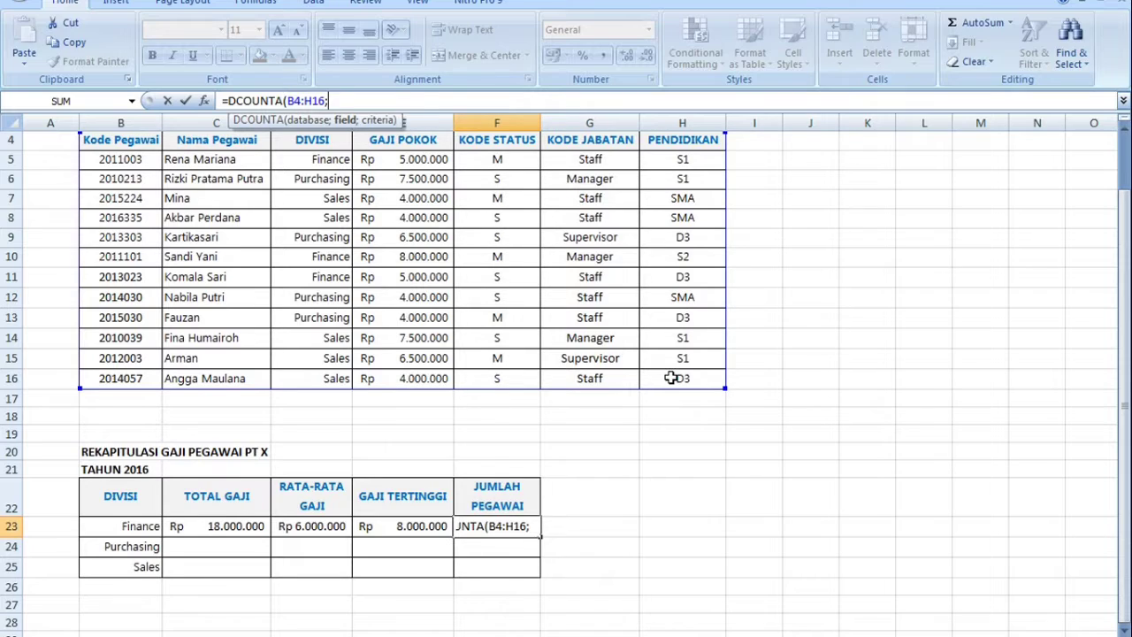
text("NAMA )
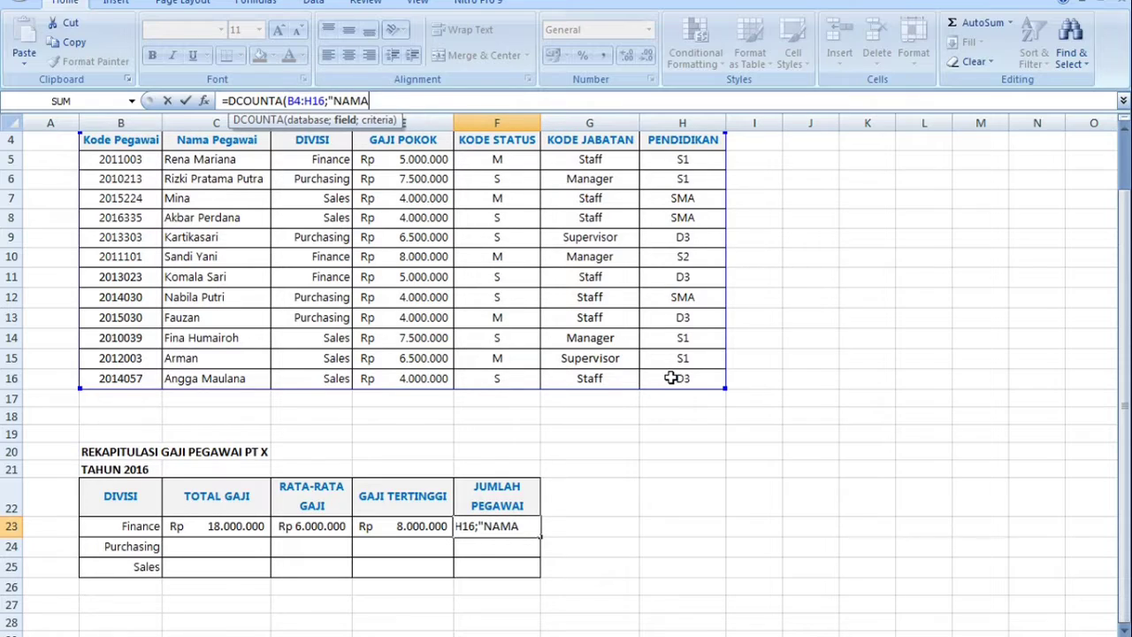
text(PE)
text(GAWAI)
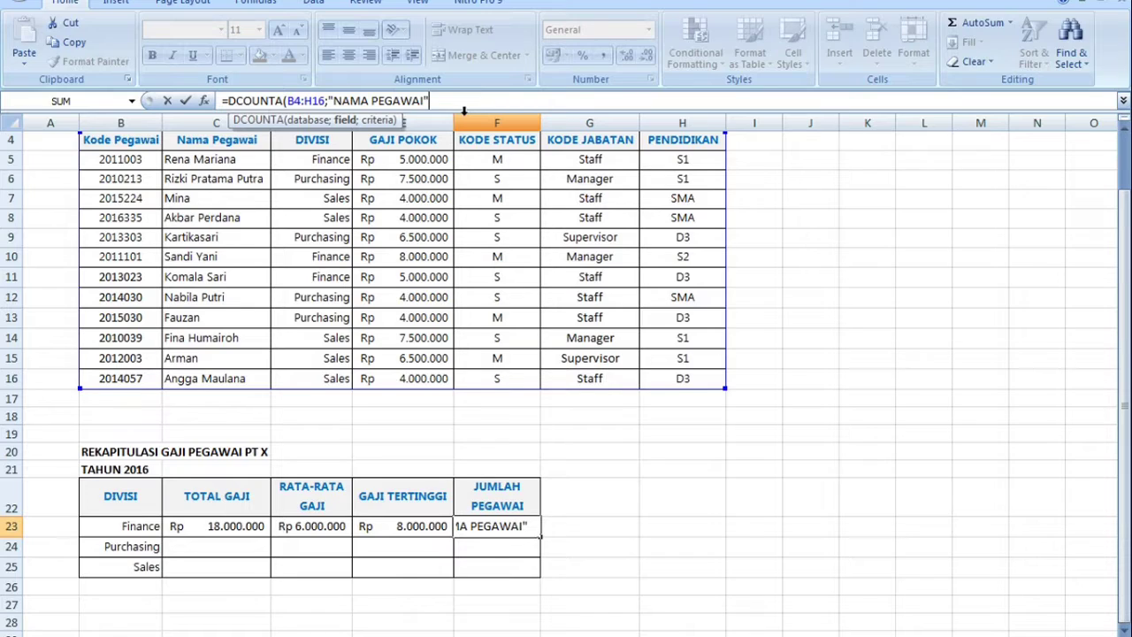
text(;)
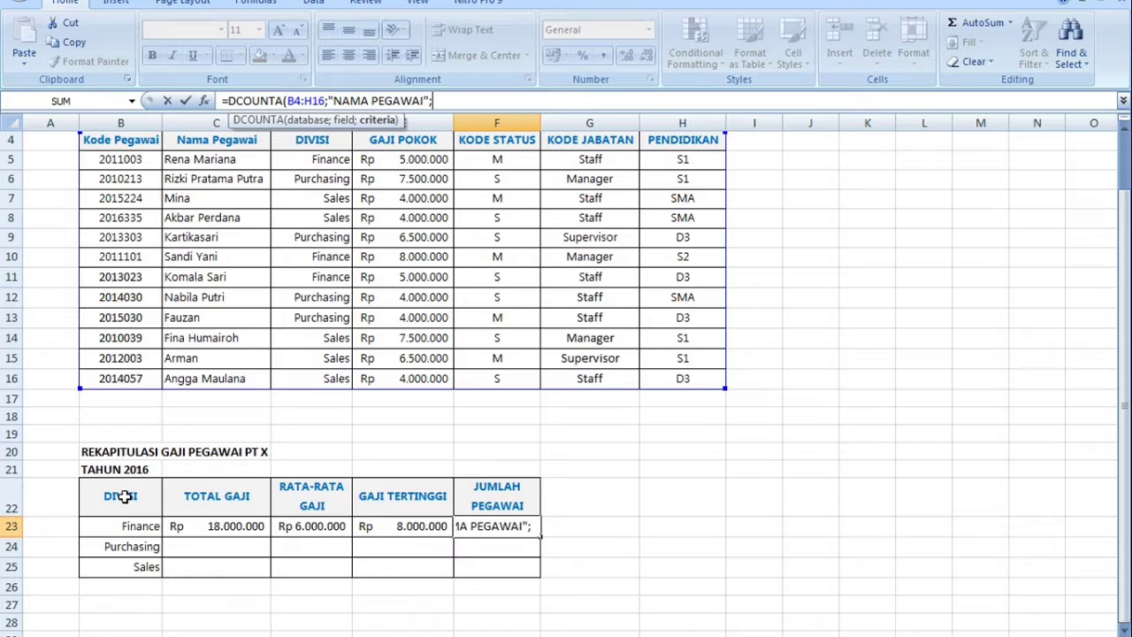
drag(123, 497, 122, 523)
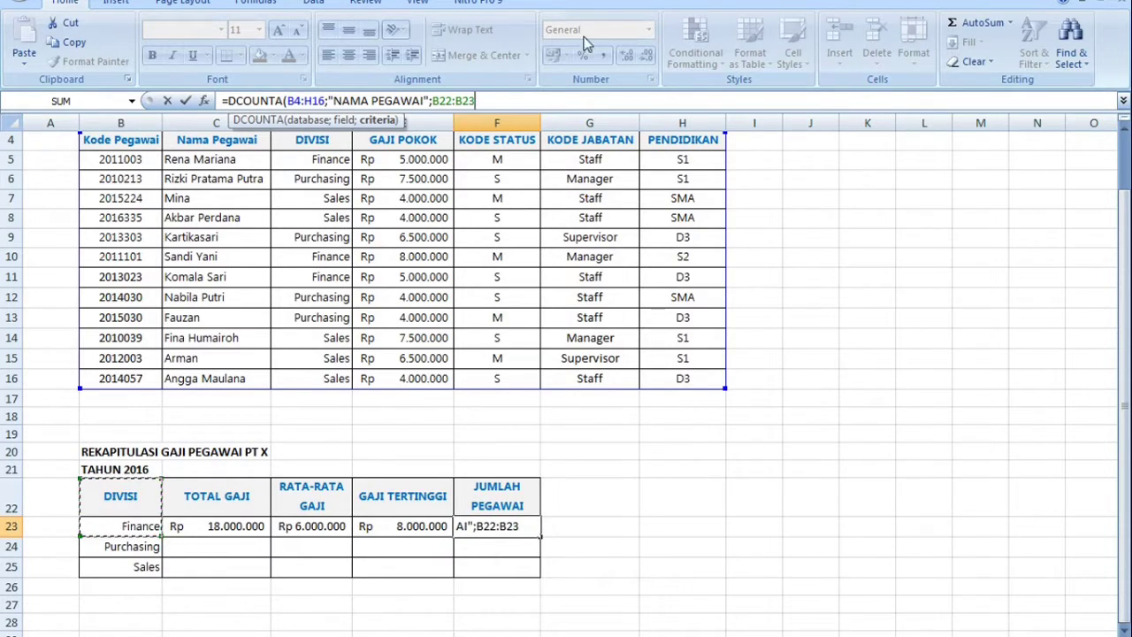
text())
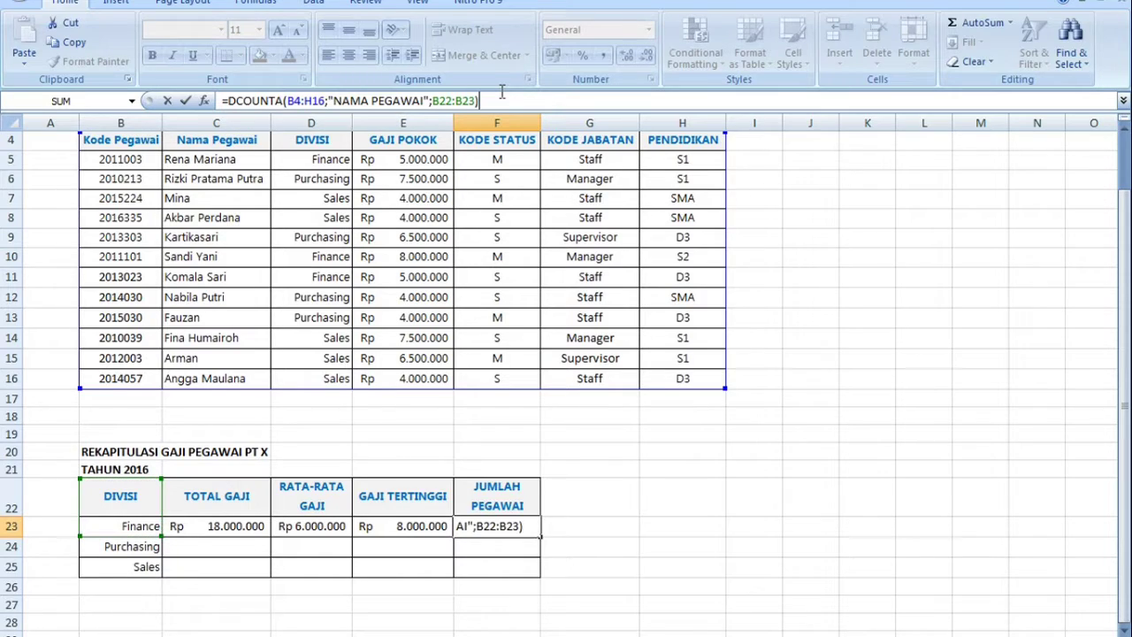
key(Return)
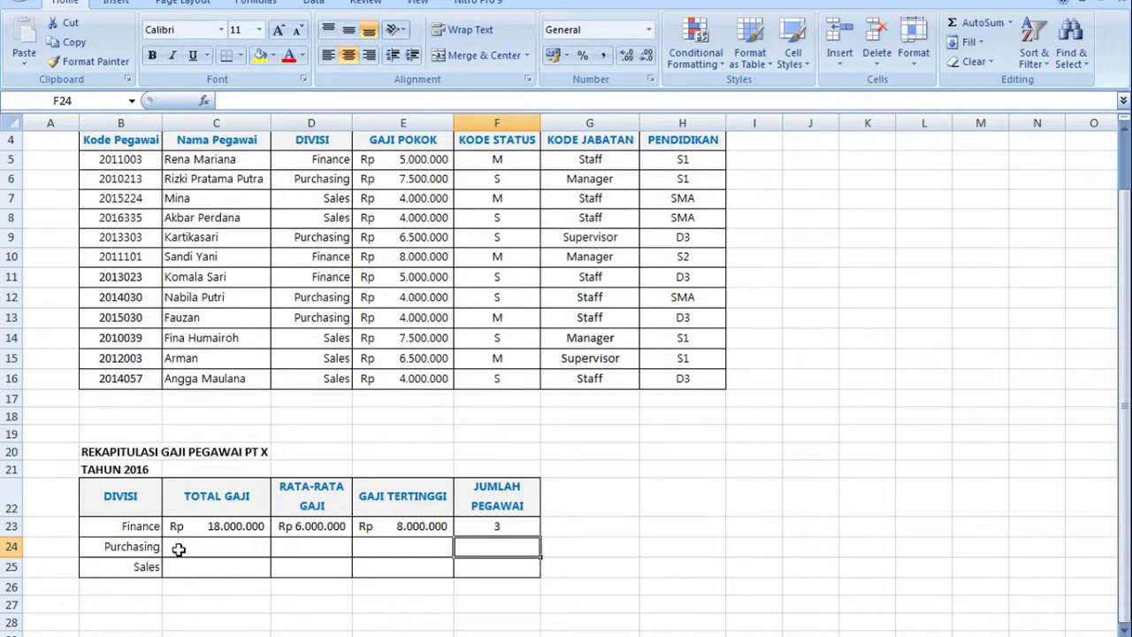
Step: Fill the Purchasing and Sales recap rows with a What-If Data Table over B23:F25, using B23 as the column input cell
click(138, 525)
drag(140, 526, 468, 566)
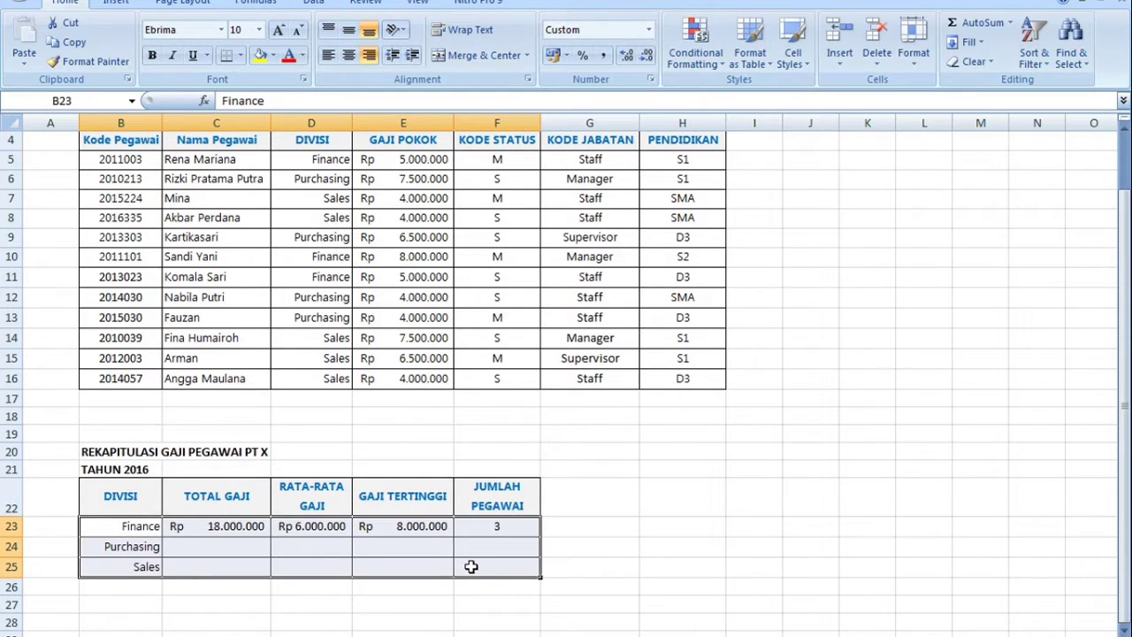
click(326, 3)
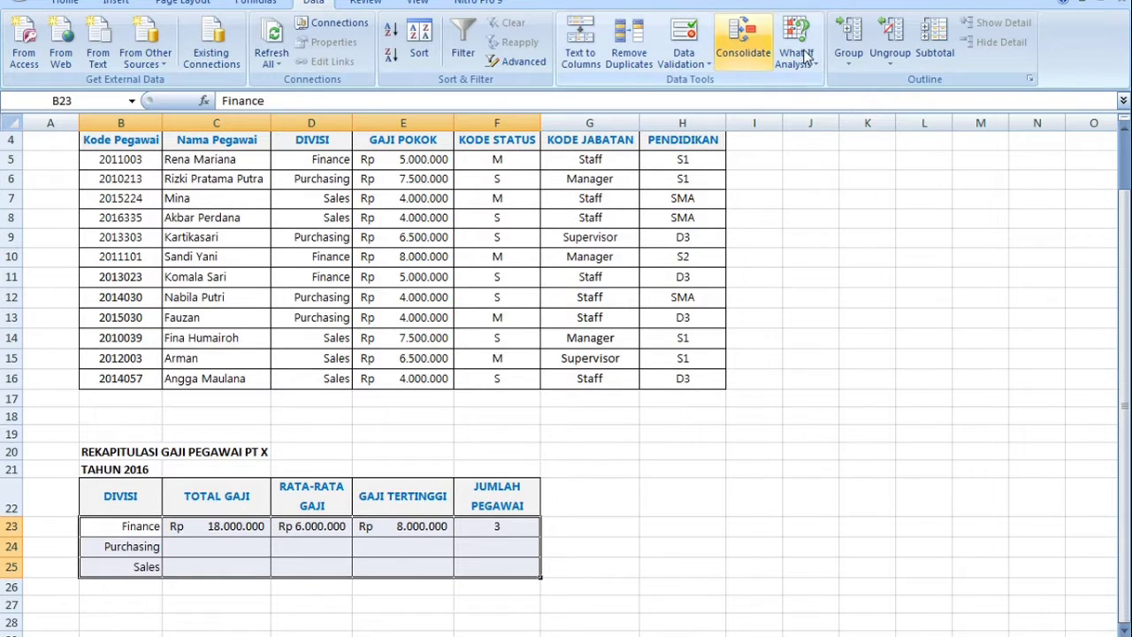
click(809, 61)
click(807, 63)
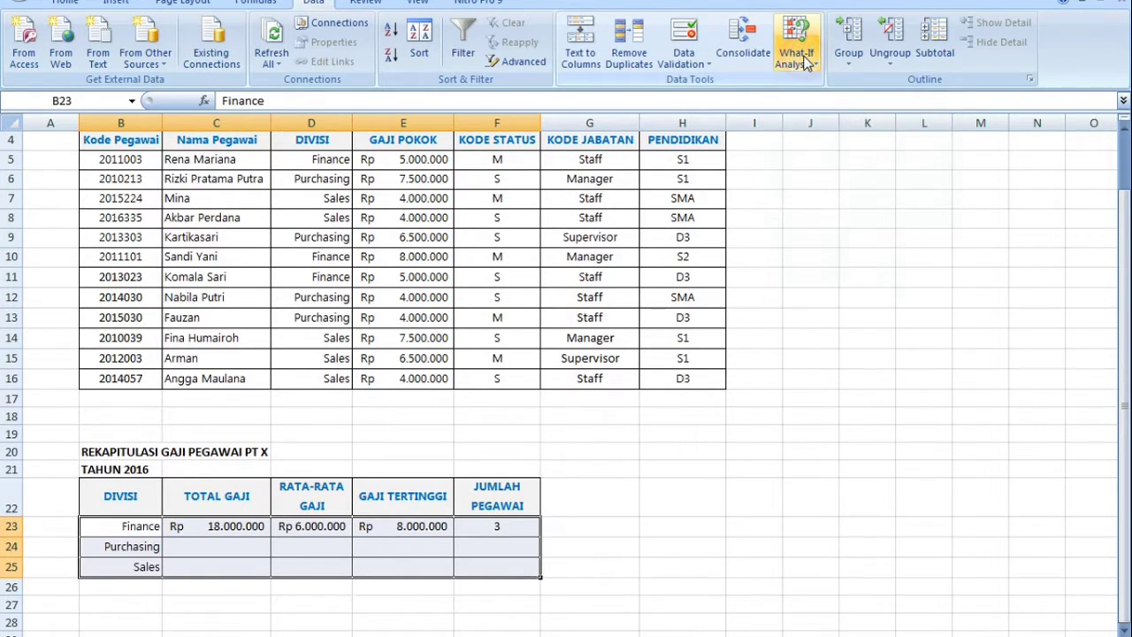
click(821, 69)
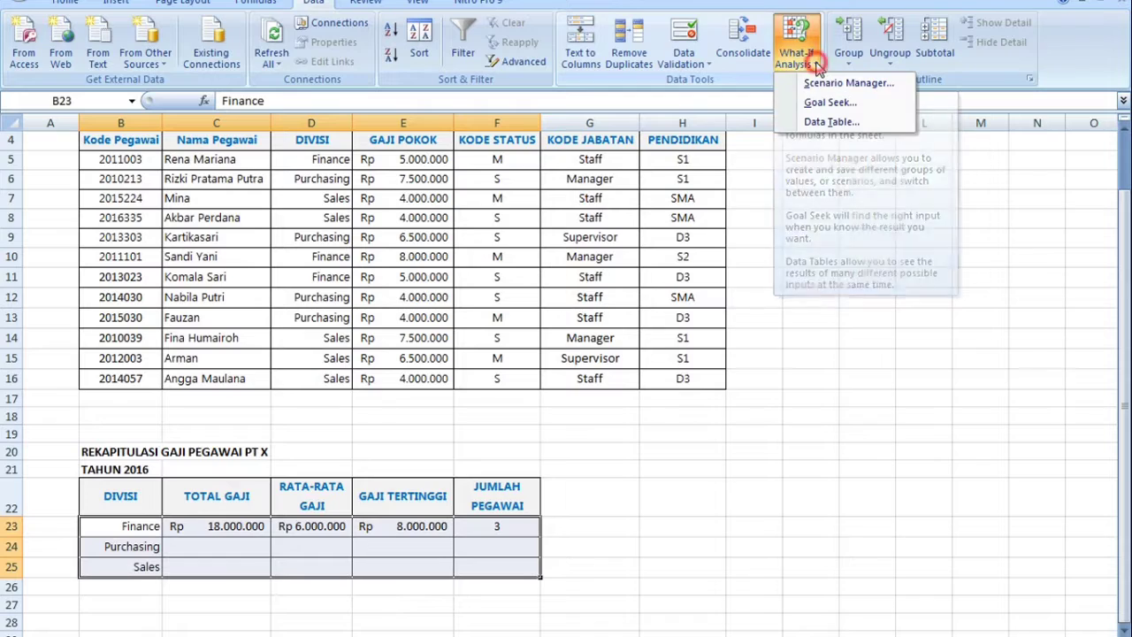
click(818, 121)
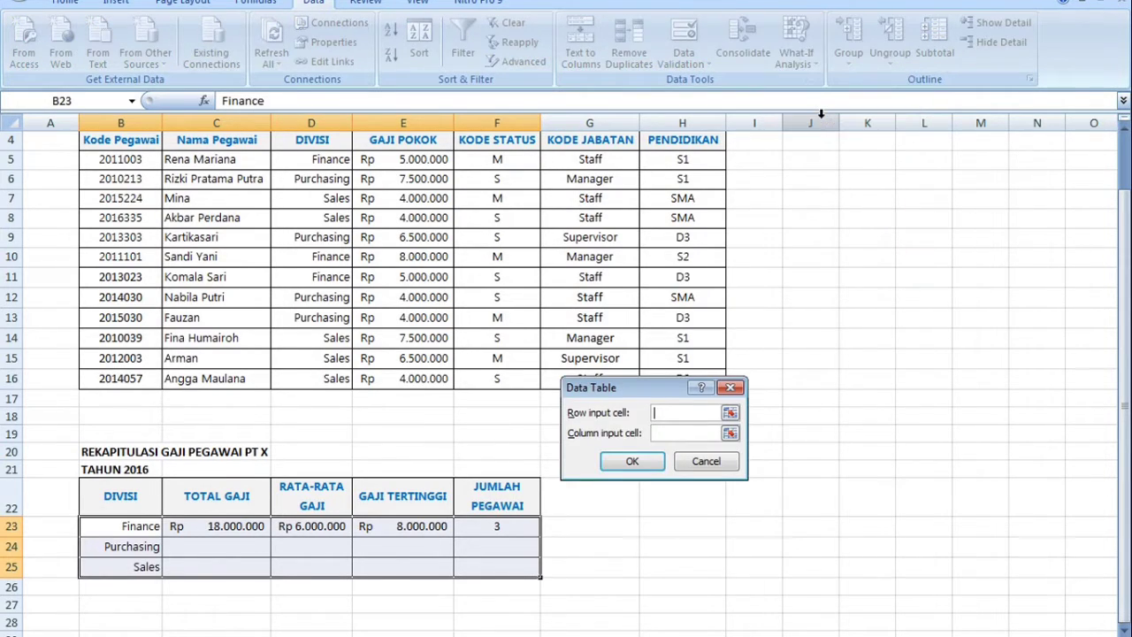
click(670, 432)
click(138, 527)
click(632, 461)
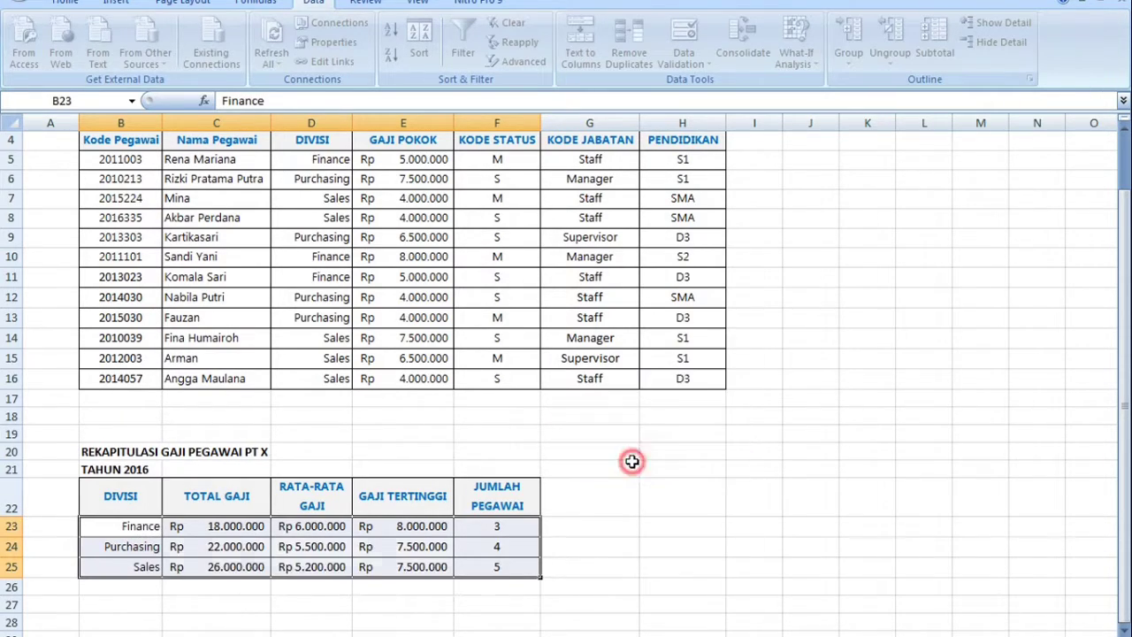
Step: Inspect the formula in E24 and compare the completed division recap with the employee table
click(592, 525)
click(389, 546)
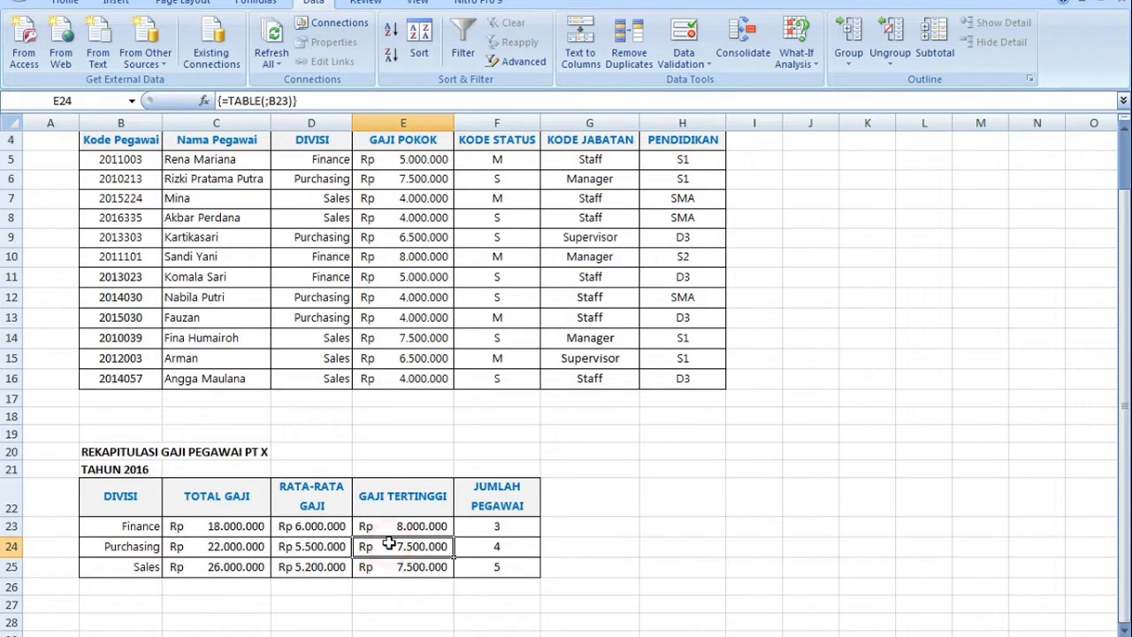
scroll(442, 467, up, 1)
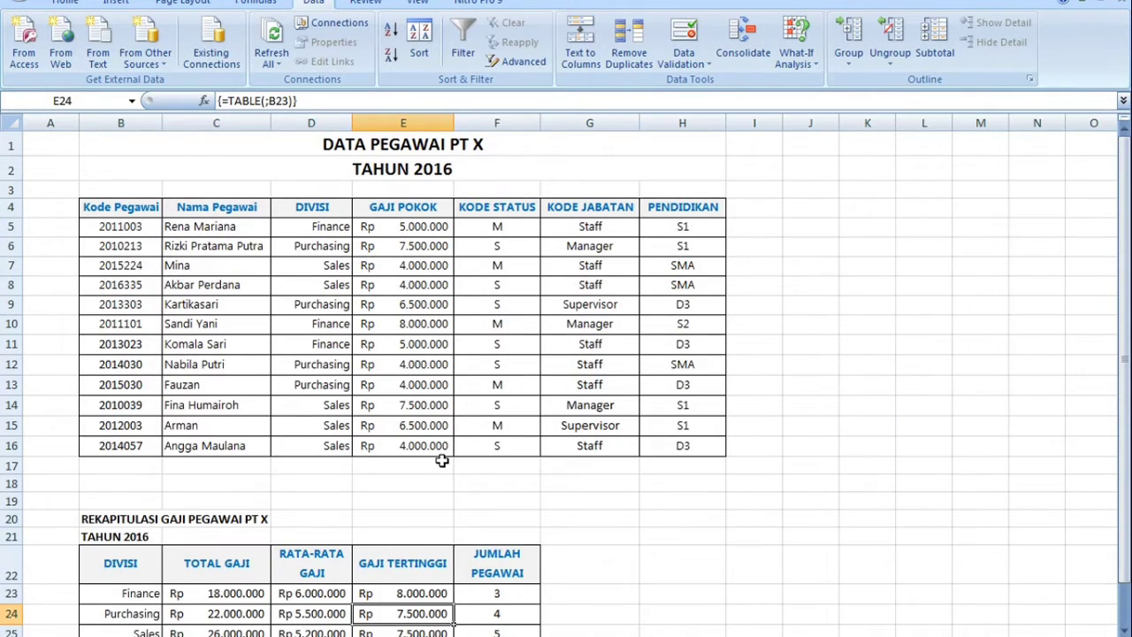
scroll(442, 460, down, 1)
scroll(442, 463, down, 1)
scroll(444, 460, up, 2)
scroll(416, 424, down, 1)
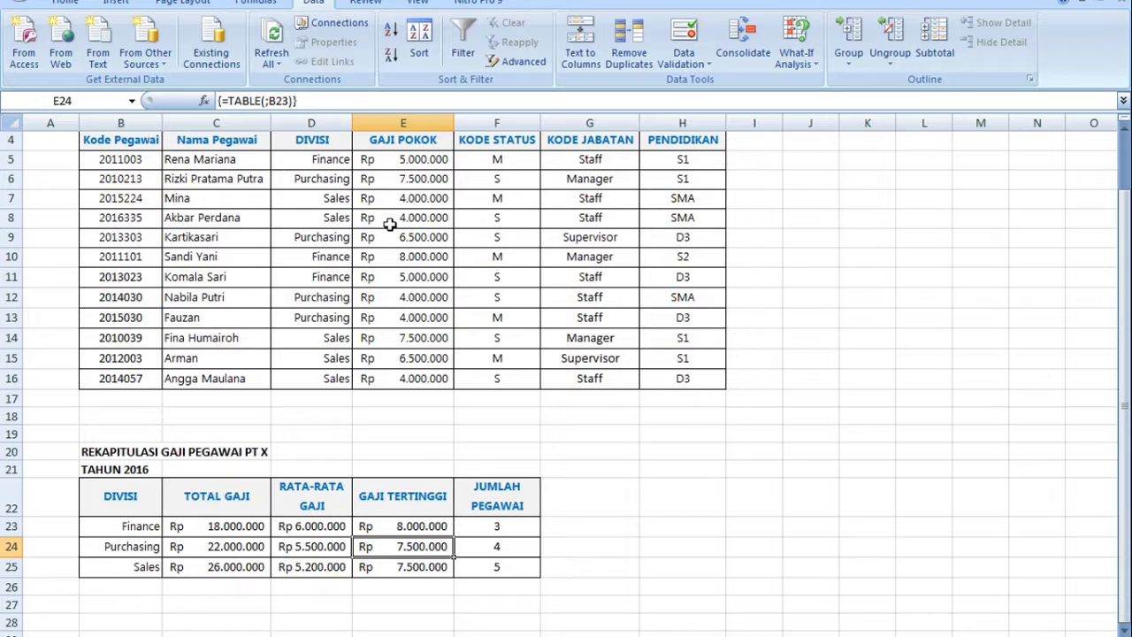
scroll(367, 201, up, 1)
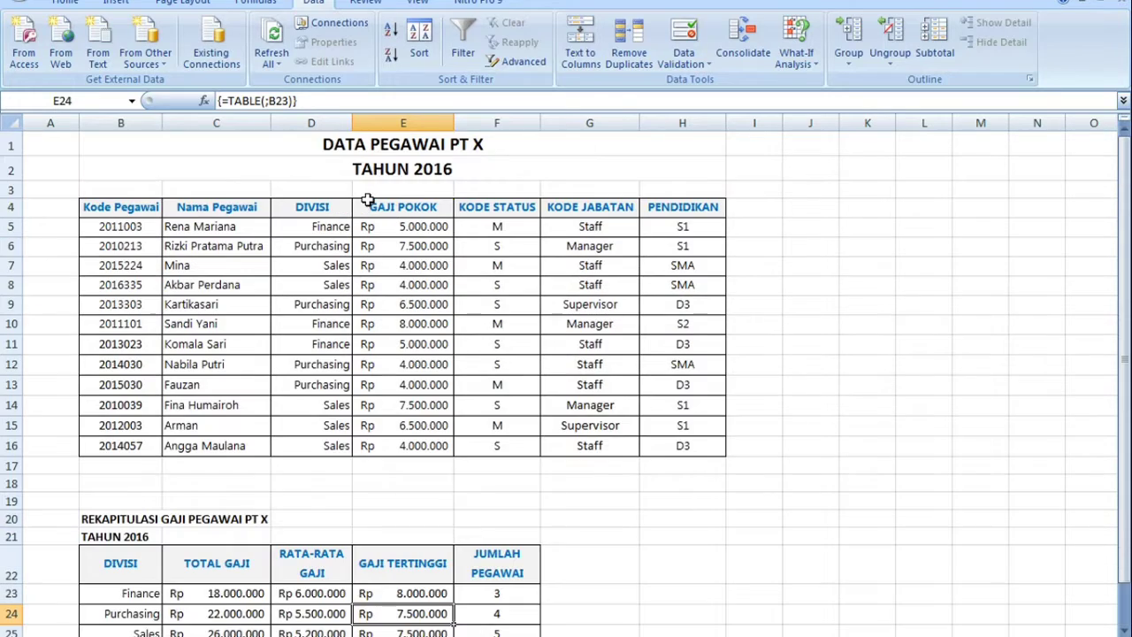
Step: Apply List data validation with source C5:C16 to the DIVISI cells D5:D16, and choose the first employee's name for D5
click(316, 227)
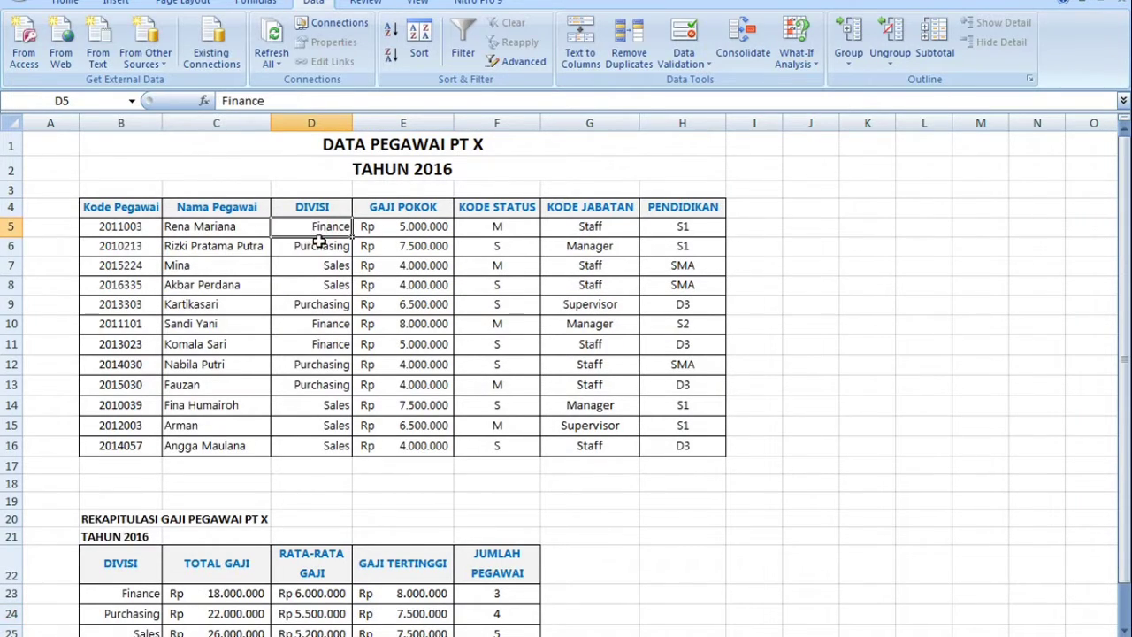
drag(318, 240, 330, 439)
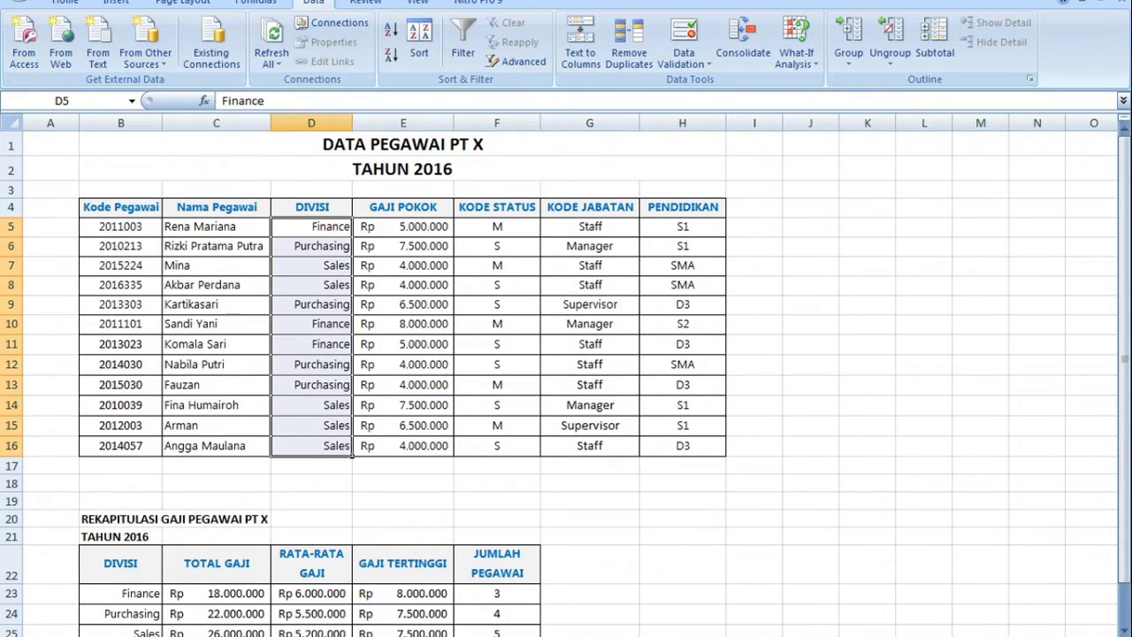
click(700, 62)
click(705, 84)
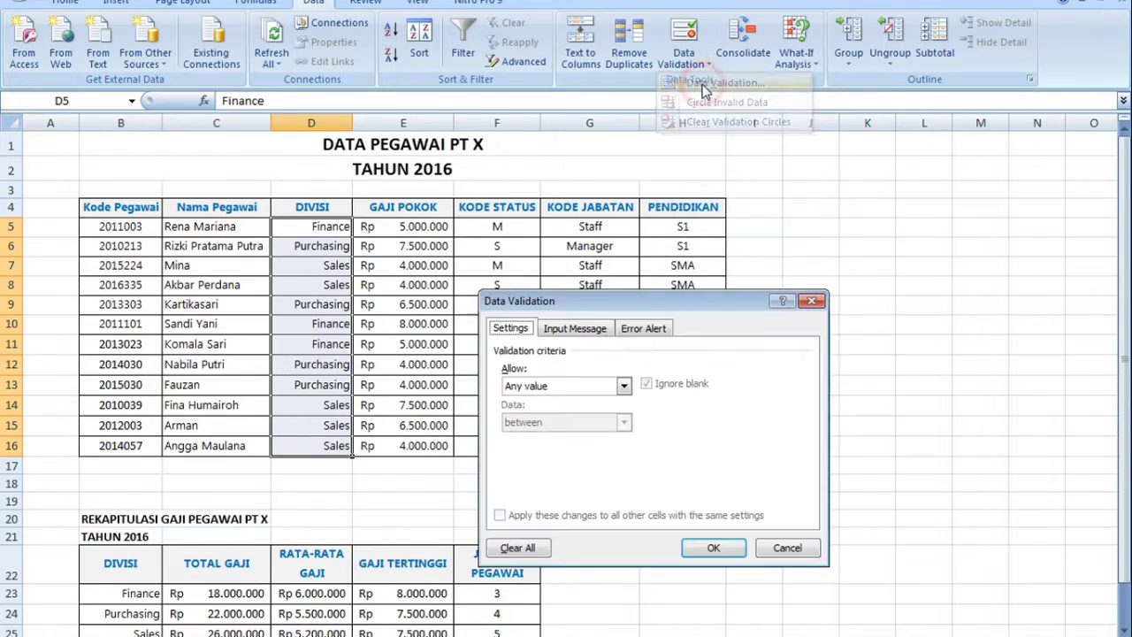
click(623, 386)
click(560, 438)
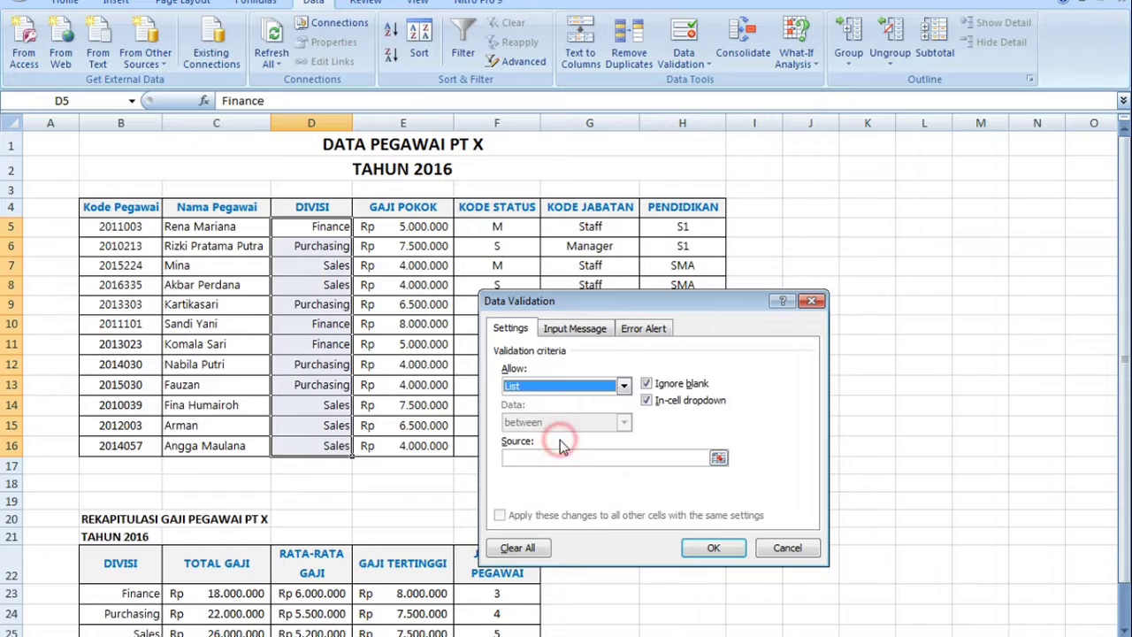
click(553, 456)
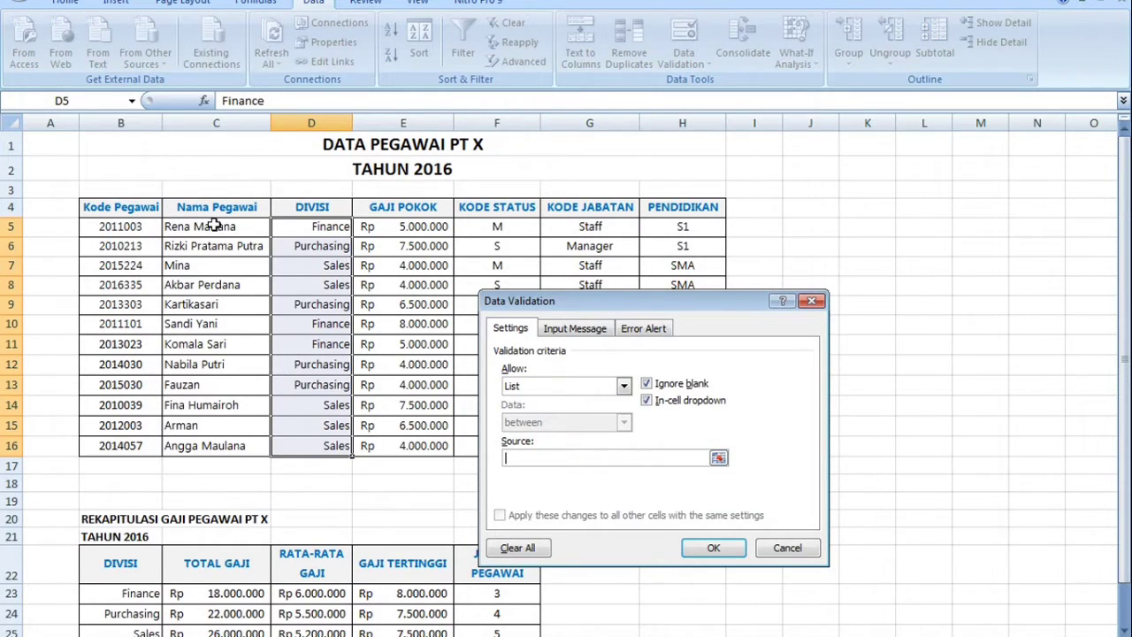
drag(213, 226, 223, 445)
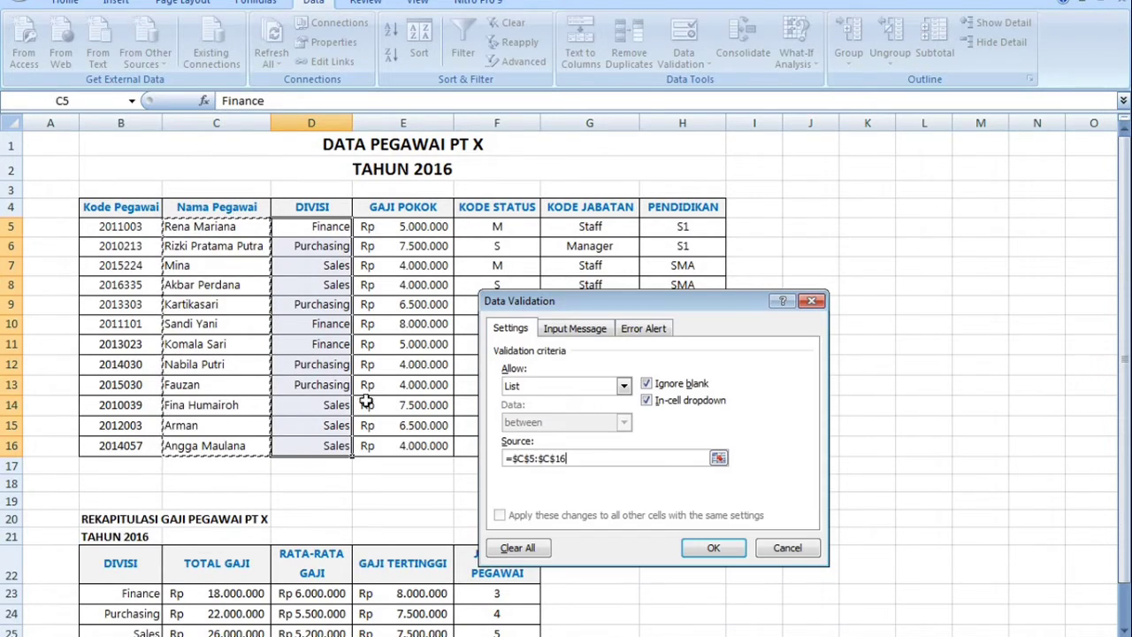
click(711, 548)
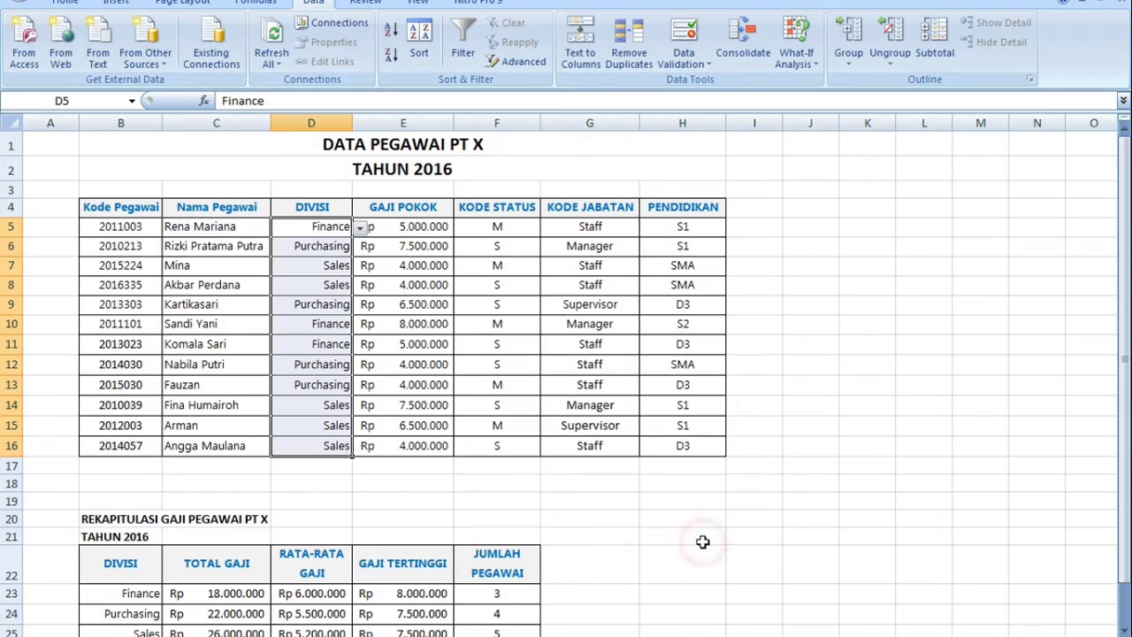
click(359, 228)
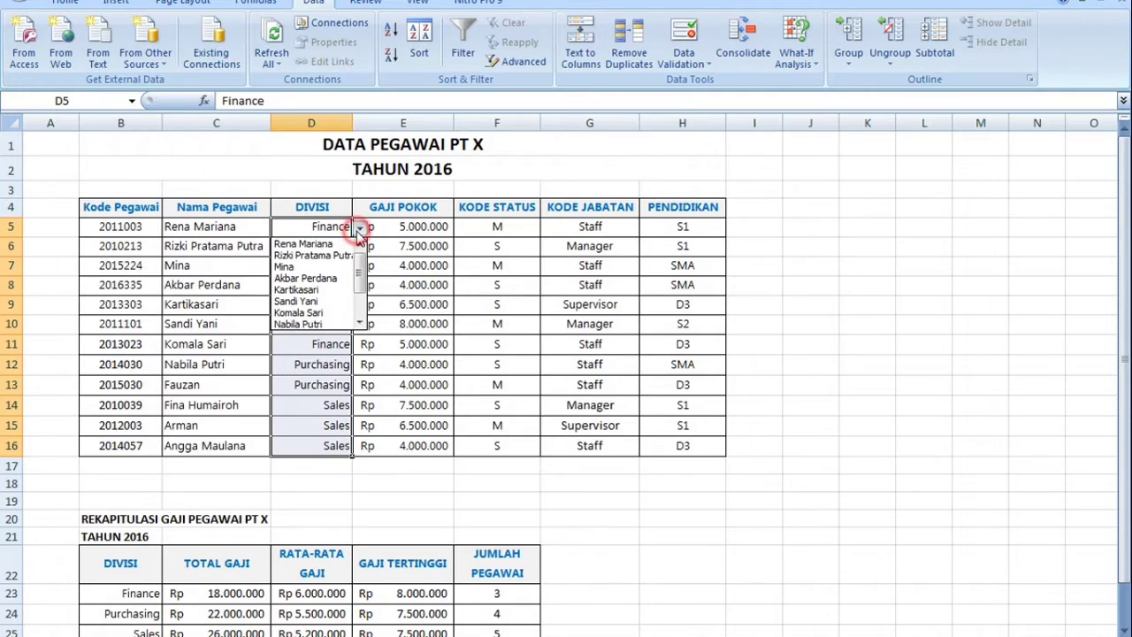
click(306, 244)
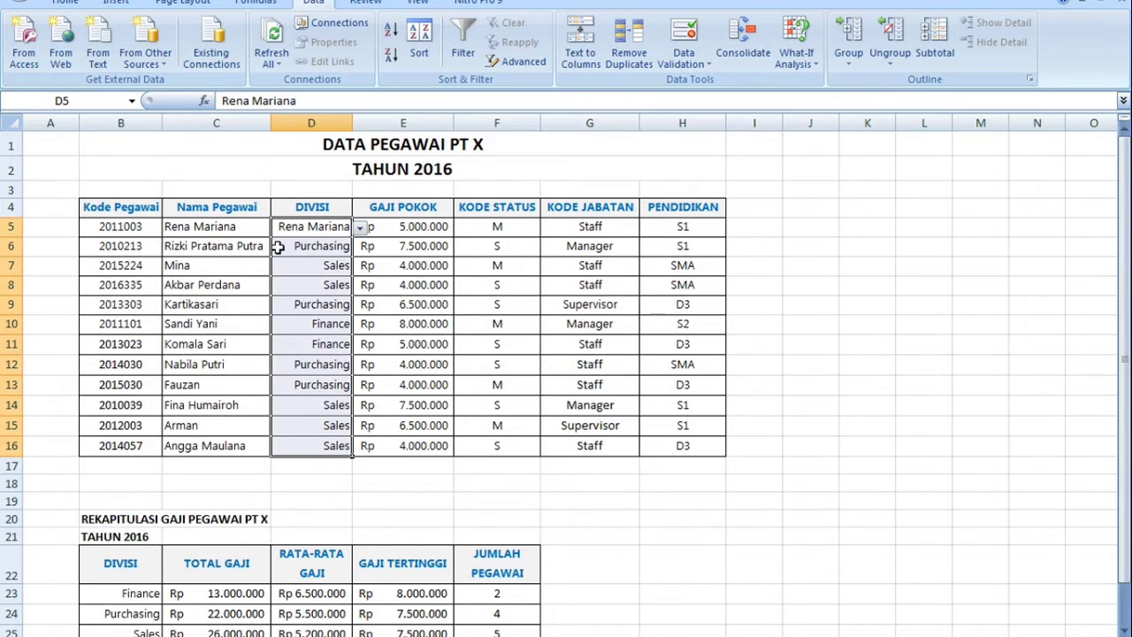
scroll(294, 266, down, 4)
scroll(294, 265, down, 5)
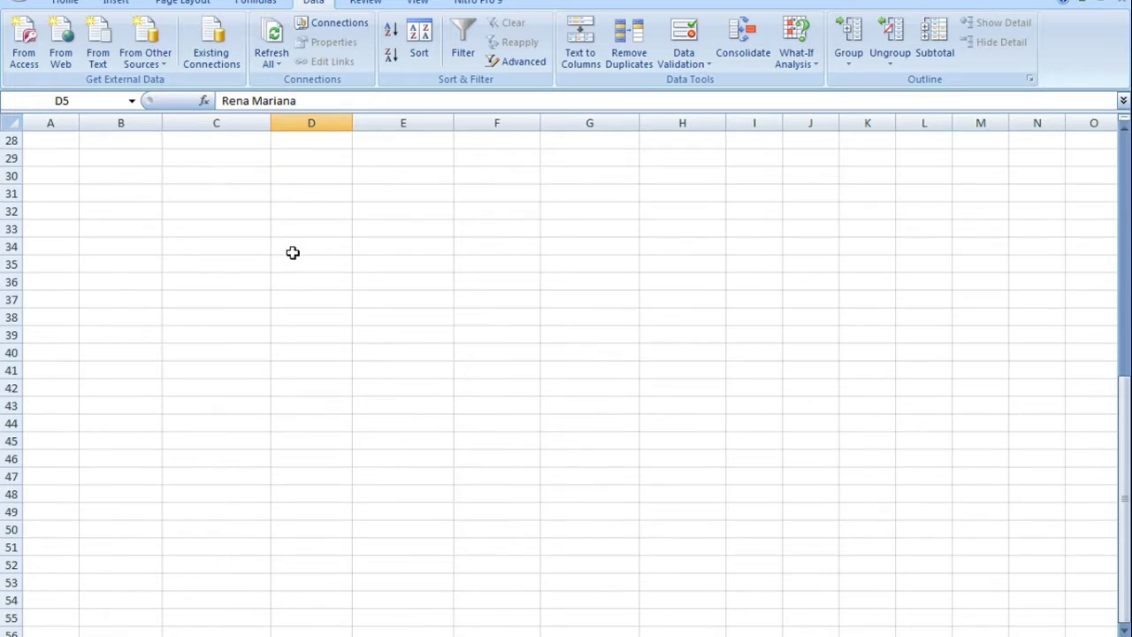
scroll(298, 245, up, 9)
scroll(298, 232, down, 1)
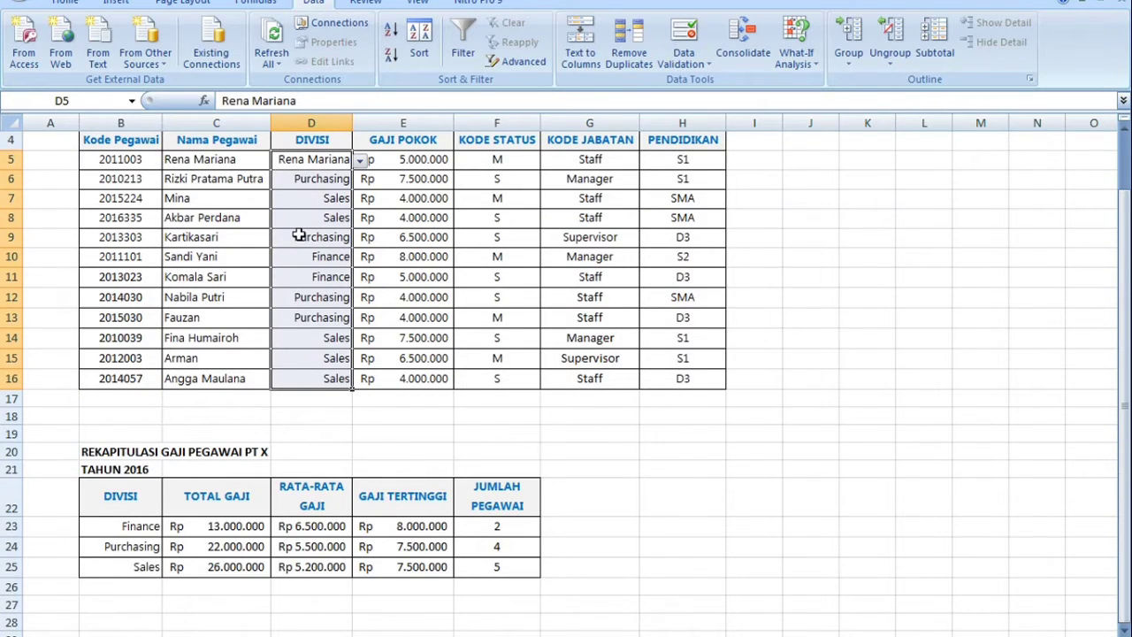
scroll(298, 234, up, 1)
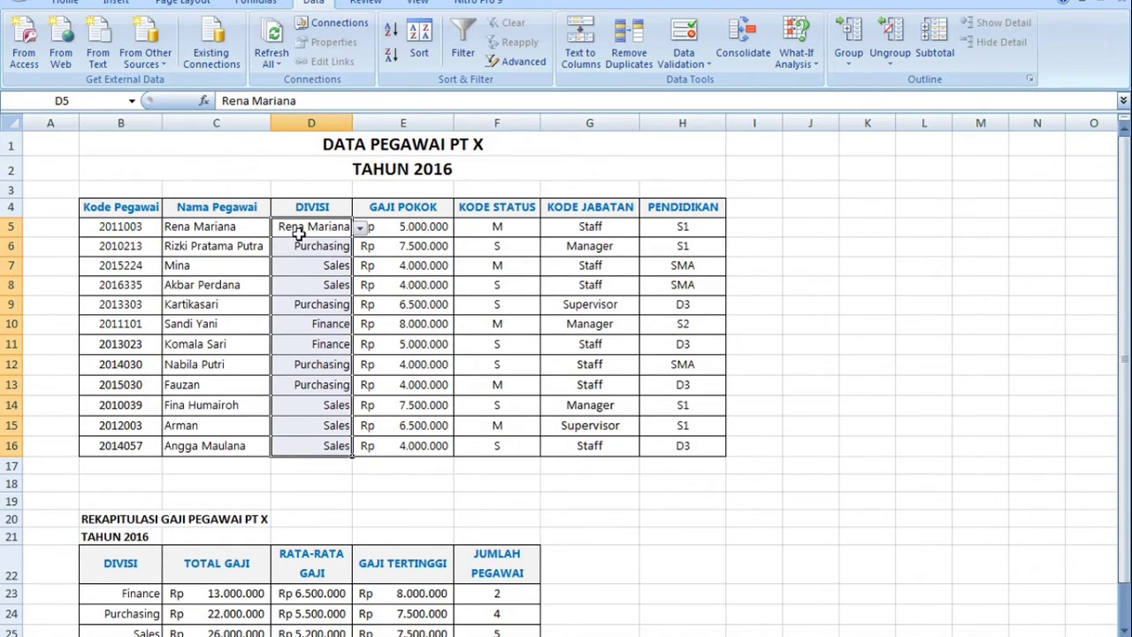
scroll(286, 282, down, 4)
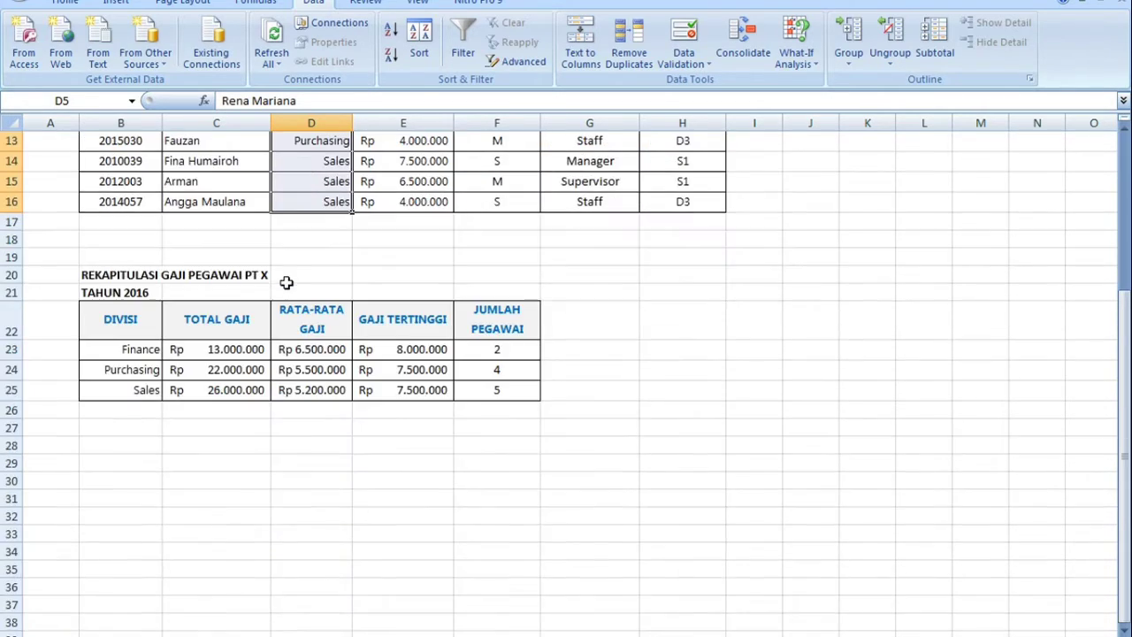
scroll(287, 282, down, 5)
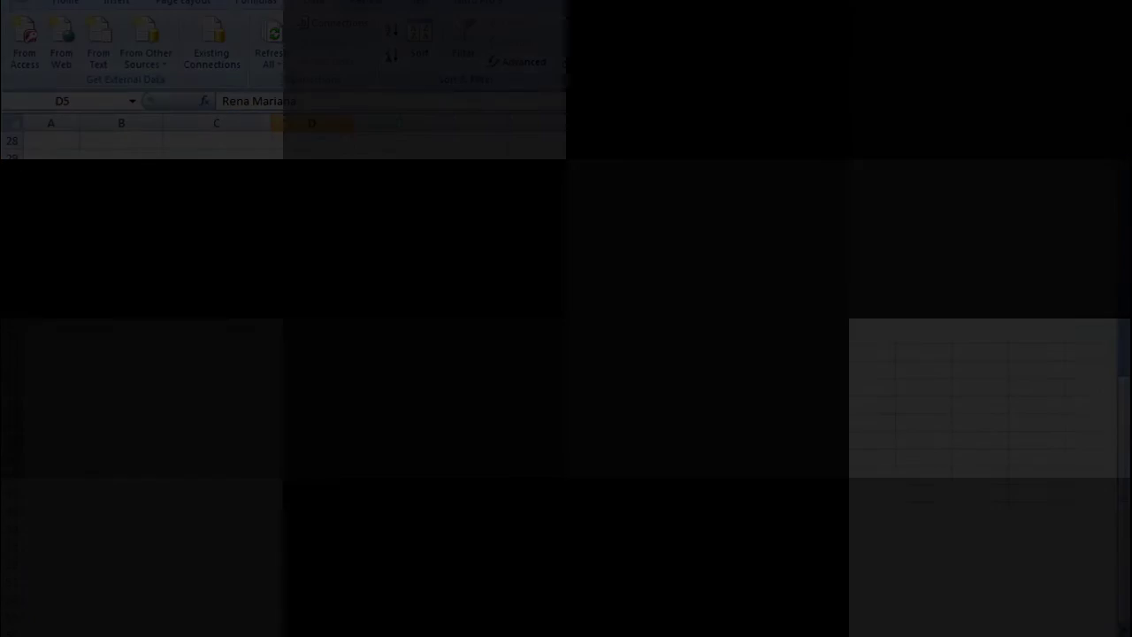